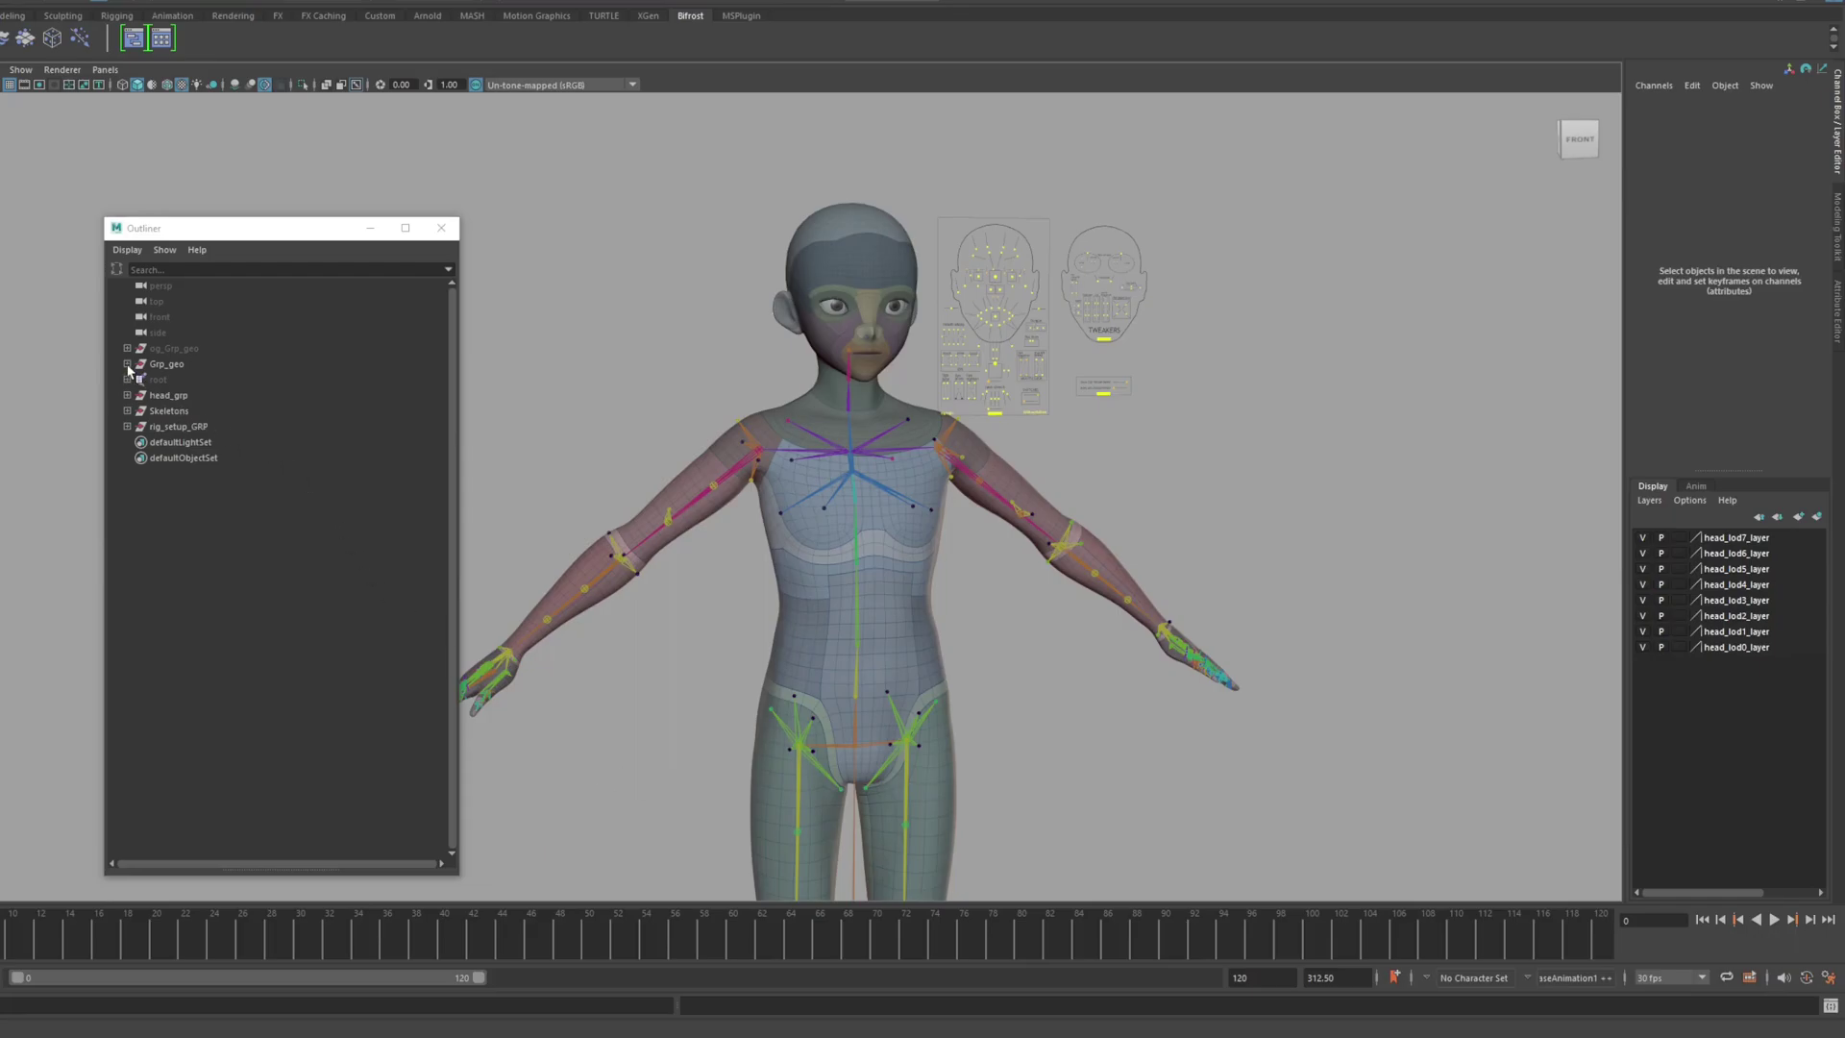
Expand Grp_geo to its body LOD meshes and examine how the body LODs switch with camera distance
{"action": "left_click", "coordinate": [127, 364]}
{"action": "scroll", "coordinate": [743, 497], "scroll_direction": "up", "scroll_amount": 5}
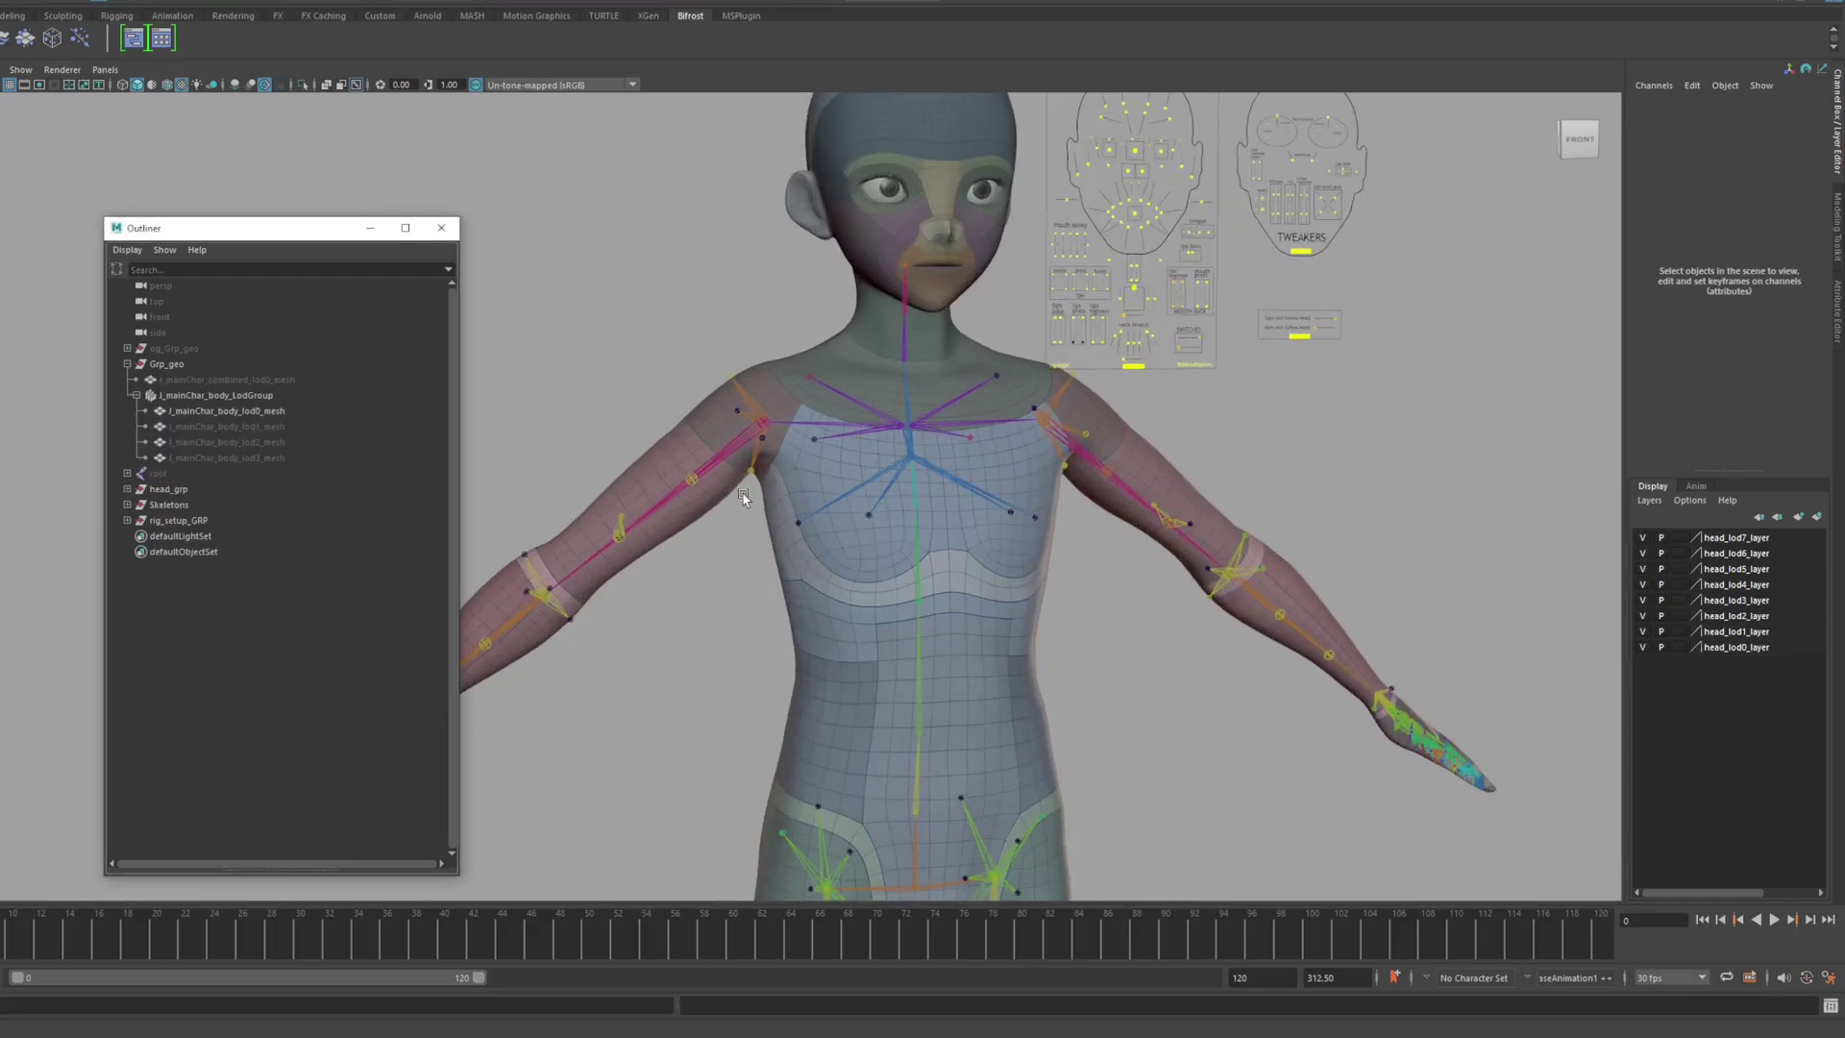
{"action": "scroll", "coordinate": [743, 497], "scroll_direction": "down", "scroll_amount": 10}
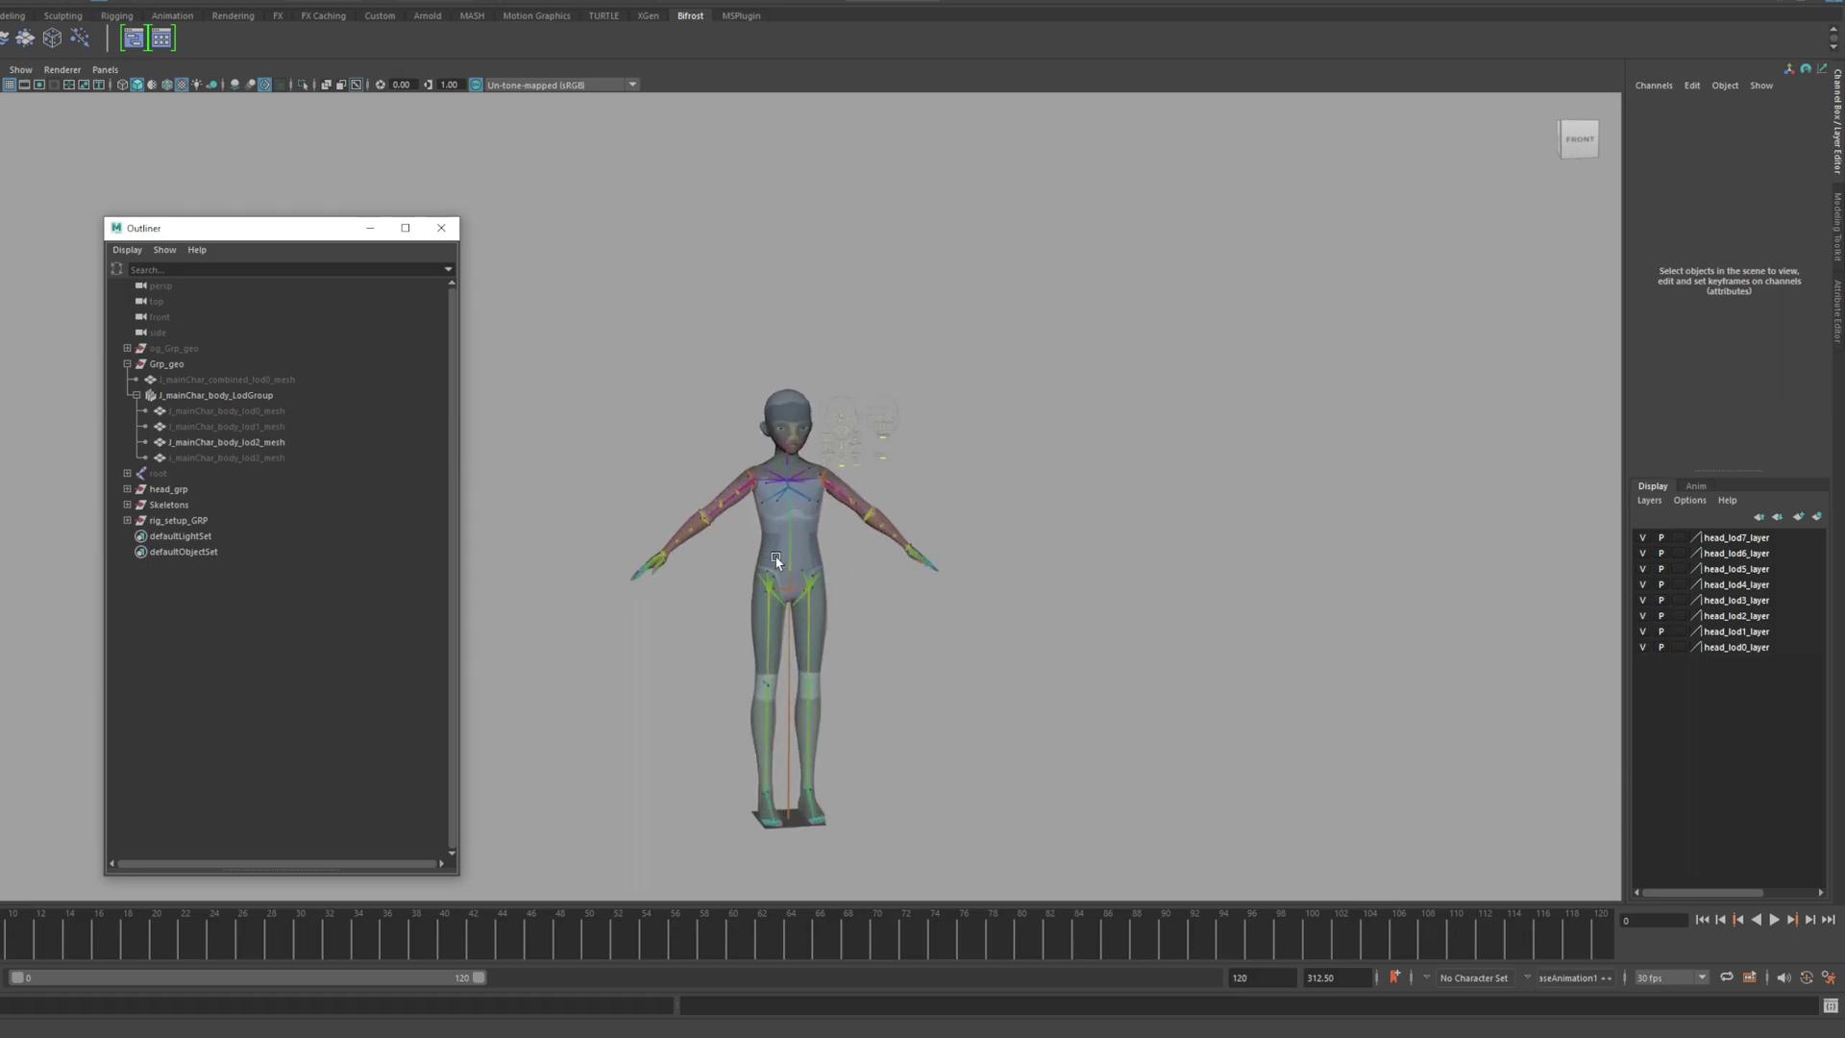
{"action": "left_click", "coordinate": [776, 561]}
{"action": "scroll", "coordinate": [780, 559], "scroll_direction": "up", "scroll_amount": 10}
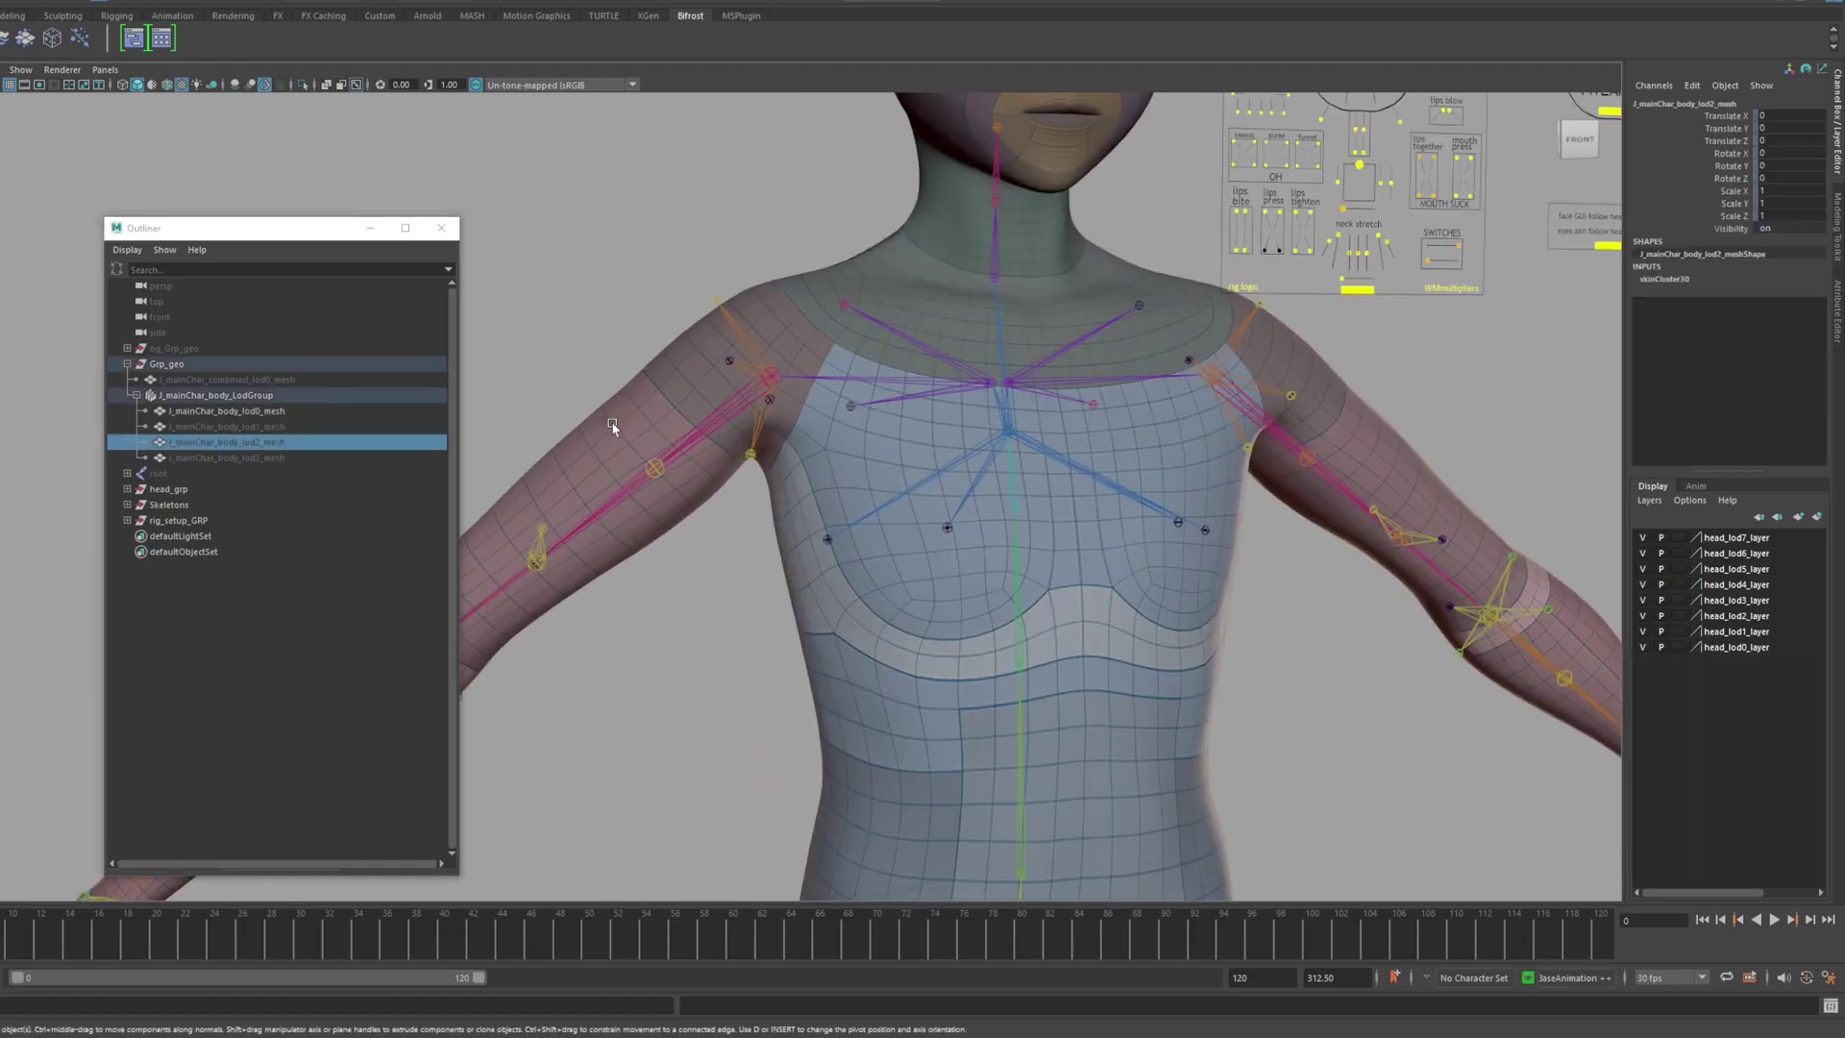
{"action": "scroll", "coordinate": [614, 427], "scroll_direction": "down", "scroll_amount": 5}
Turn on wireframe on shaded and compare the body's mesh density at near and far camera distances
{"action": "left_click", "coordinate": [0, 70]}
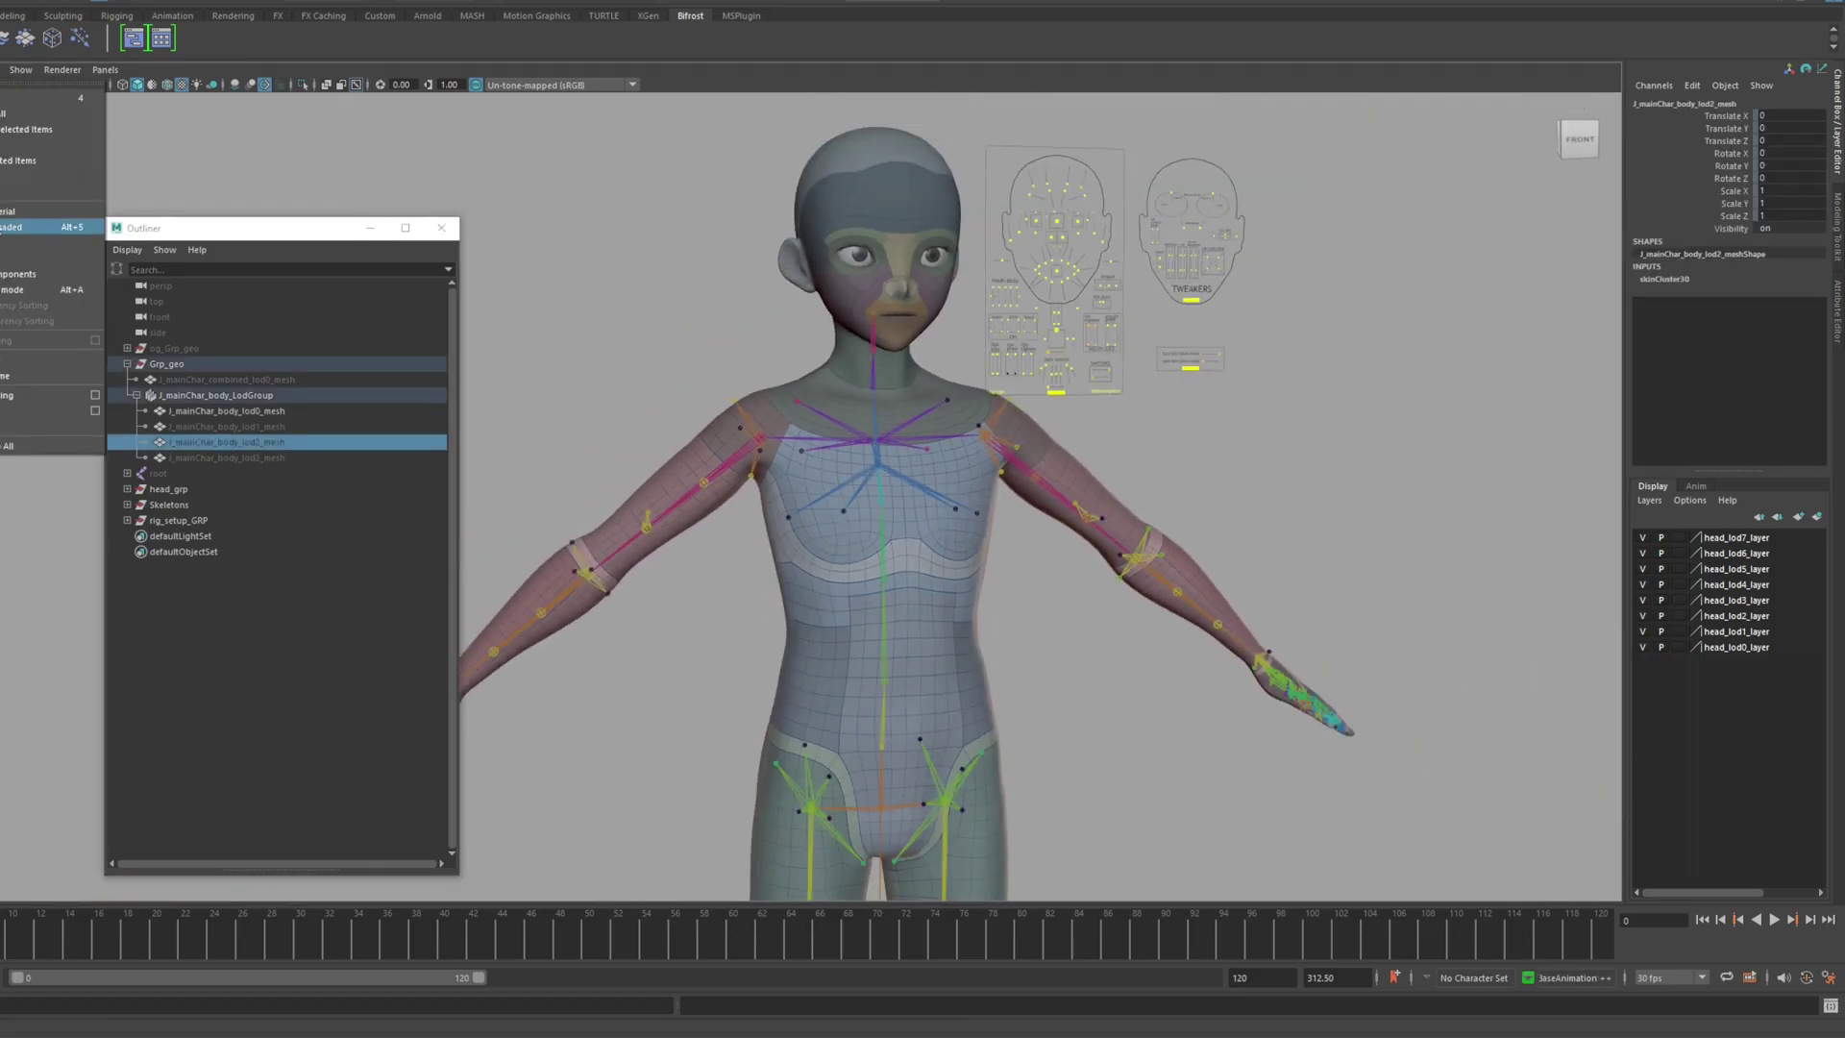
{"action": "left_click", "coordinate": [38, 227]}
{"action": "scroll", "coordinate": [1026, 510], "scroll_direction": "down", "scroll_amount": 10}
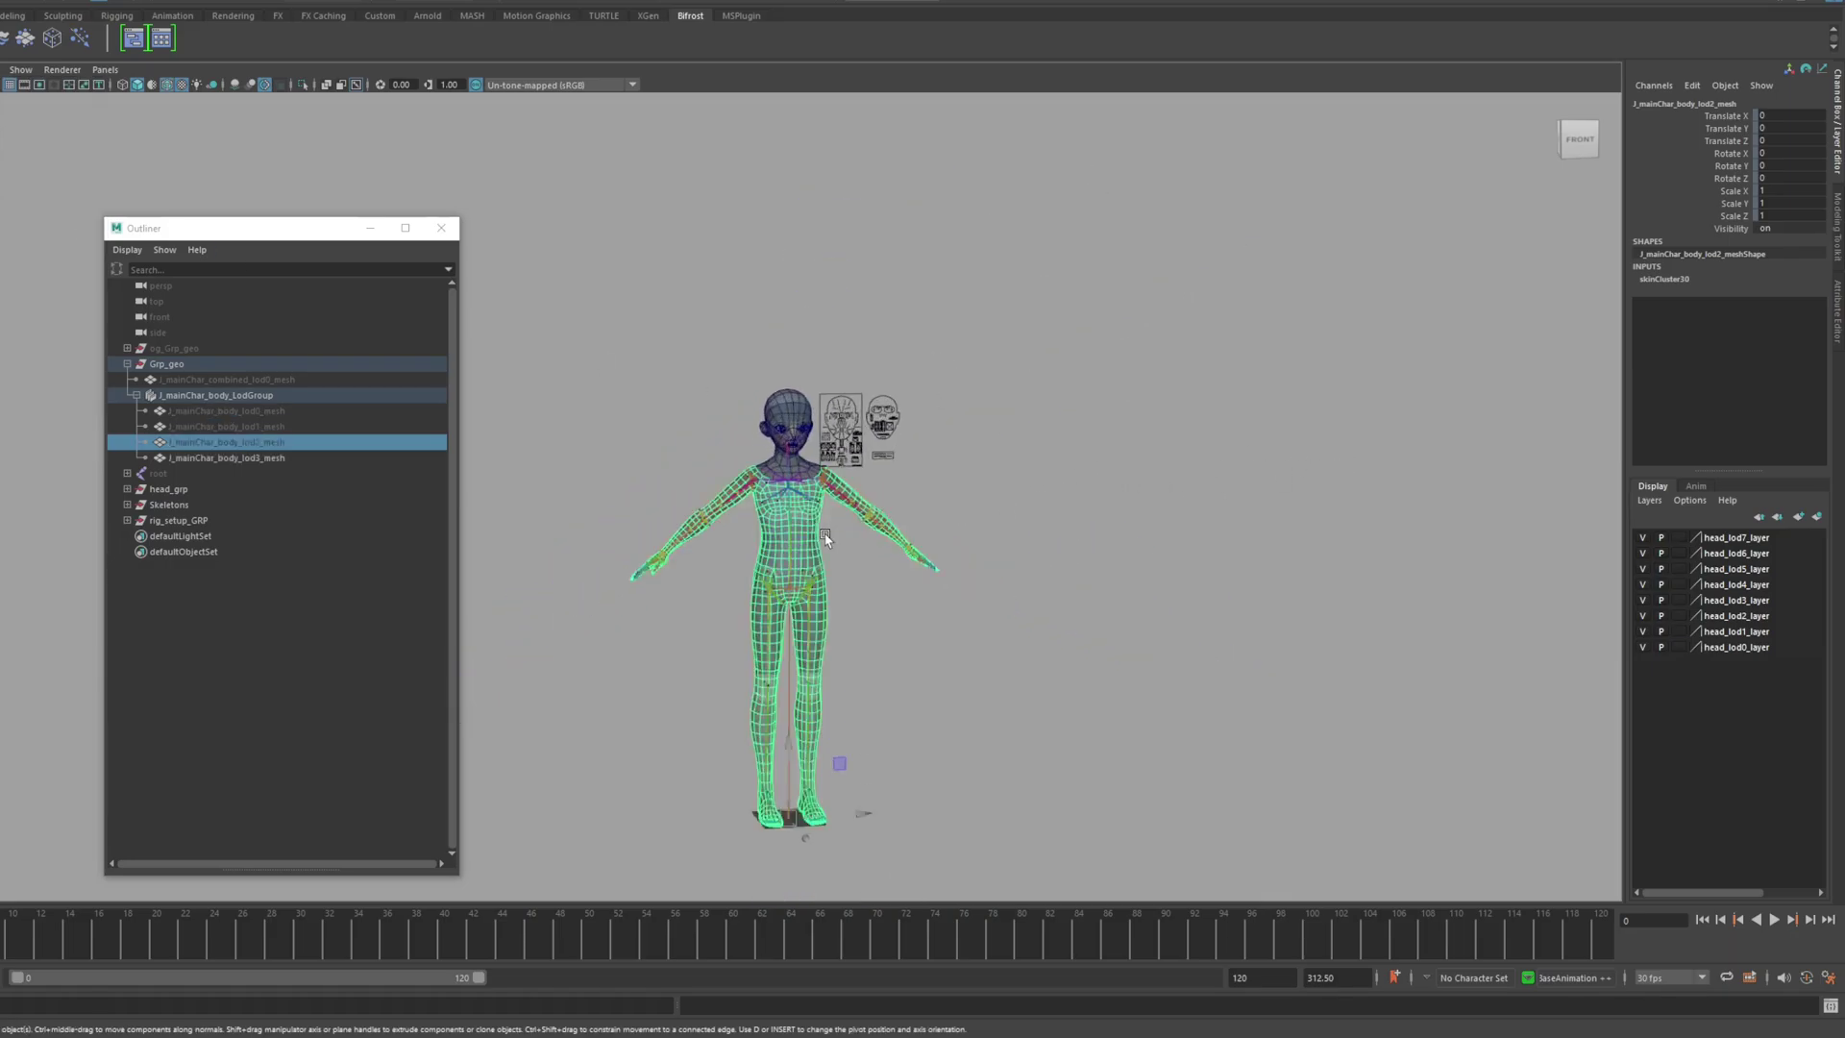
{"action": "scroll", "coordinate": [826, 538], "scroll_direction": "up", "scroll_amount": 8}
Reveal the head mesh in the Outliner and examine how the groups under the head LOD group switch with camera distance
{"action": "left_click", "coordinate": [836, 214]}
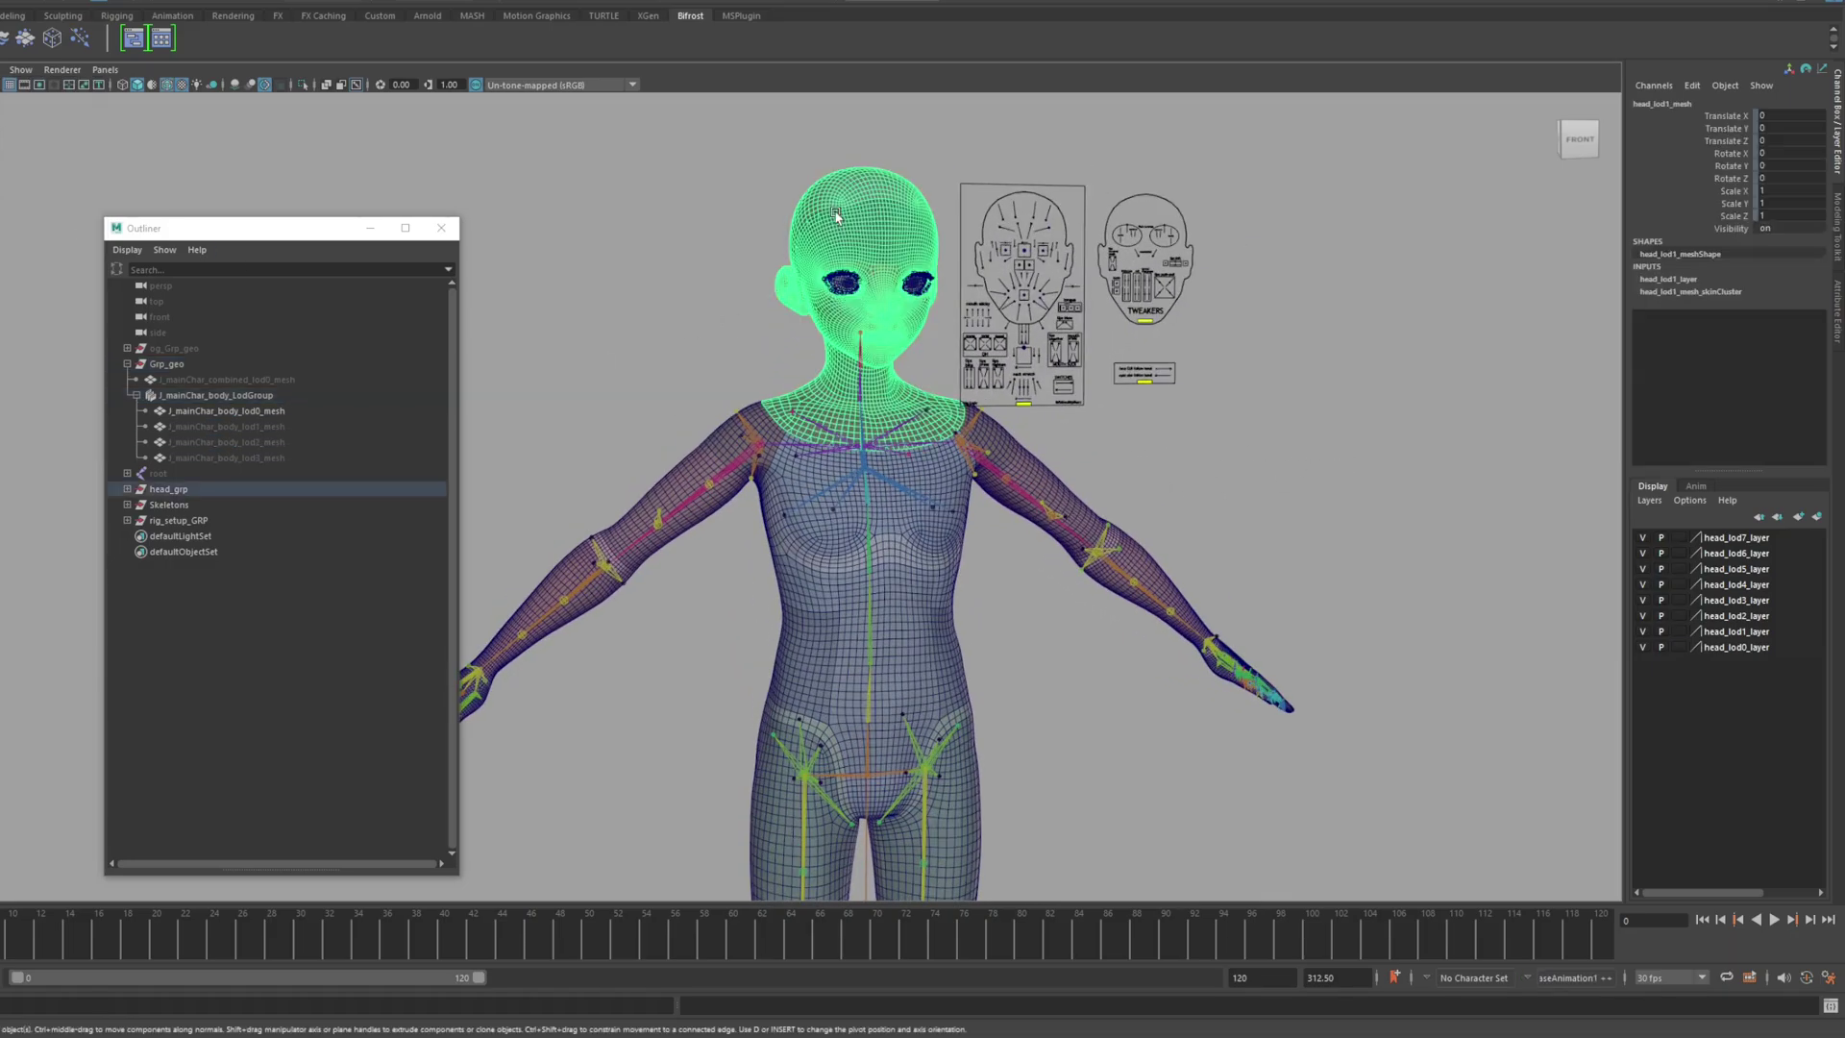
{"action": "key", "text": "f"}
{"action": "scroll", "coordinate": [702, 591], "scroll_direction": "down", "scroll_amount": 2}
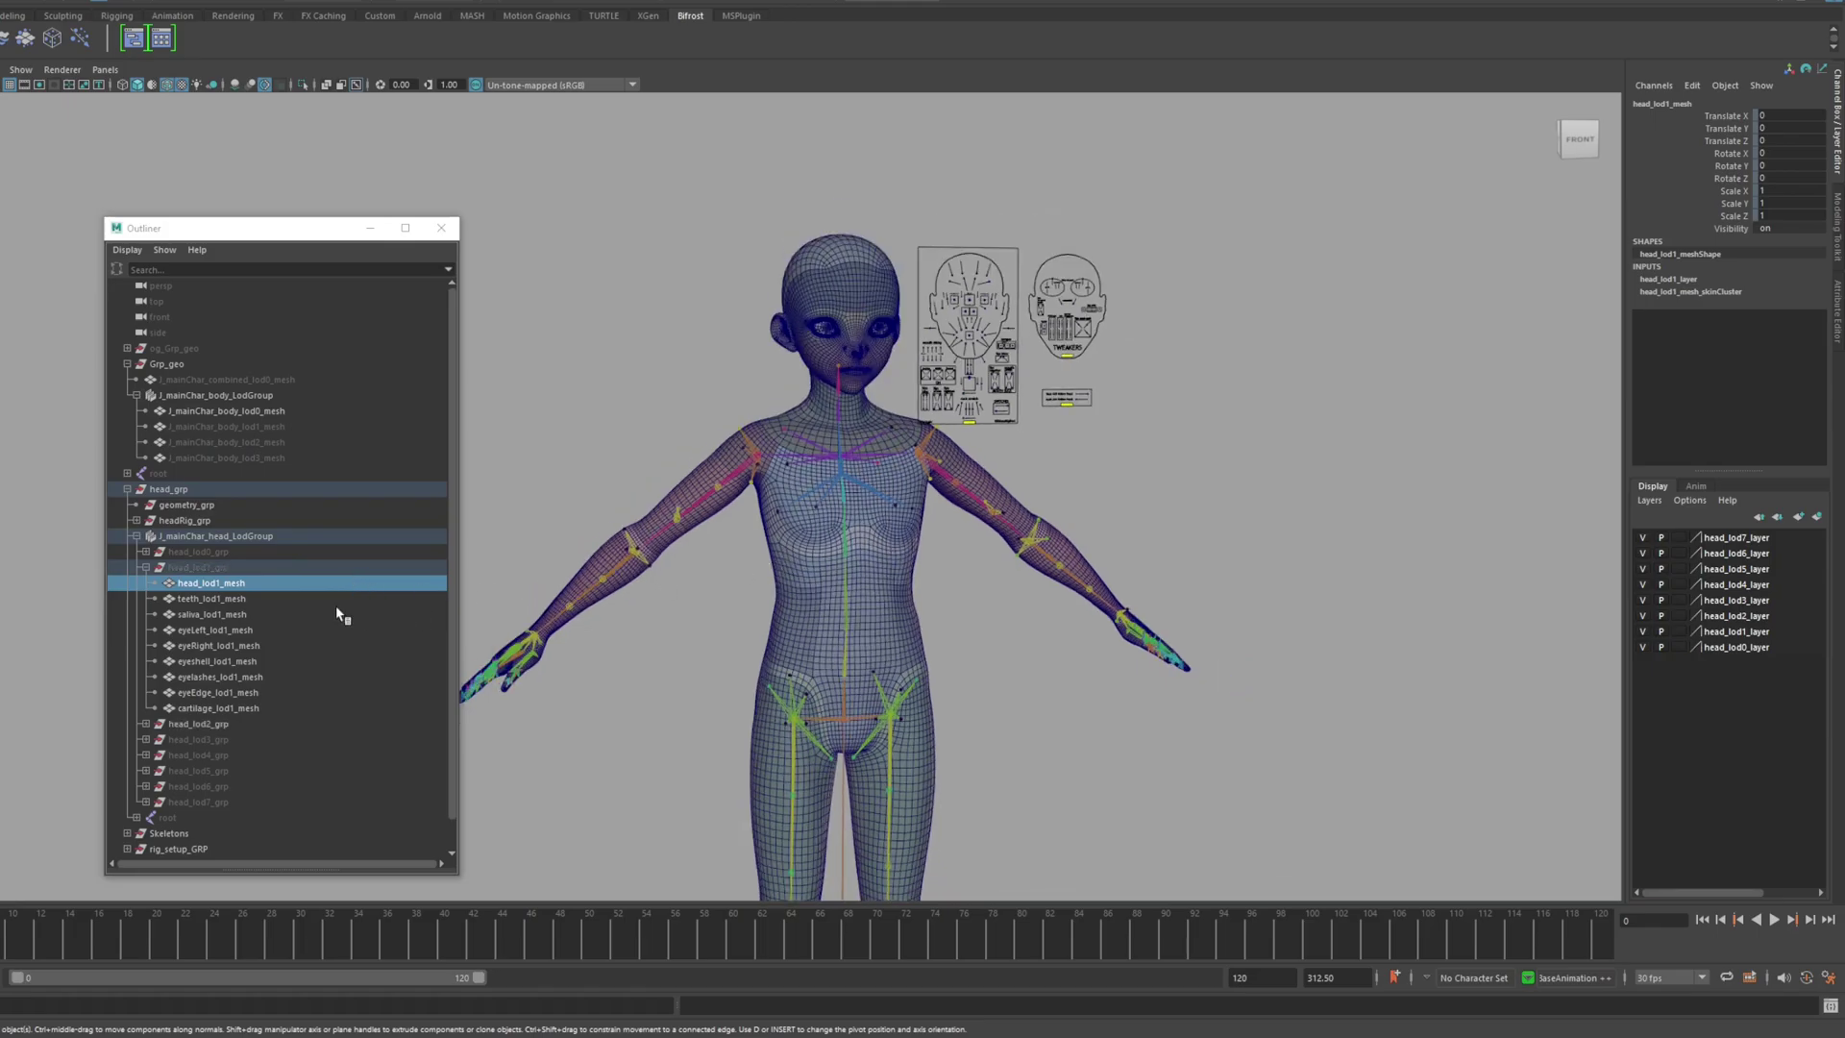
{"action": "left_click", "coordinate": [146, 567]}
{"action": "scroll", "coordinate": [557, 615], "scroll_direction": "down", "scroll_amount": 6}
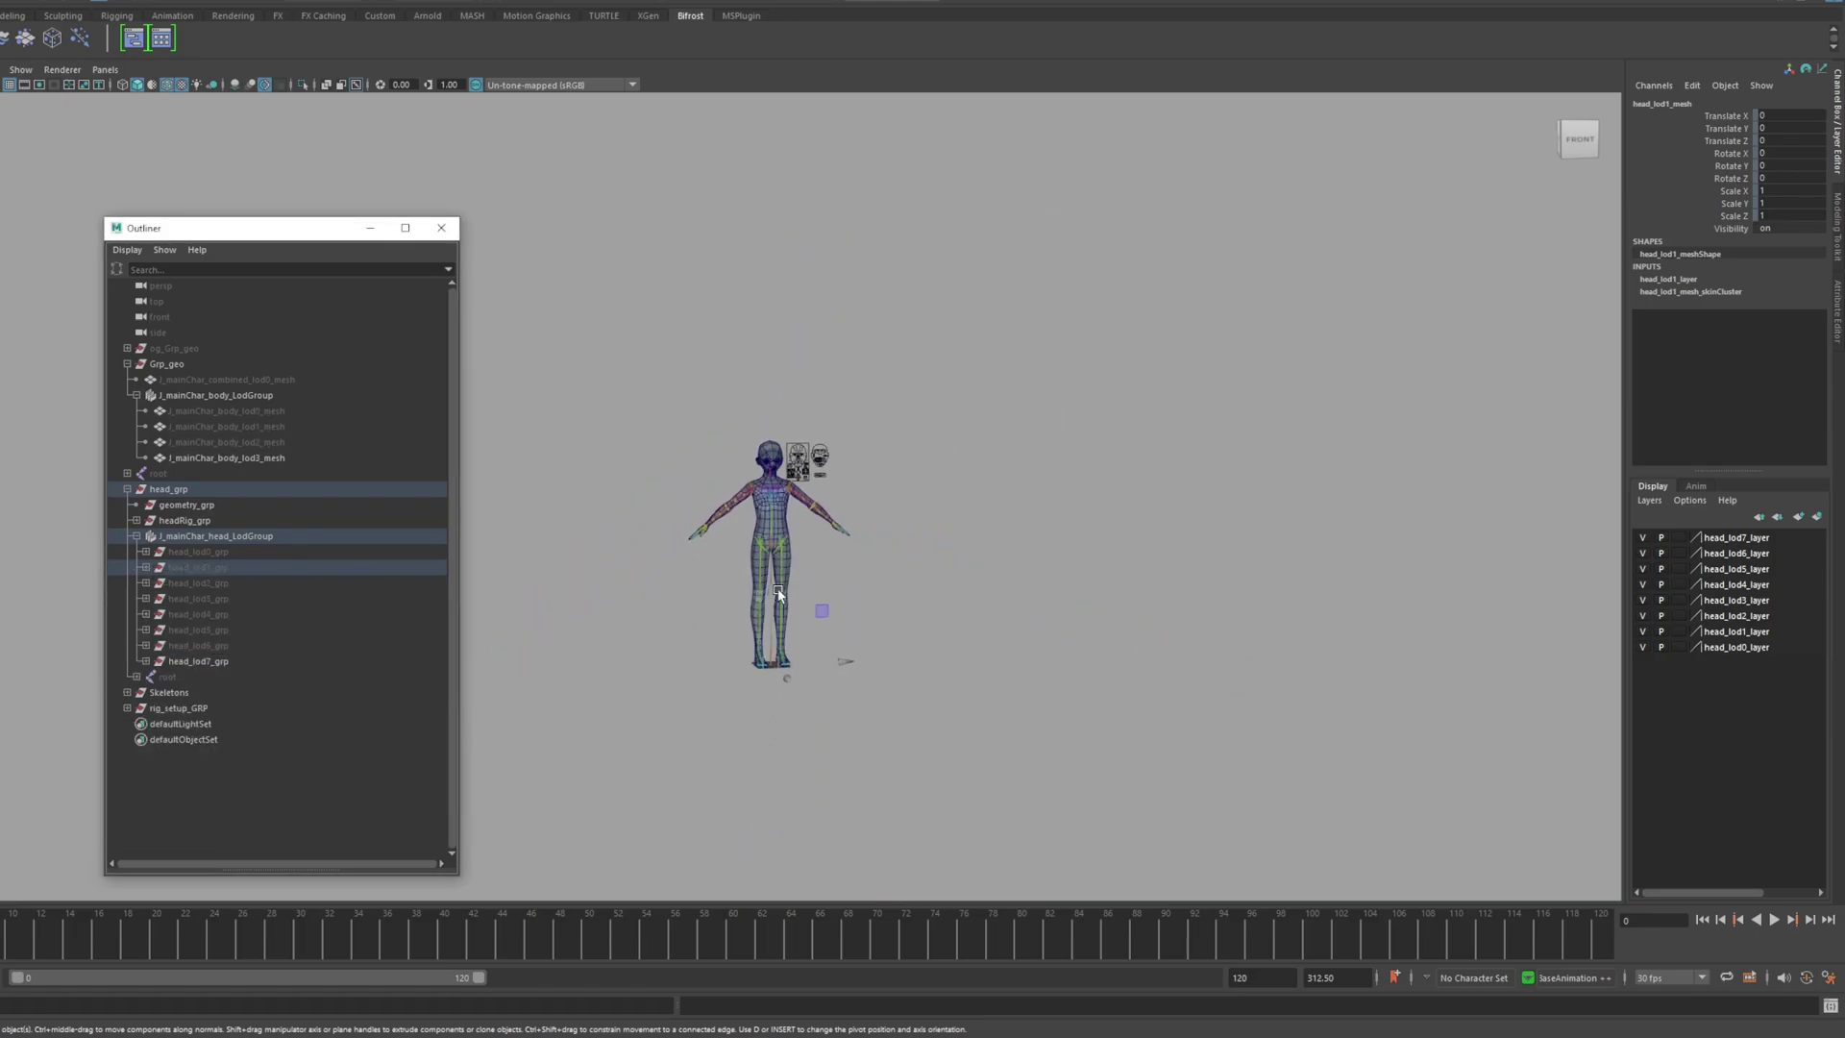
{"action": "scroll", "coordinate": [692, 590], "scroll_direction": "up", "scroll_amount": 10}
{"action": "scroll", "coordinate": [693, 592], "scroll_direction": "up", "scroll_amount": 2}
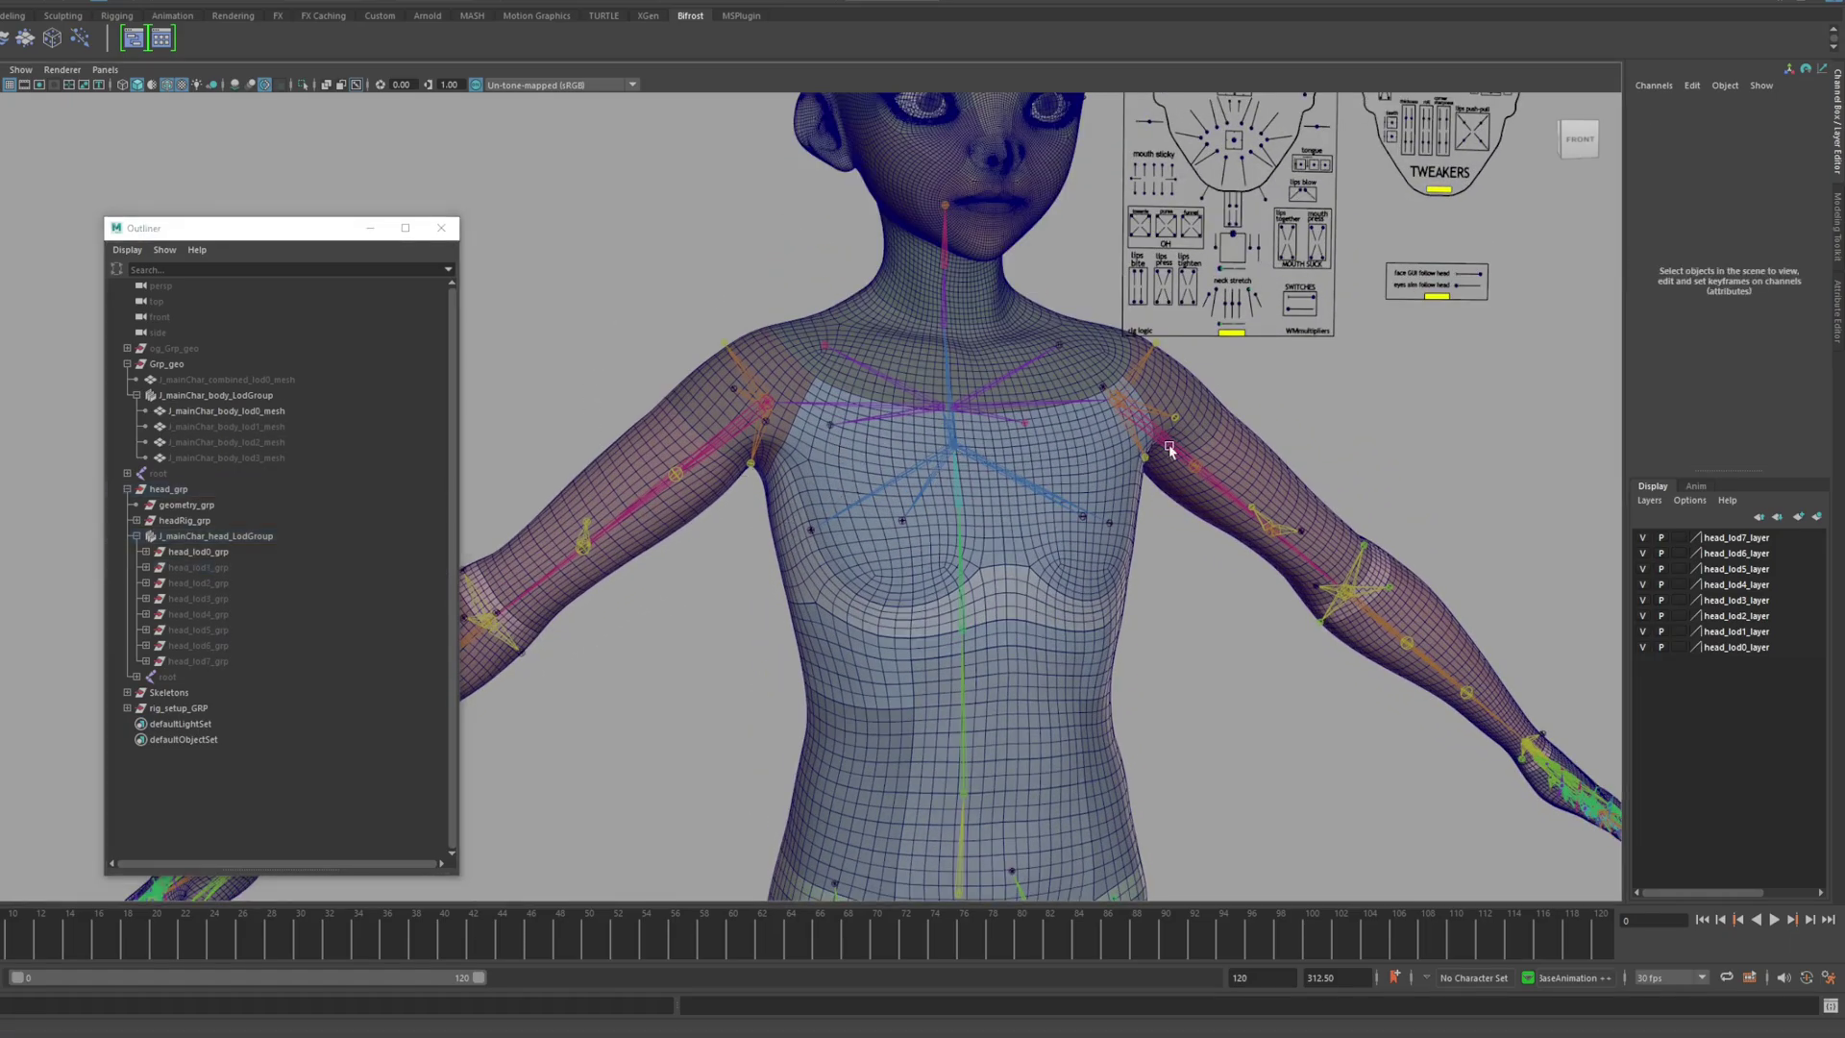
{"action": "scroll", "coordinate": [1022, 538], "scroll_direction": "down", "scroll_amount": 3}
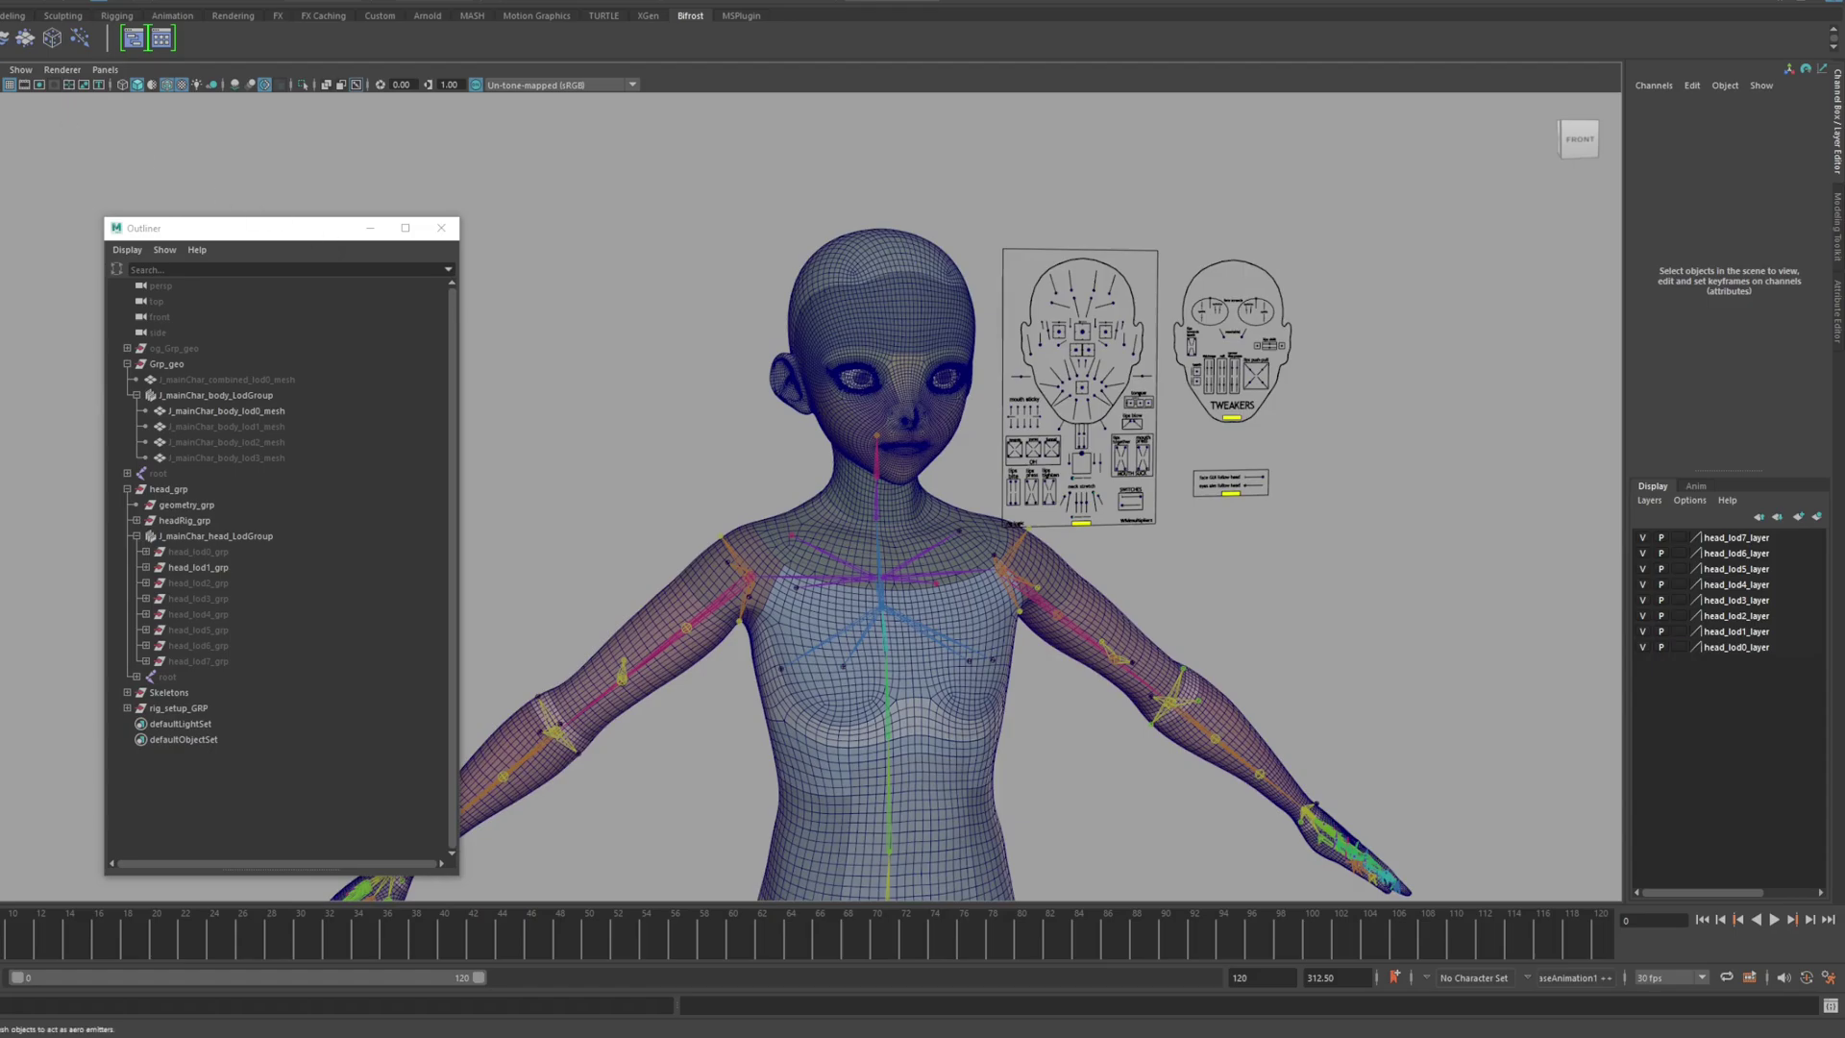
Open the Game Exporter beside the character and turn off the wireframe-on-shaded display
{"action": "left_click", "coordinate": [0, 0]}
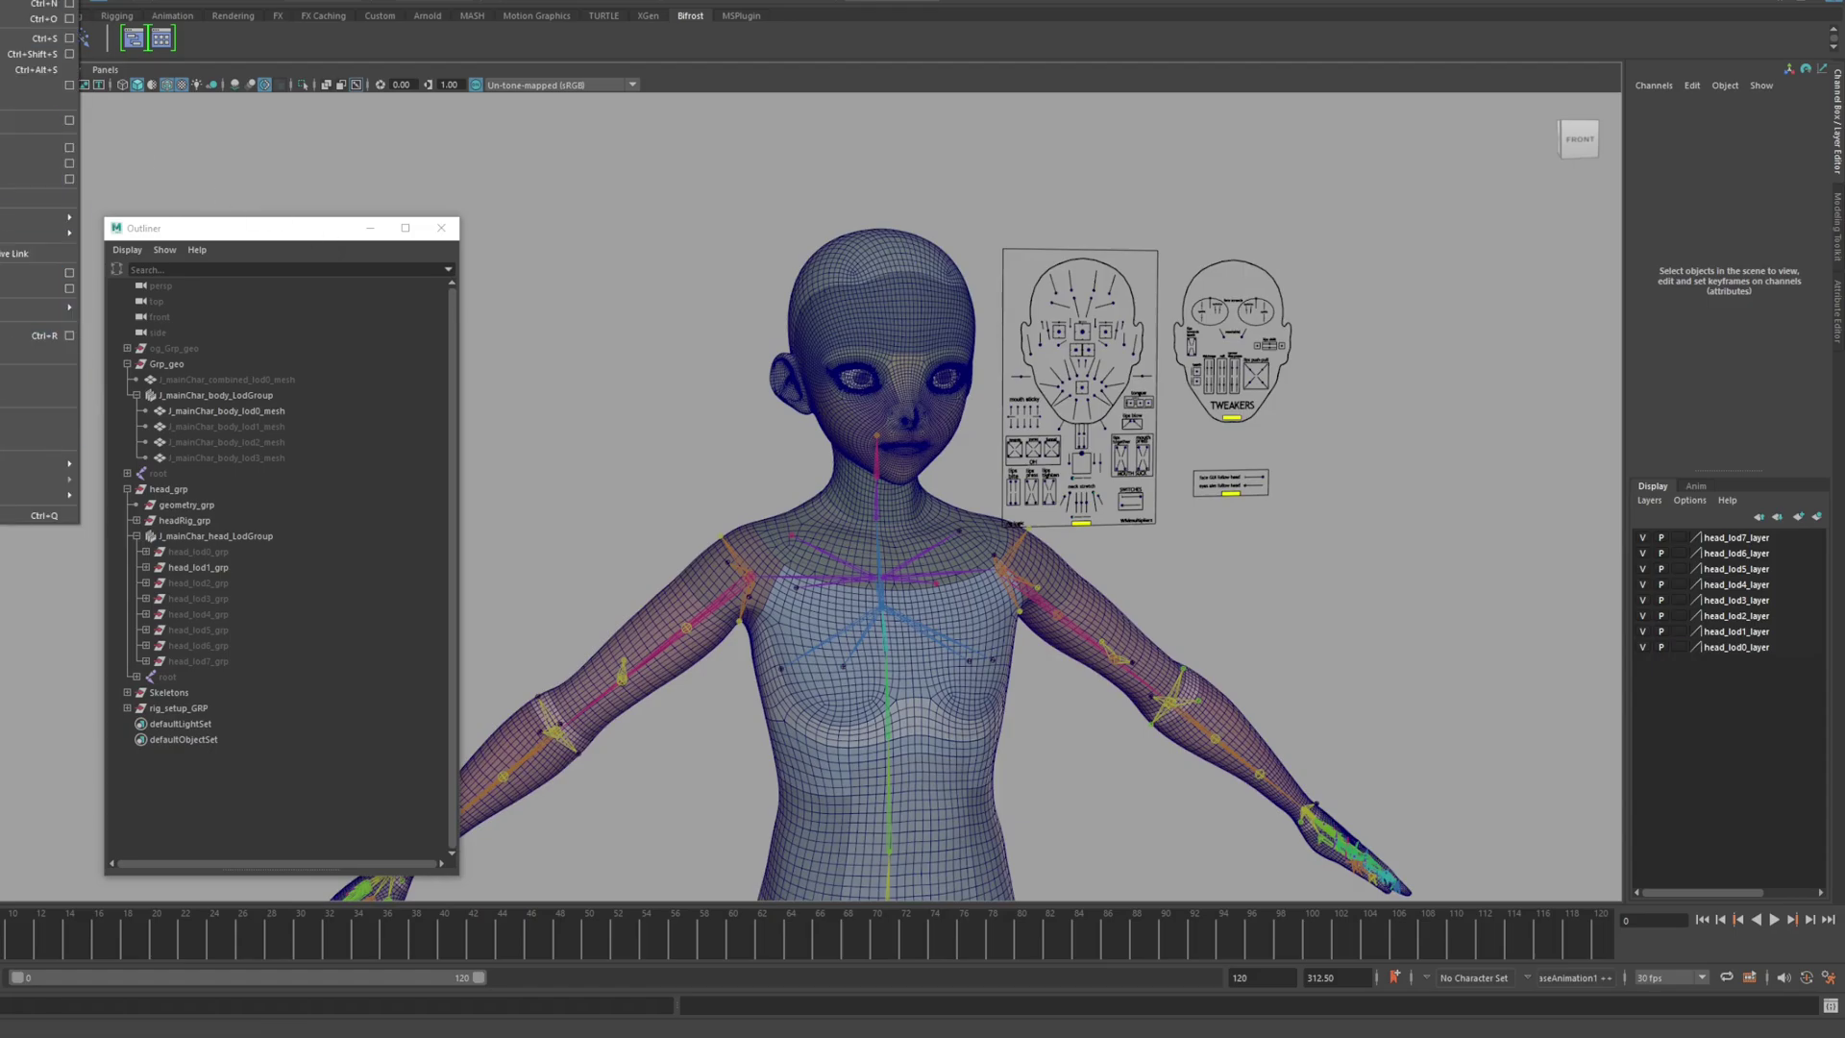
{"action": "left_click", "coordinate": [2, 199]}
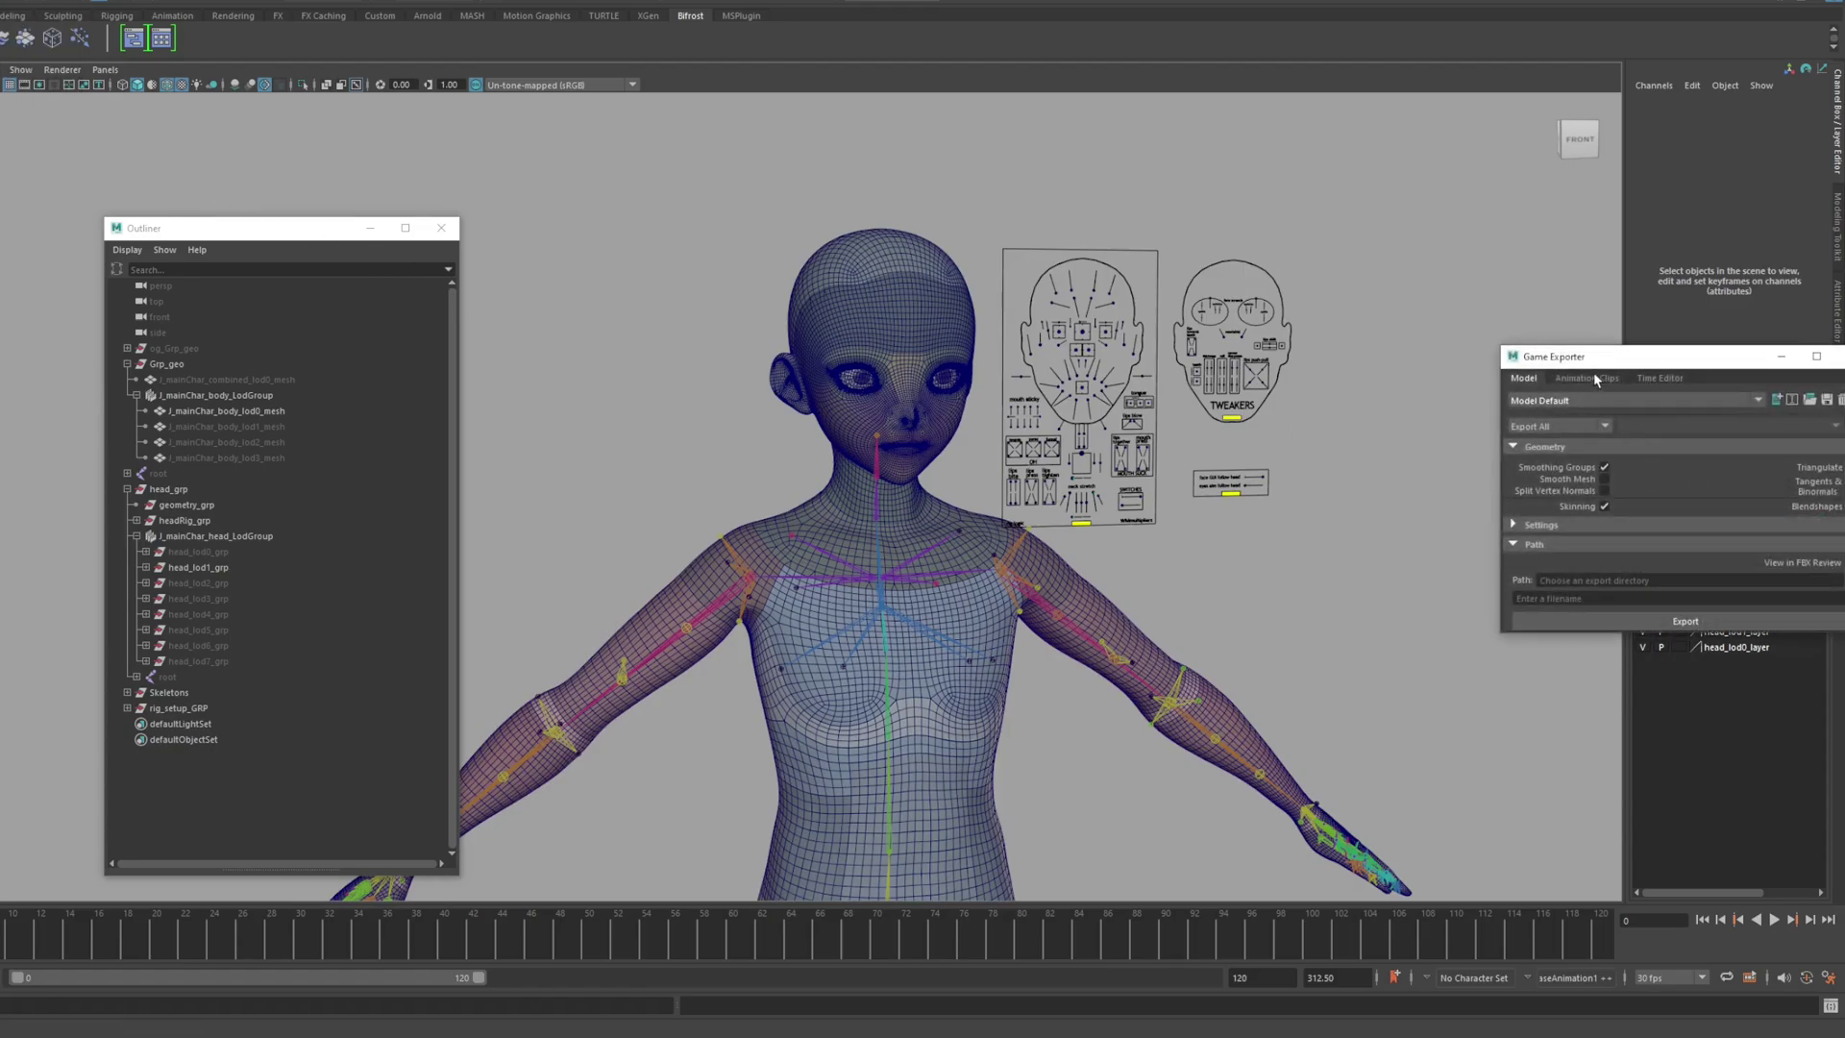
{"action": "left_click_drag", "start_coordinate": [1596, 357], "coordinate": [1307, 324]}
{"action": "left_click_drag", "start_coordinate": [1458, 618], "coordinate": [1459, 716]}
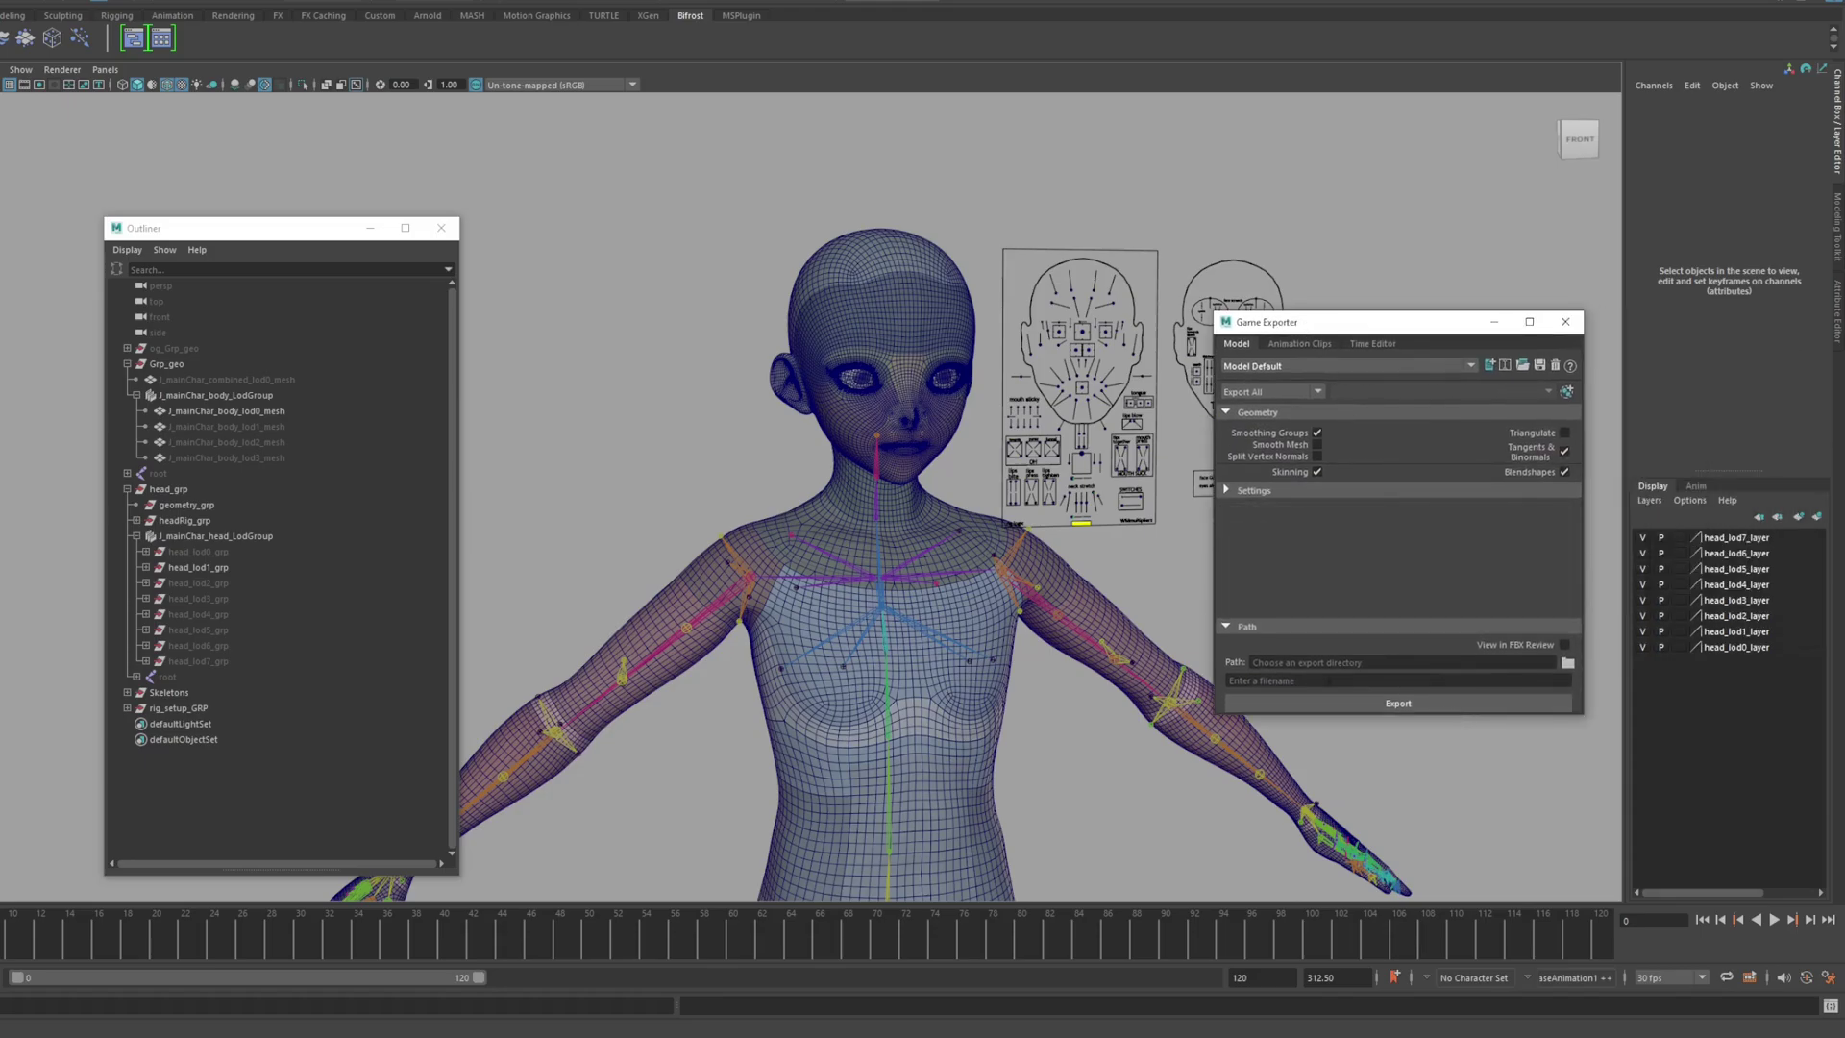
{"action": "left_click", "coordinate": [2, 69]}
{"action": "left_click", "coordinate": [2, 228]}
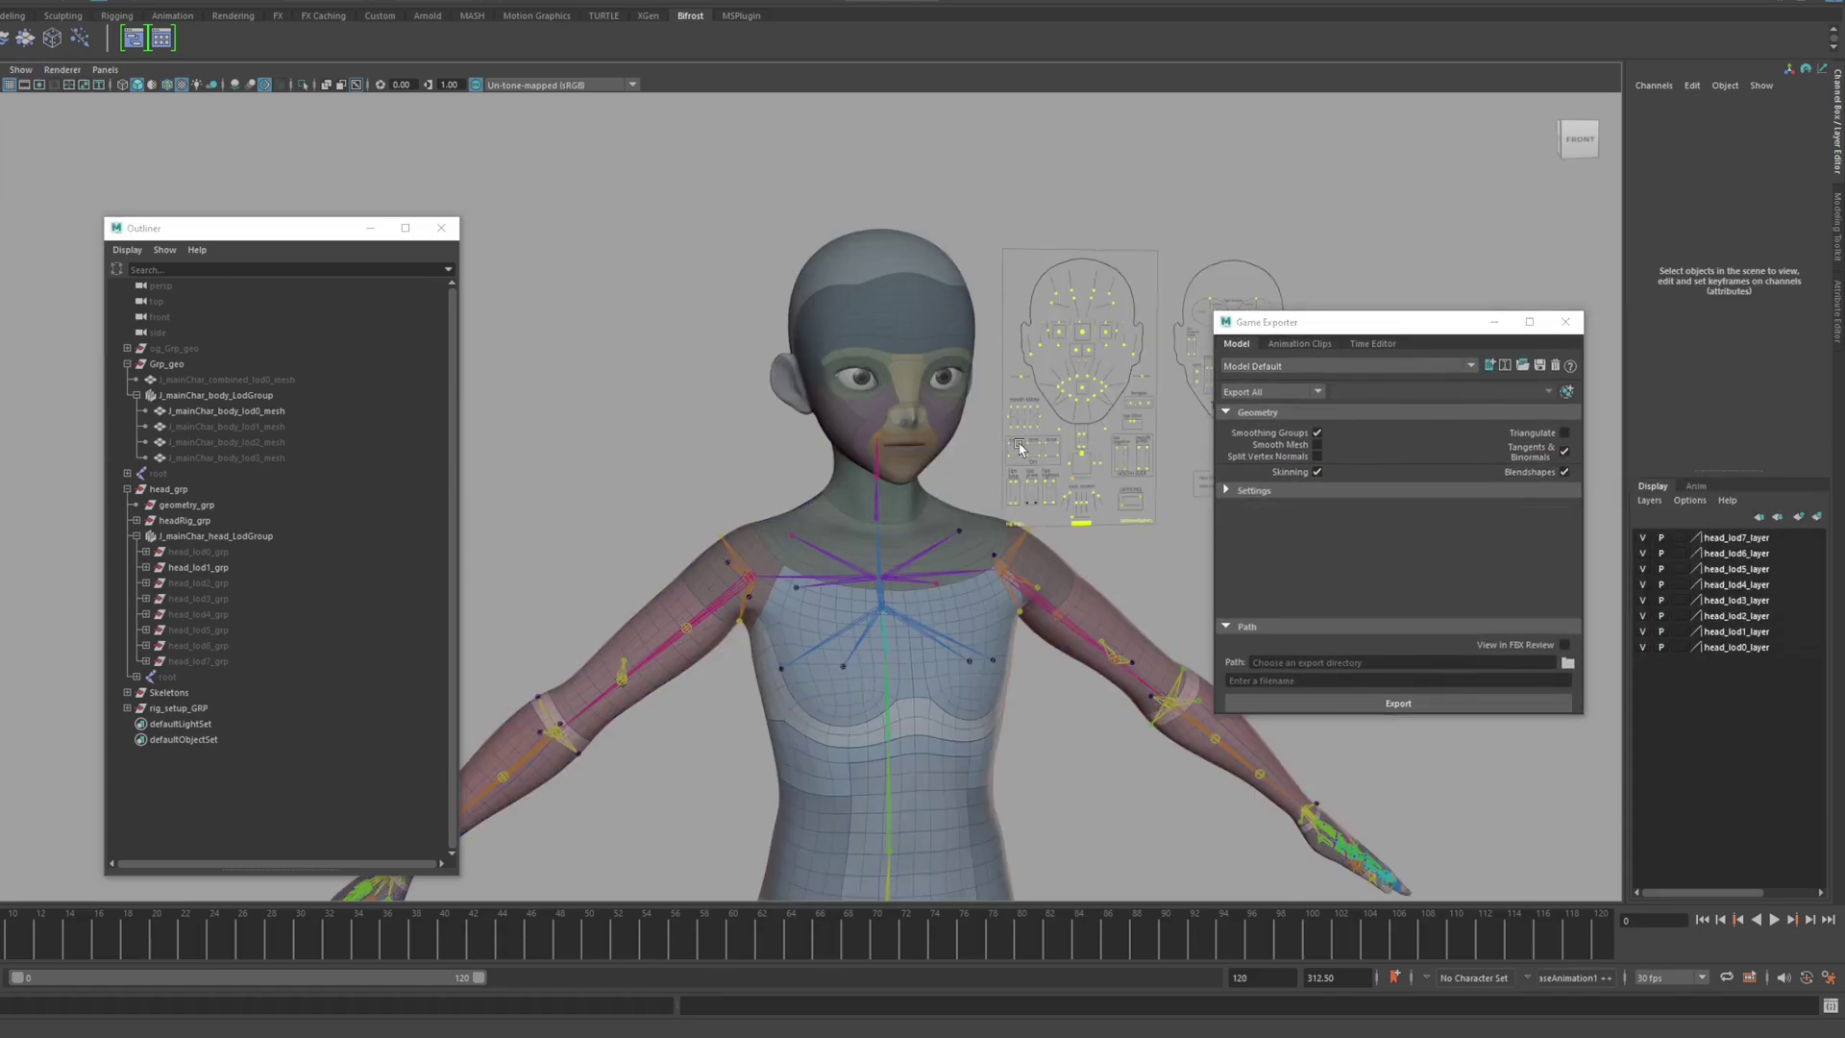
Set the Game Exporter to Export Selection and disable Embed Media in its settings
{"action": "left_click", "coordinate": [1246, 392]}
{"action": "left_click", "coordinate": [1278, 410]}
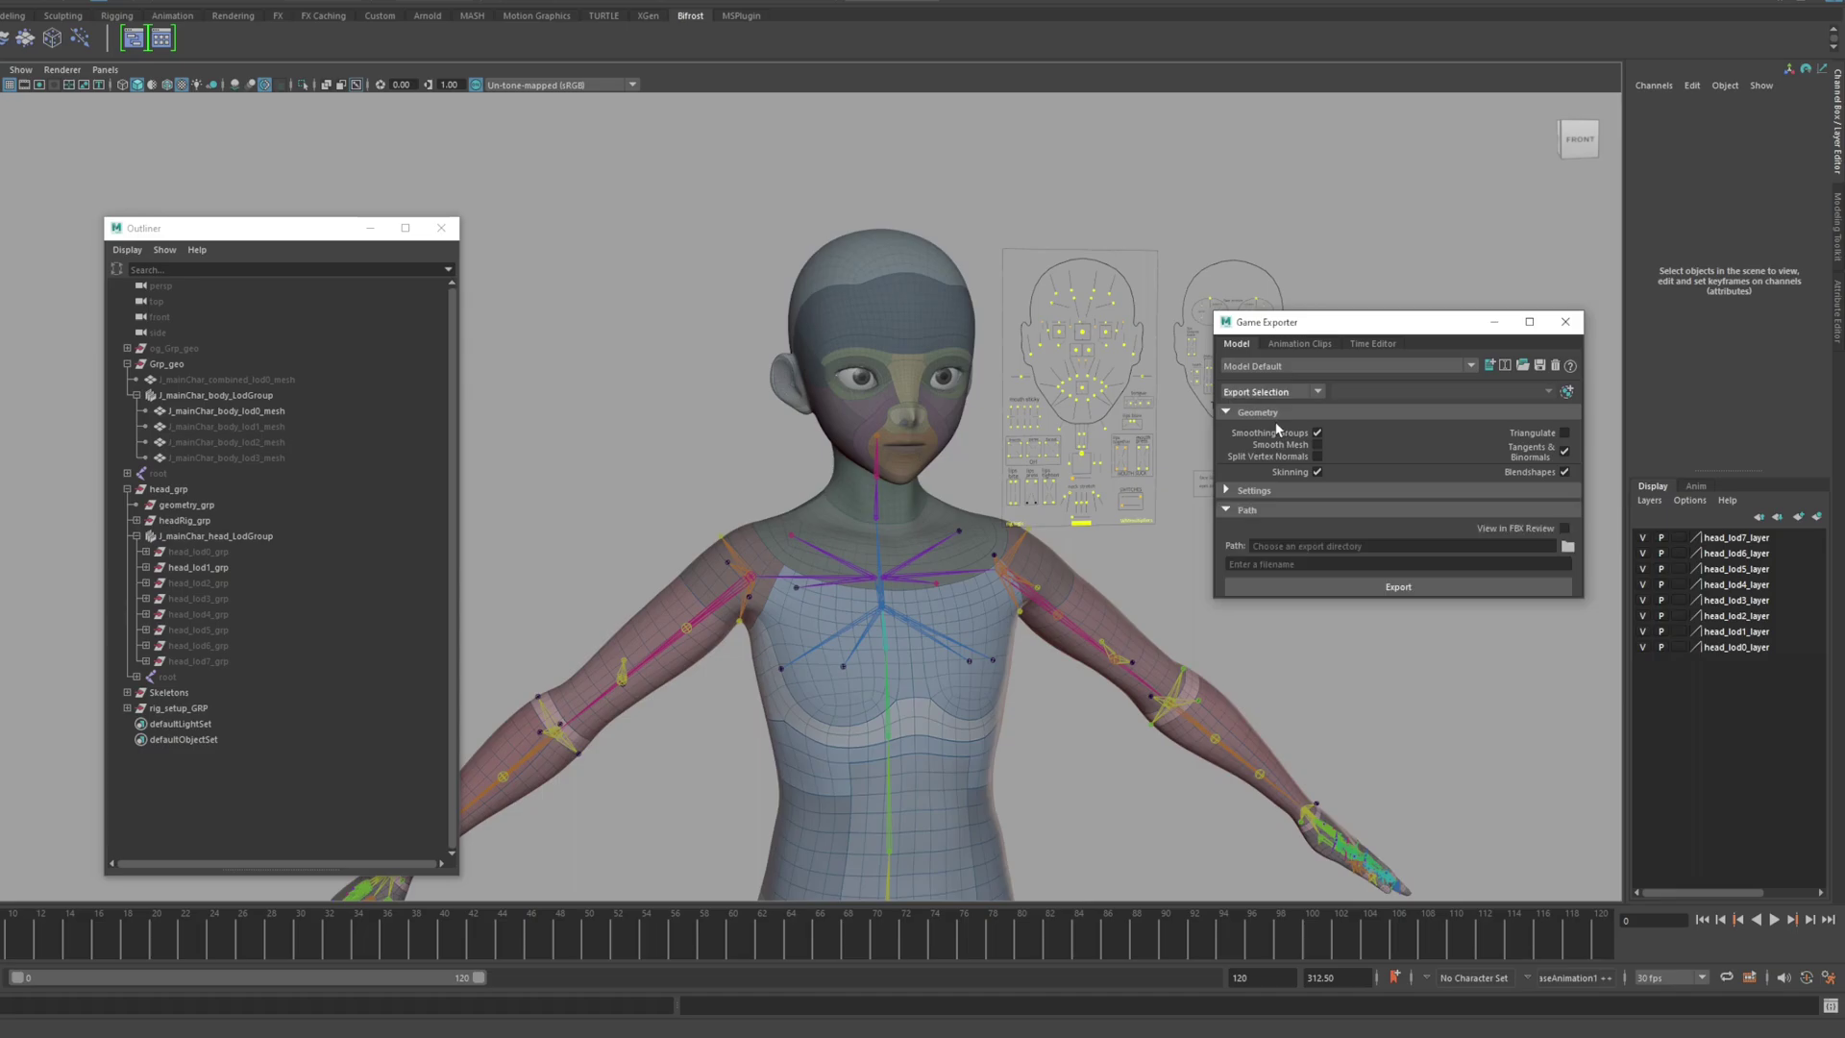
{"action": "left_click", "coordinate": [1241, 491]}
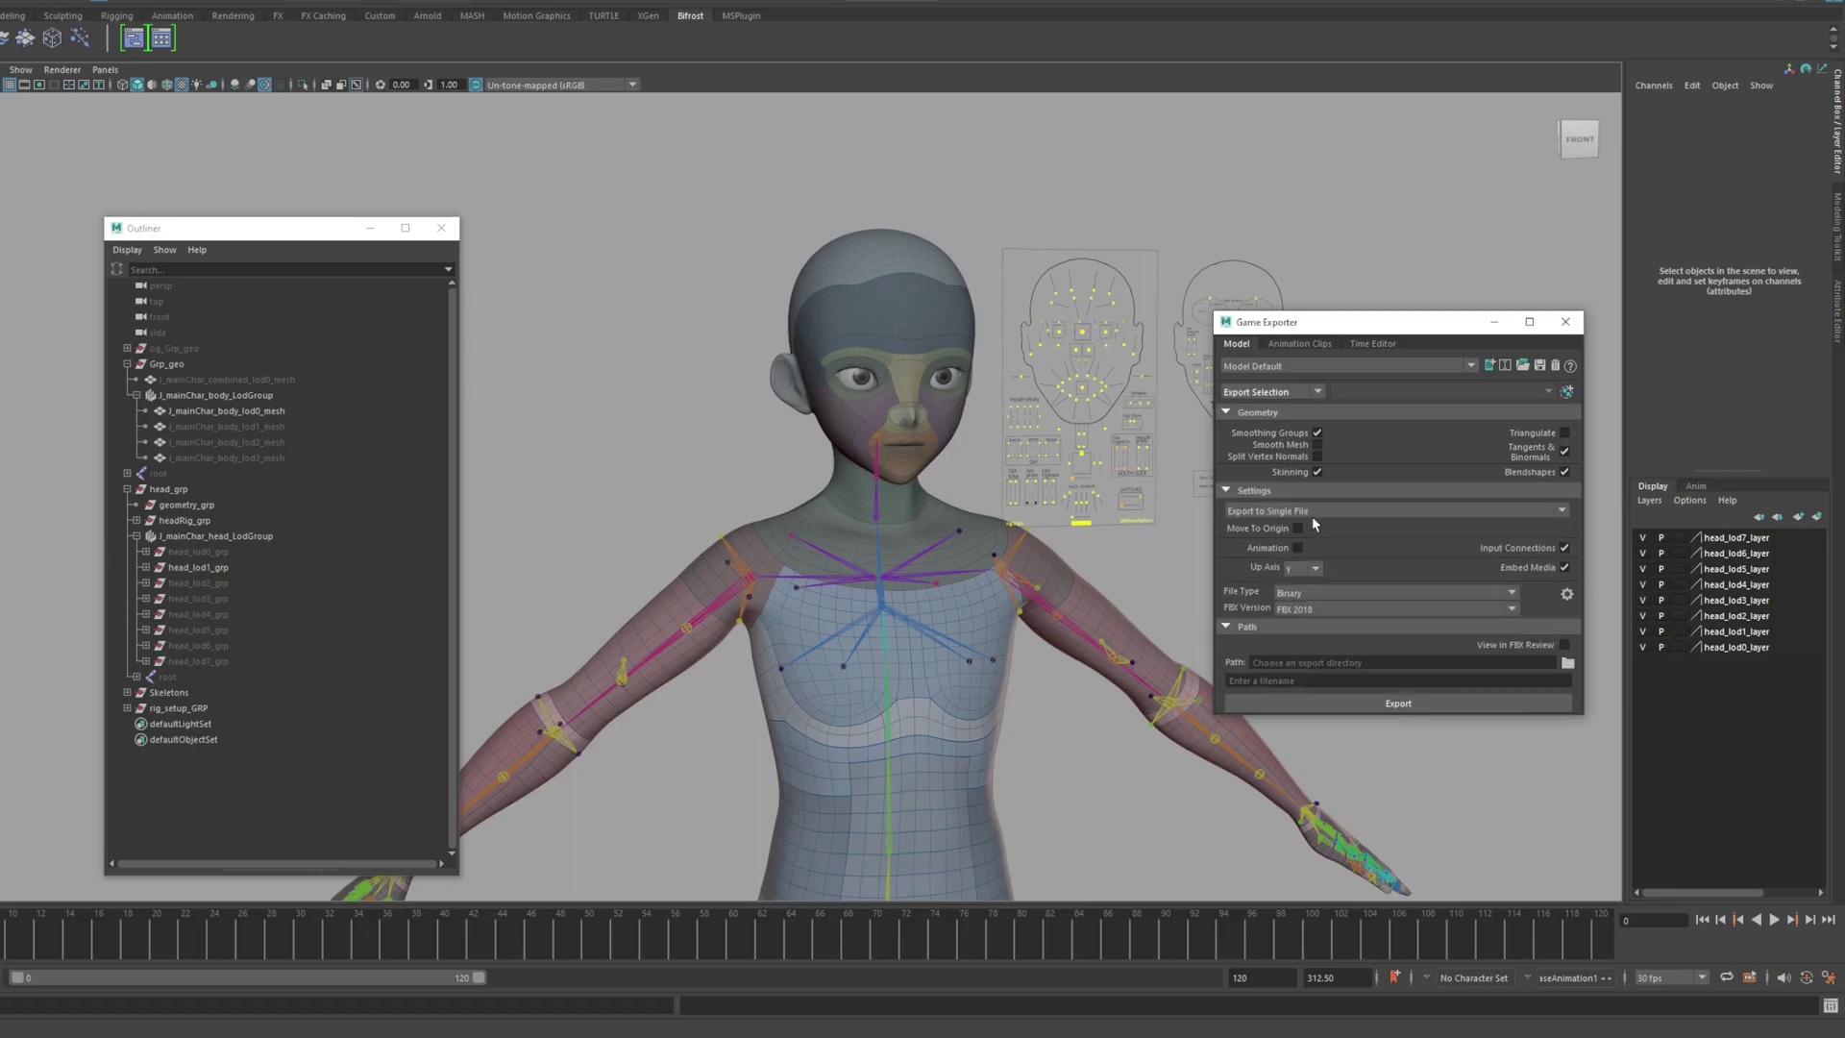
{"action": "left_click", "coordinate": [1565, 568]}
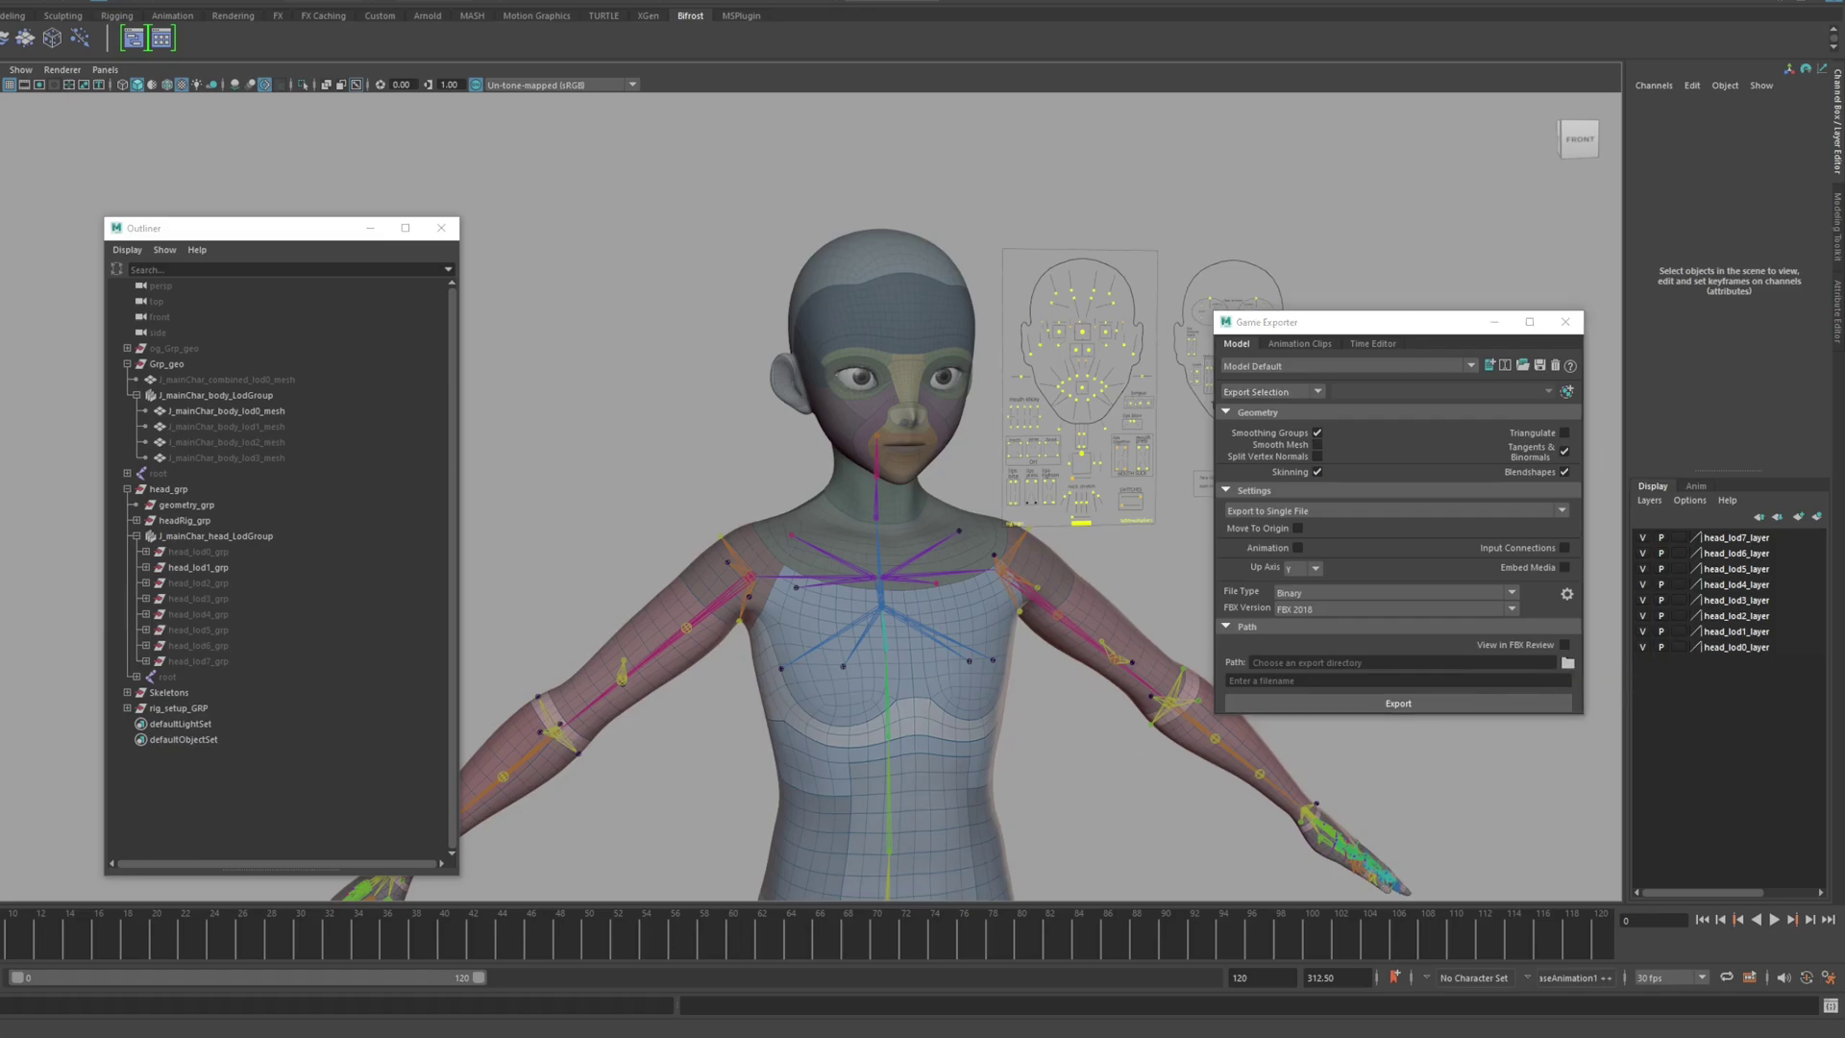
Switch to File Explorer, create a folder named fbx in the scenes folder and open it
{"action": "mouse_move", "coordinate": [326, 1036]}
{"action": "left_click", "coordinate": [268, 1015]}
{"action": "type", "text": "fbx"}
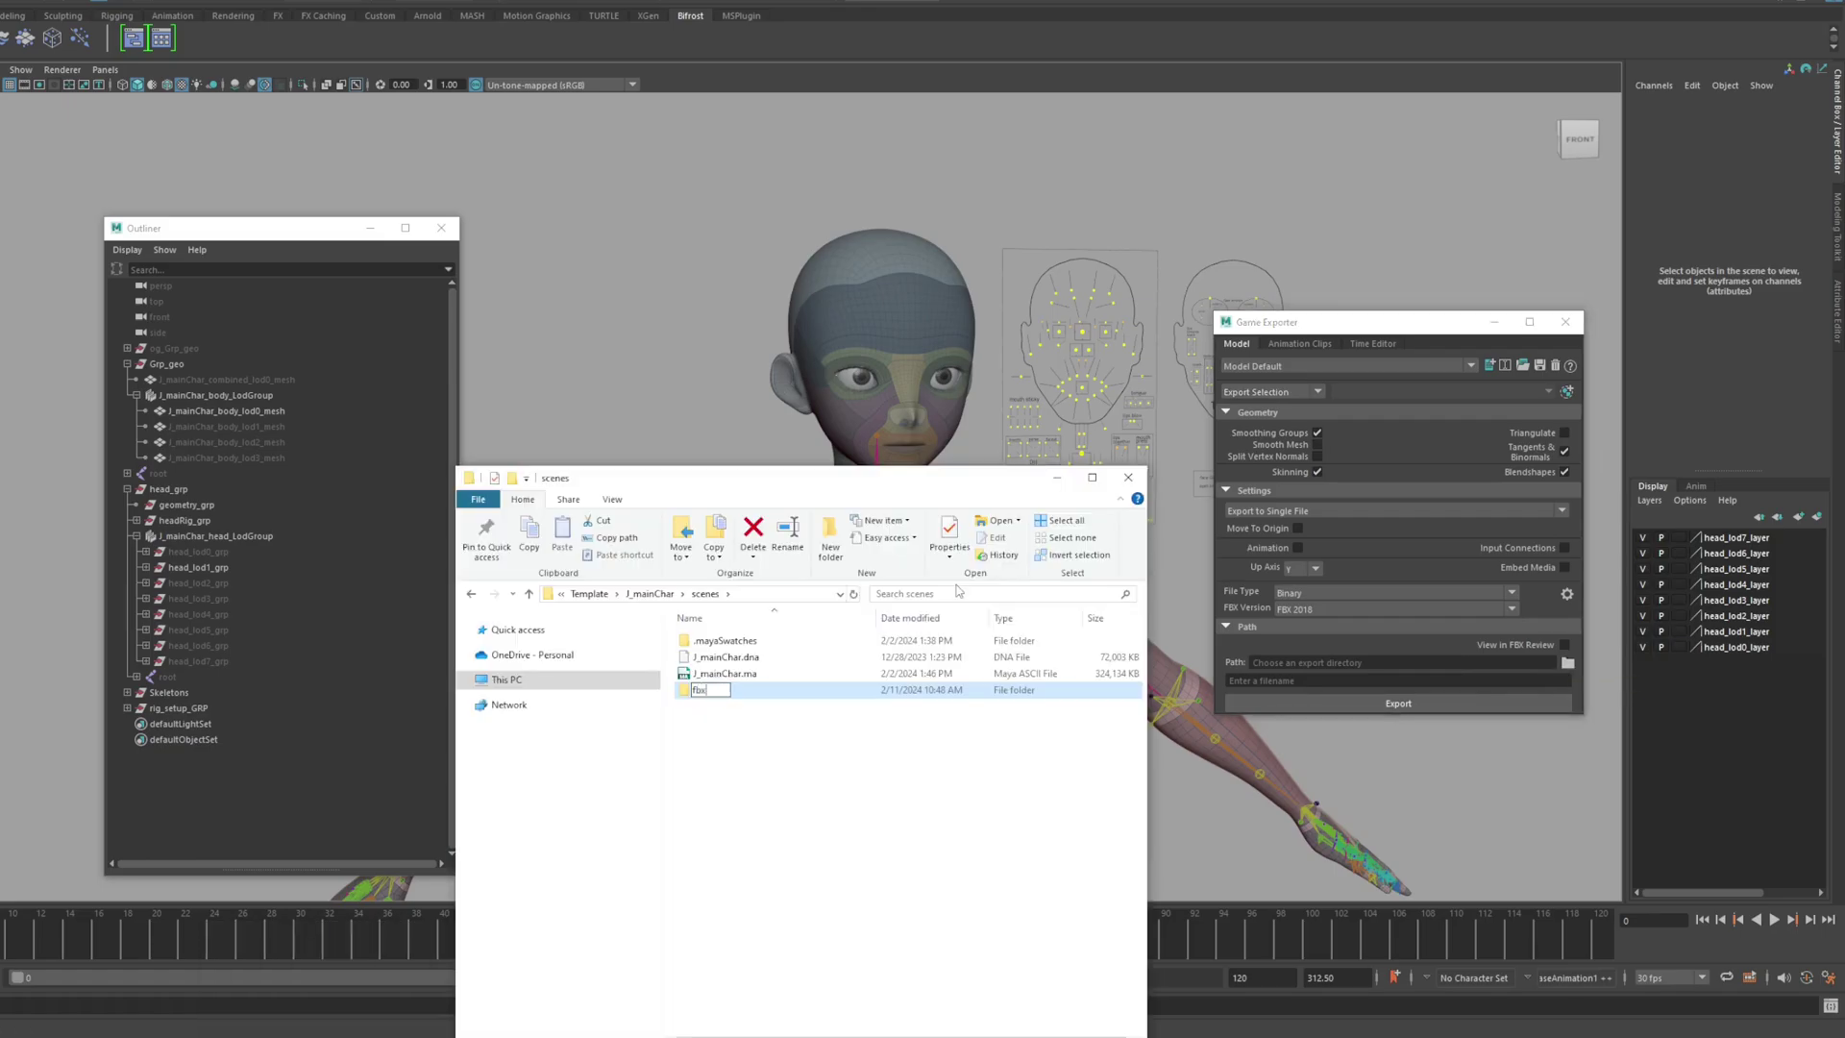
{"action": "key", "text": "Return"}
{"action": "key", "text": "Return"}
Copy the fbx folder's path C:\Template\J_mainChar\scenes\fbx and set it as the Game Exporter's export path in Maya
{"action": "left_click", "coordinate": [784, 595]}
{"action": "key", "text": "ctrl+c"}
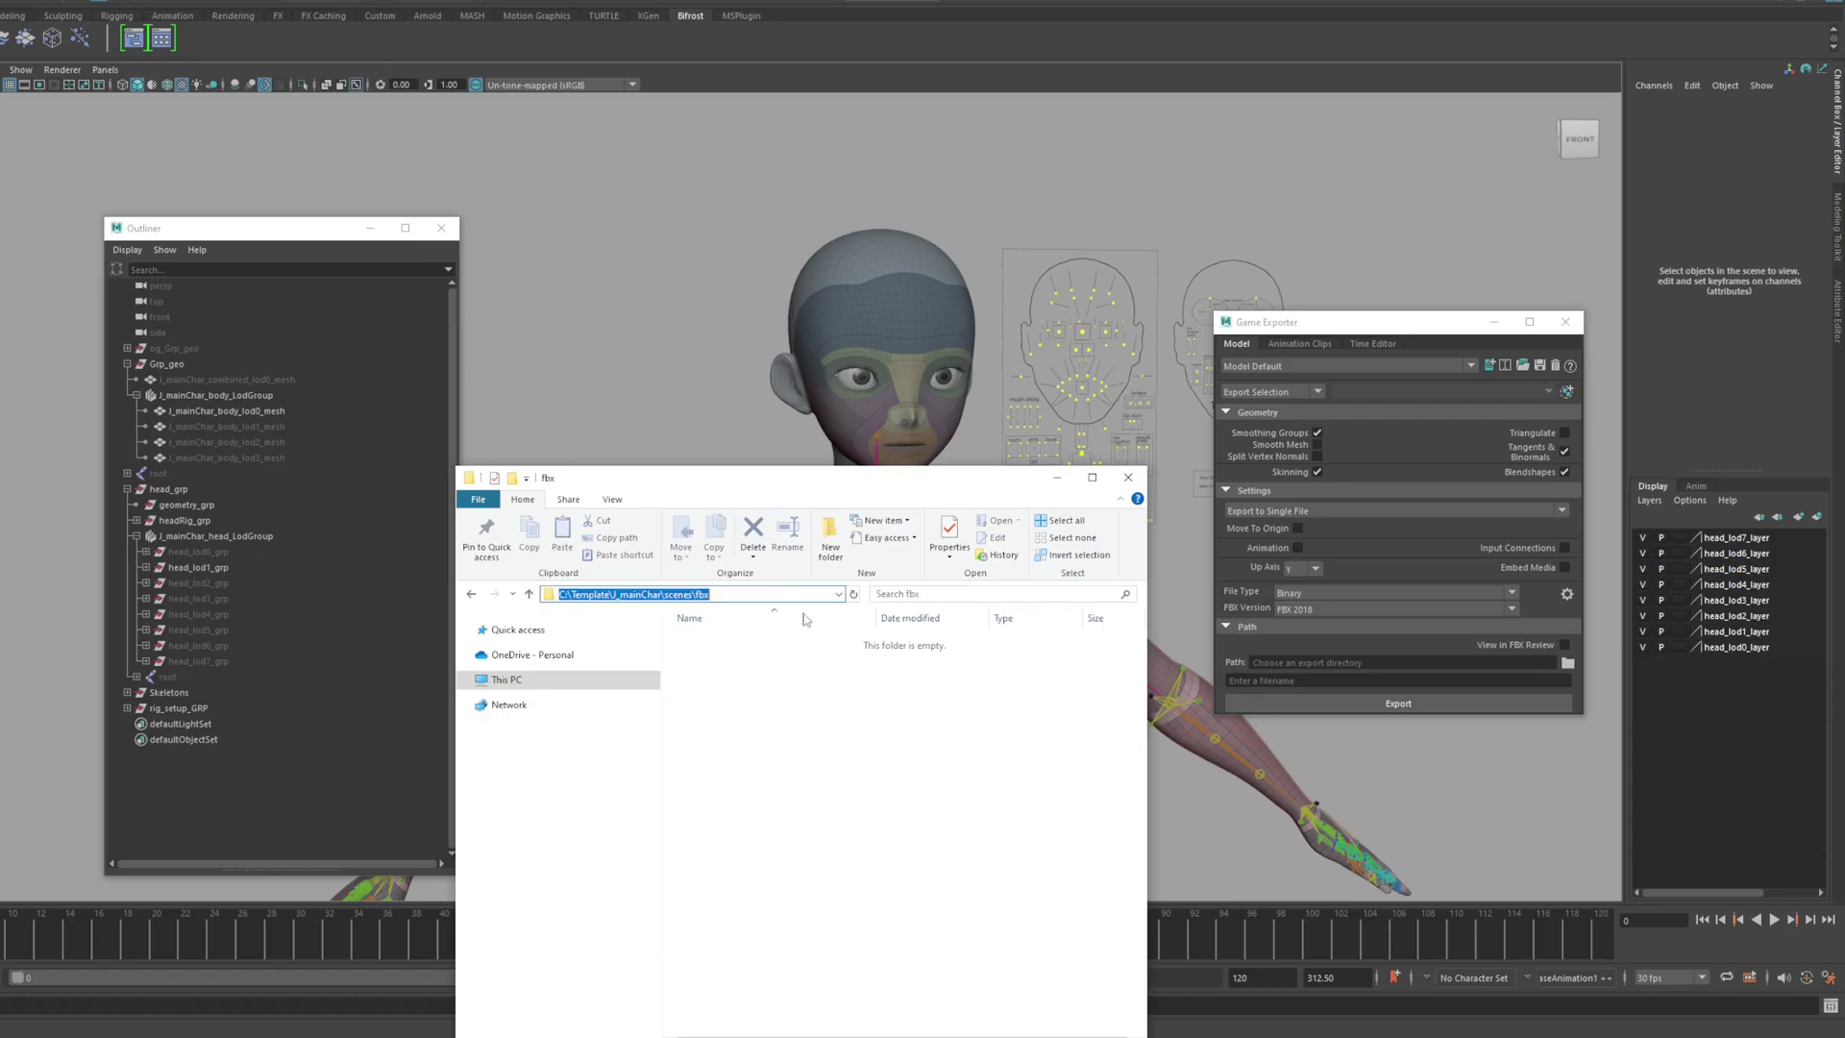
{"action": "left_click", "coordinate": [963, 794]}
{"action": "left_click", "coordinate": [1346, 663]}
{"action": "key", "text": "ctrl+v"}
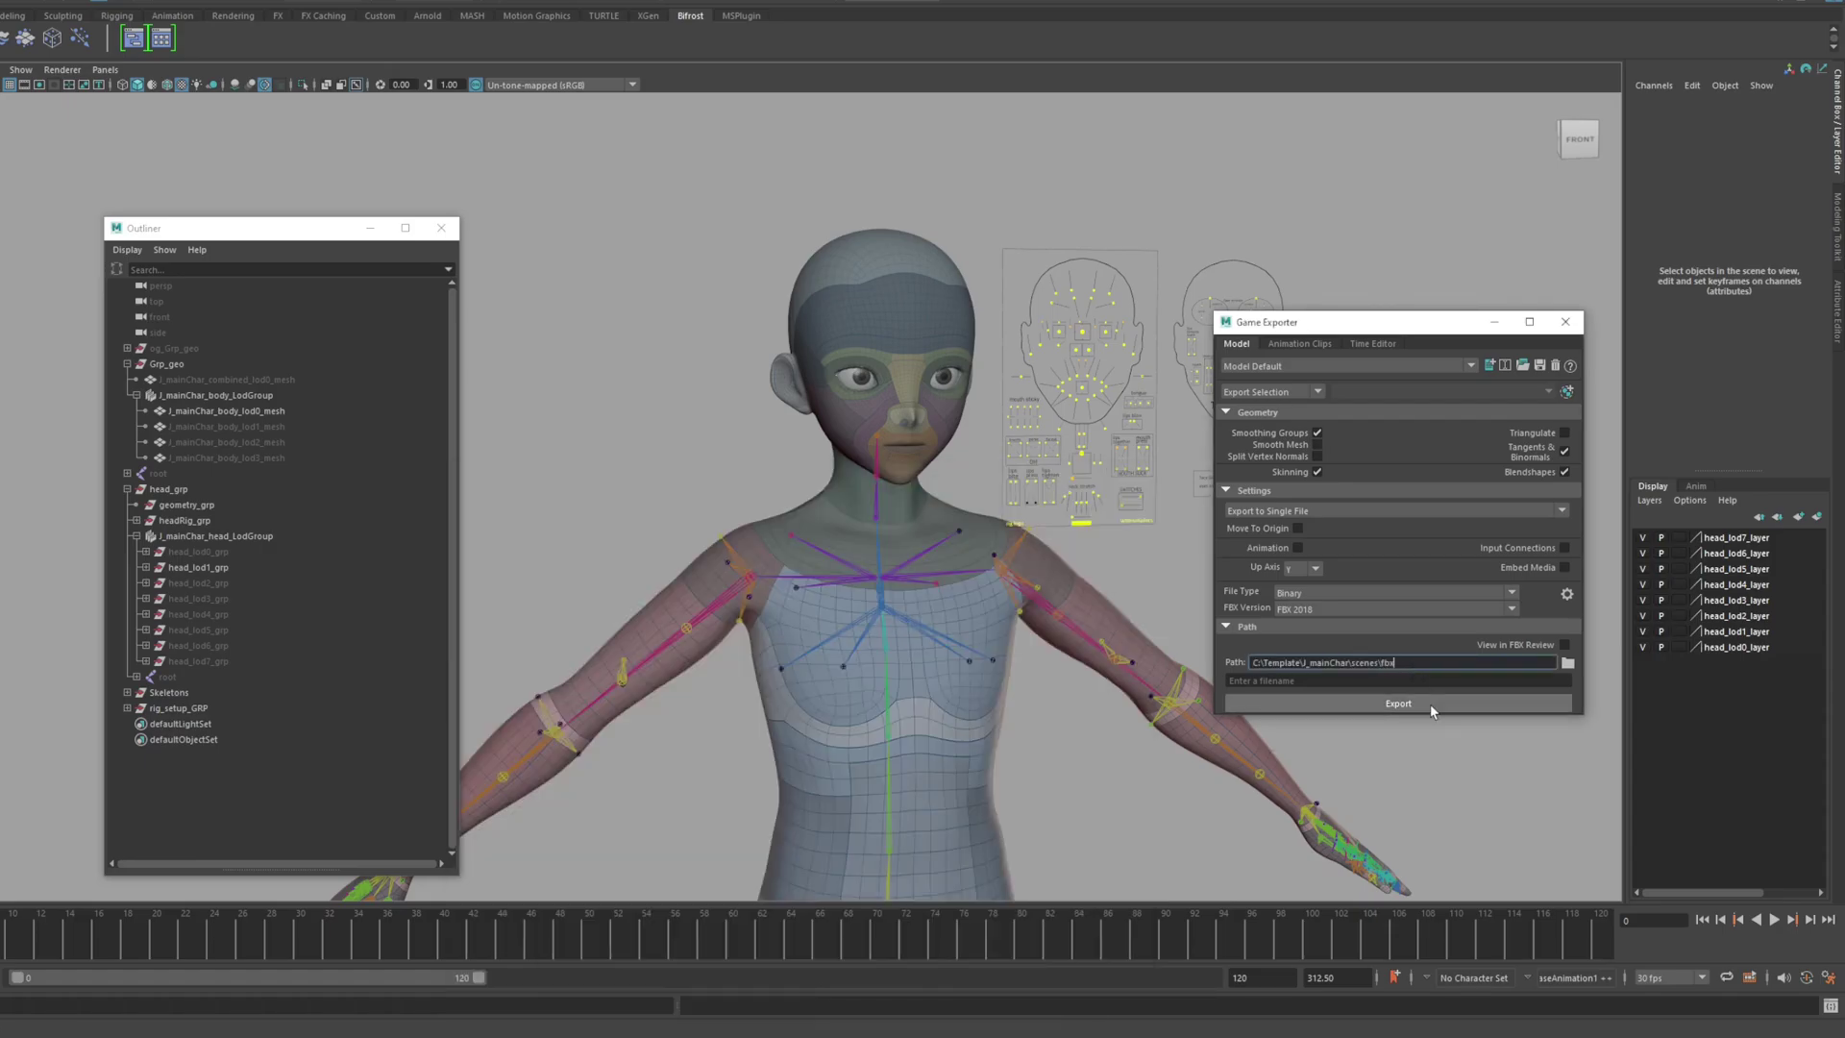
{"action": "key", "text": "Return"}
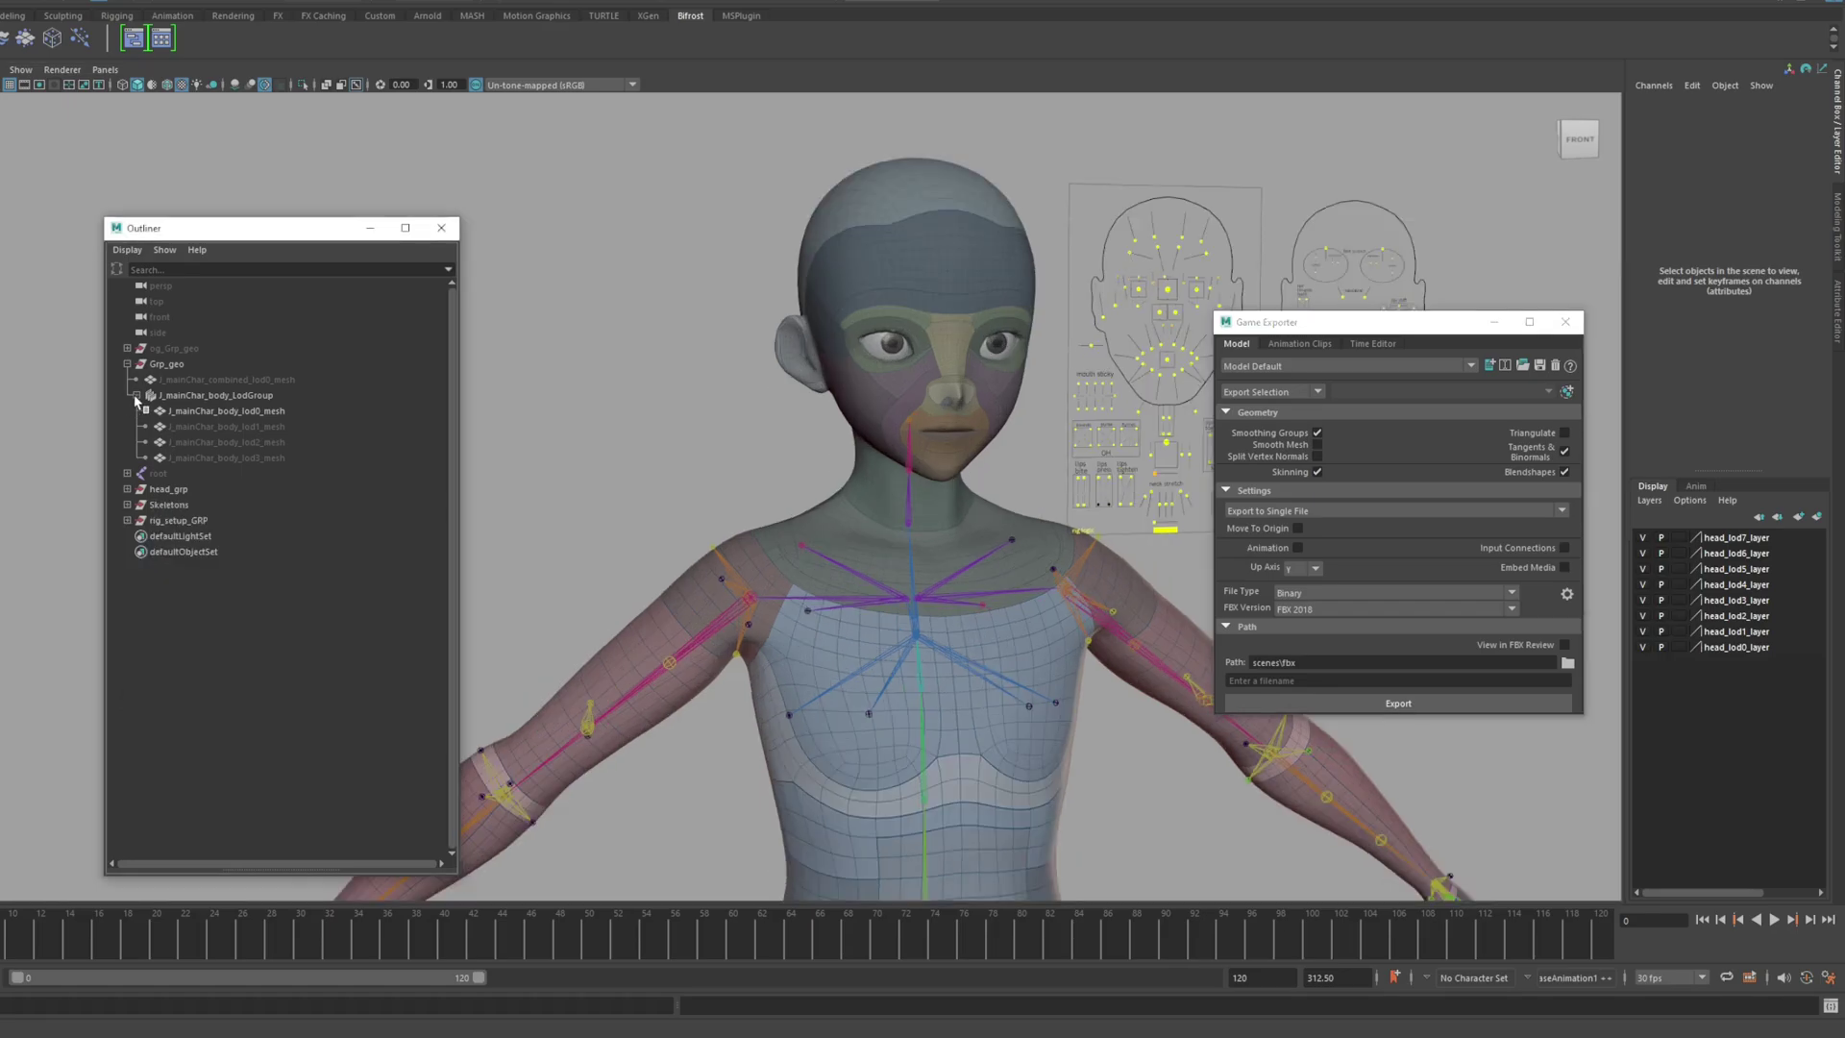
Move J_mainChar_body_LodGroup out of Grp_geo to the top level of the scene hierarchy
{"action": "left_click", "coordinate": [137, 395]}
{"action": "left_click", "coordinate": [233, 396]}
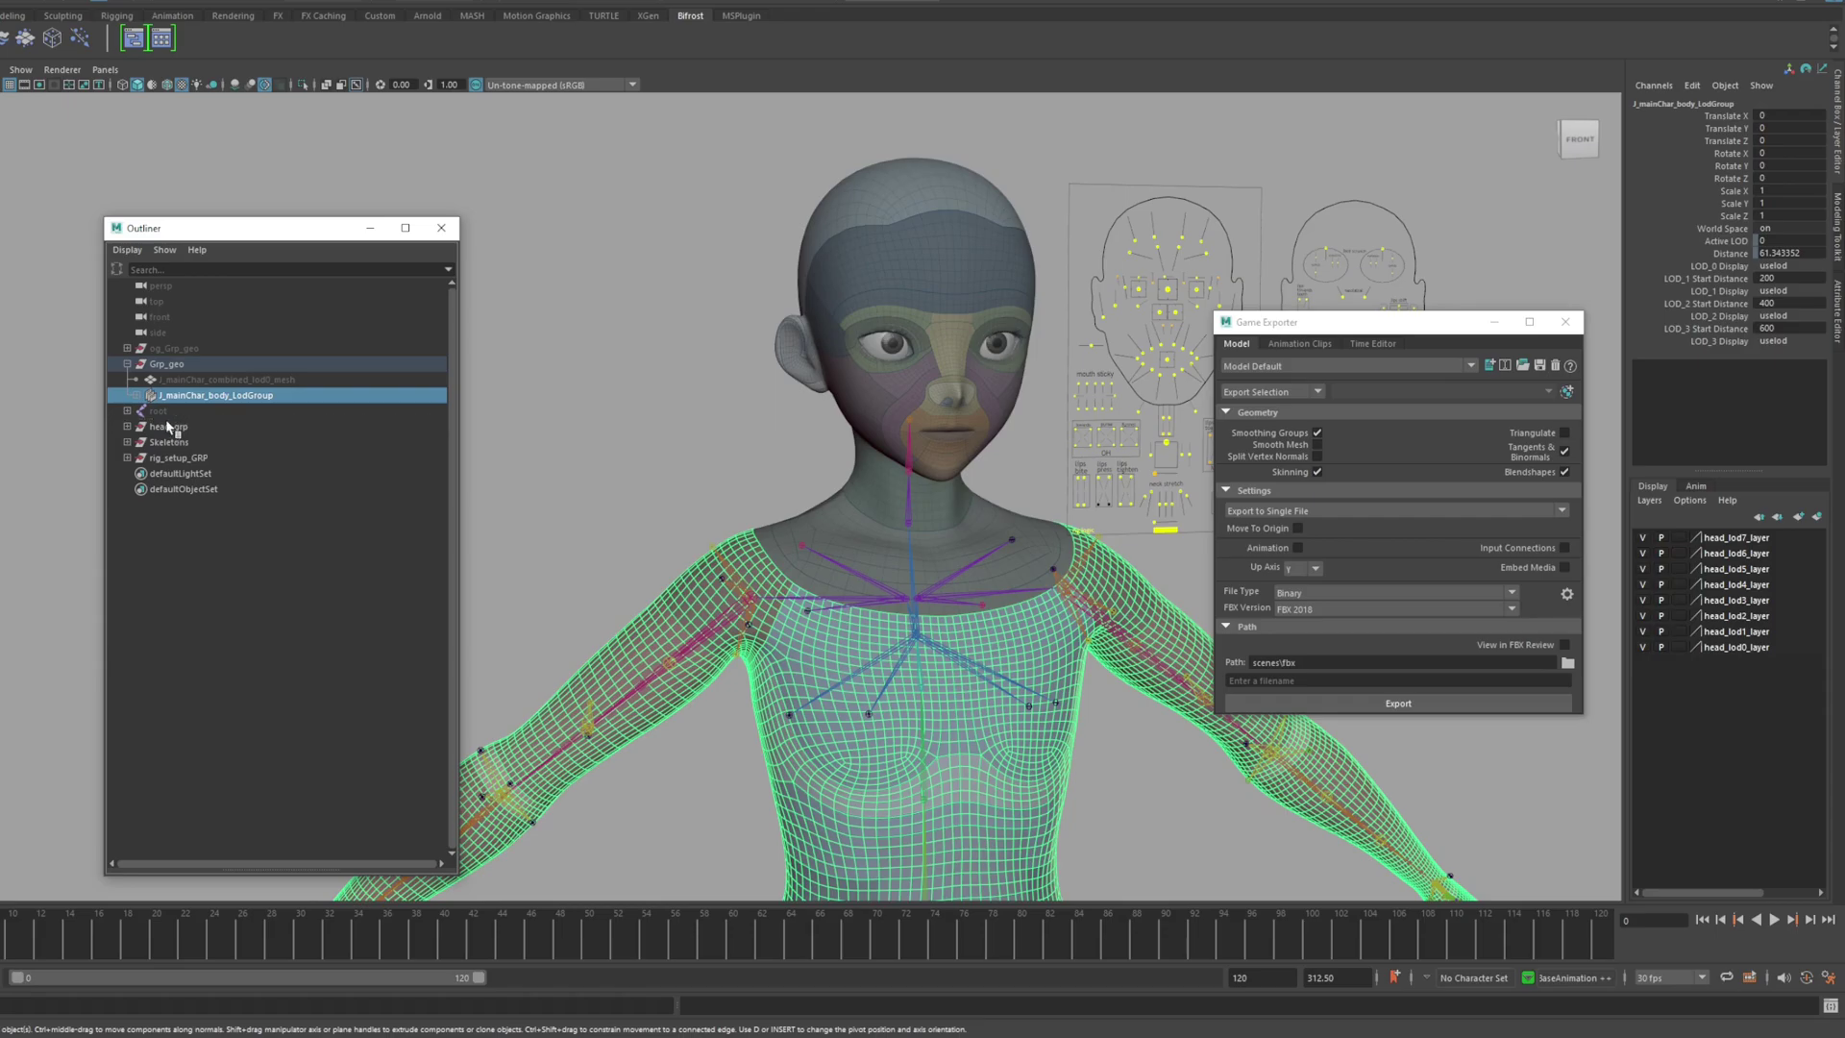
{"action": "middle_click_drag", "start_coordinate": [166, 423], "coordinate": [213, 412]}
Hide the Skeletons group and show the hidden root joint
{"action": "left_click", "coordinate": [192, 394]}
{"action": "left_click", "coordinate": [182, 441]}
{"action": "key", "text": "ctrl+h"}
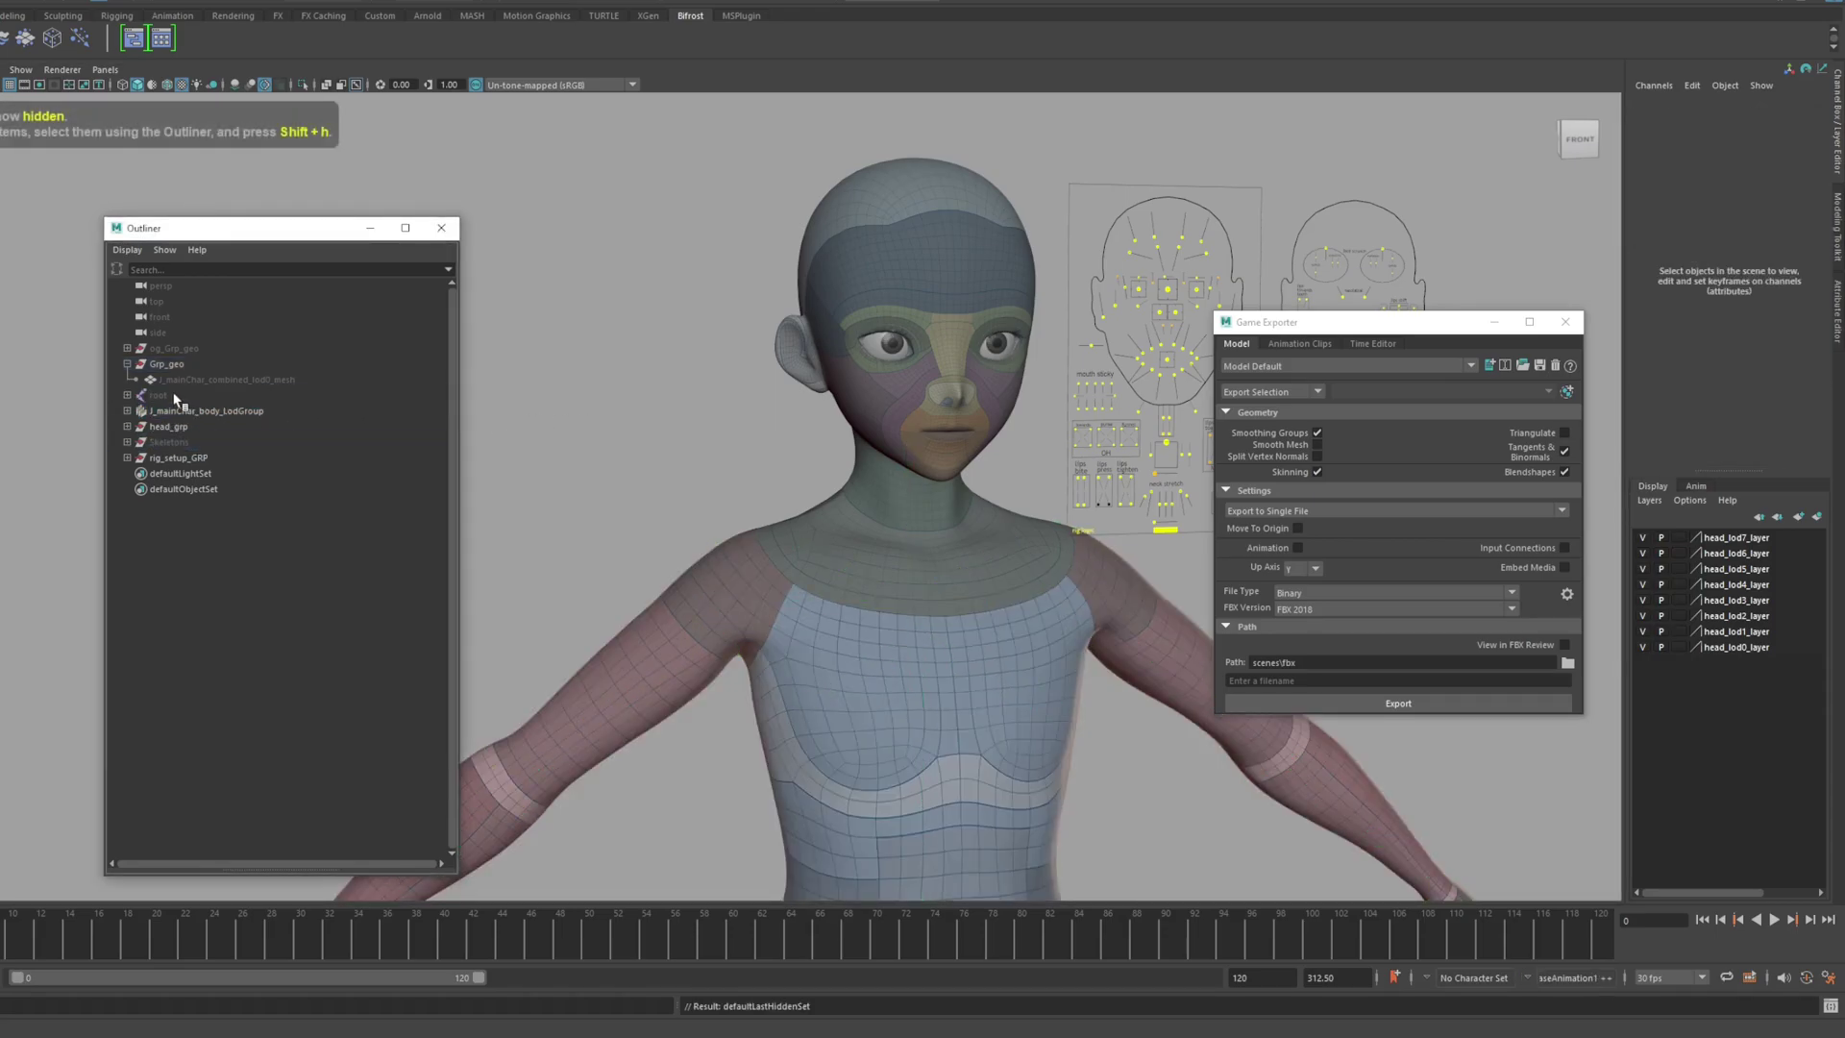
{"action": "left_click", "coordinate": [197, 396]}
{"action": "key", "text": "shift+h"}
Select J_mainChar_body_LodGroup and root together with their full hierarchies, and check the selected children in the Outliner
{"action": "left_click", "coordinate": [210, 412]}
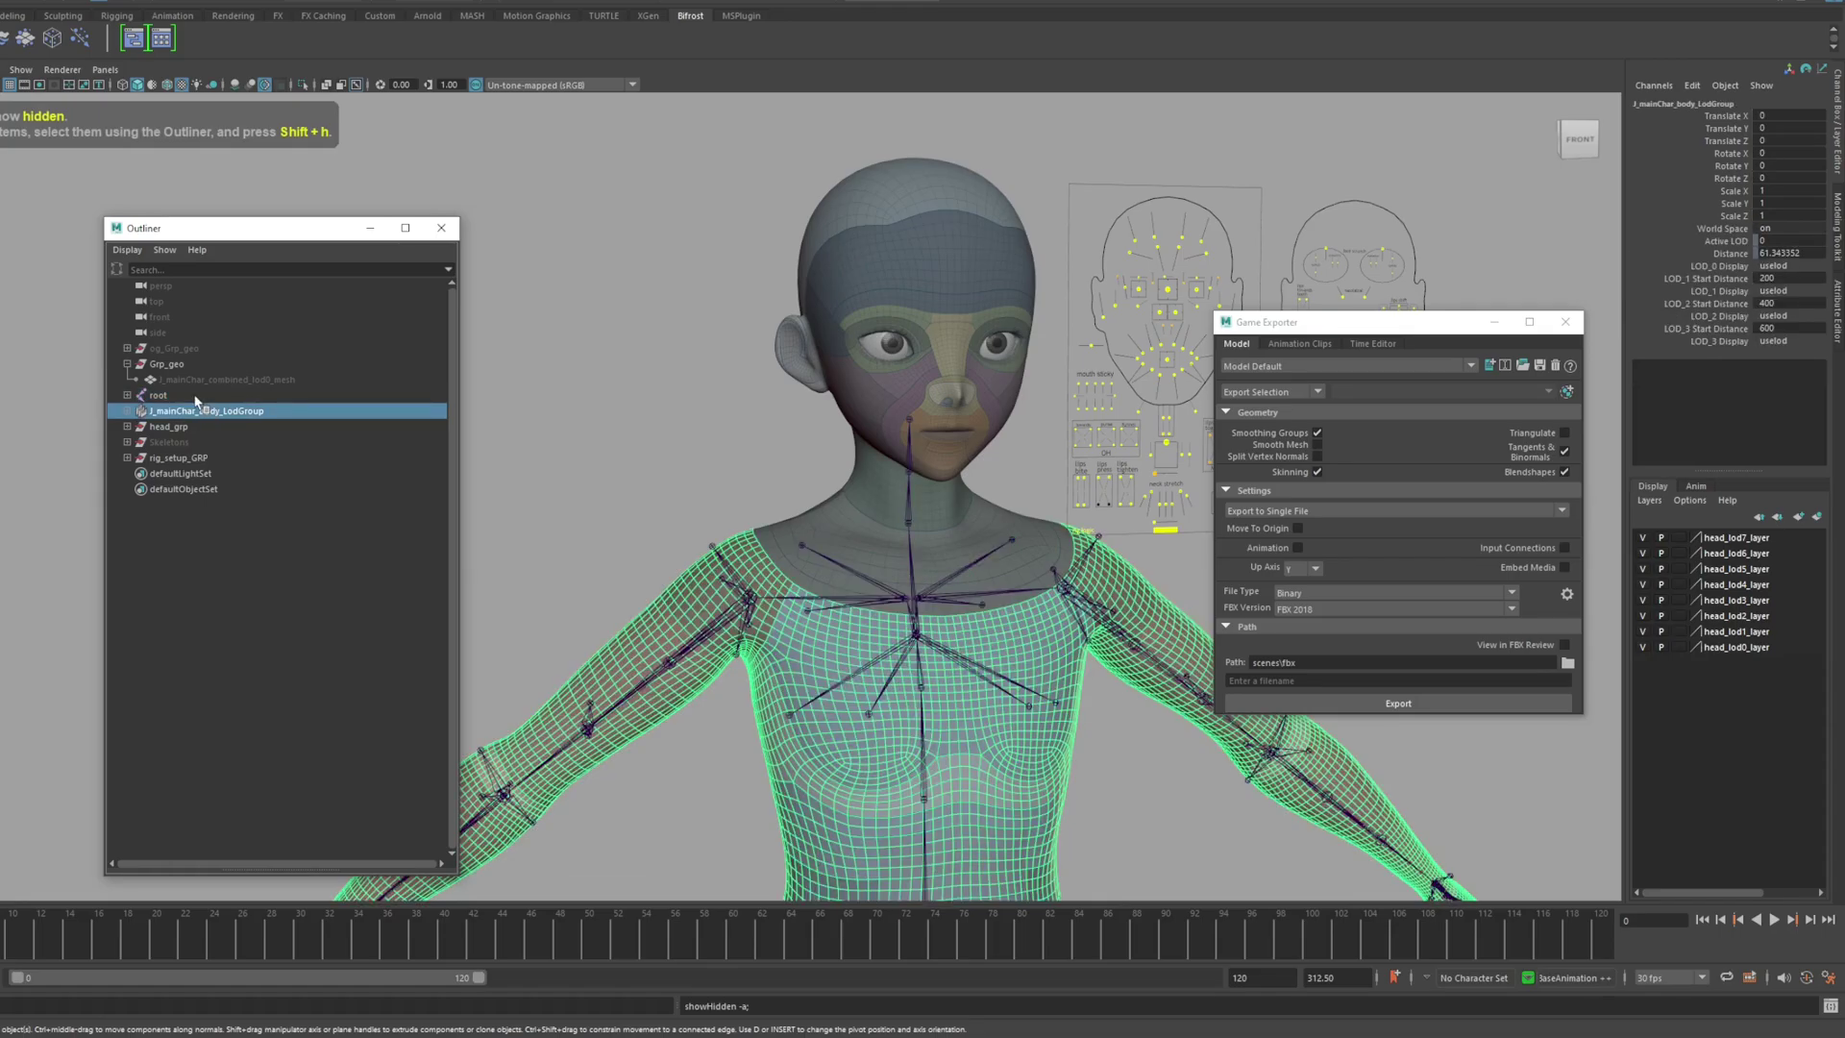
{"action": "left_click", "coordinate": [195, 396], "text": "ctrl"}
{"action": "key", "text": "f"}
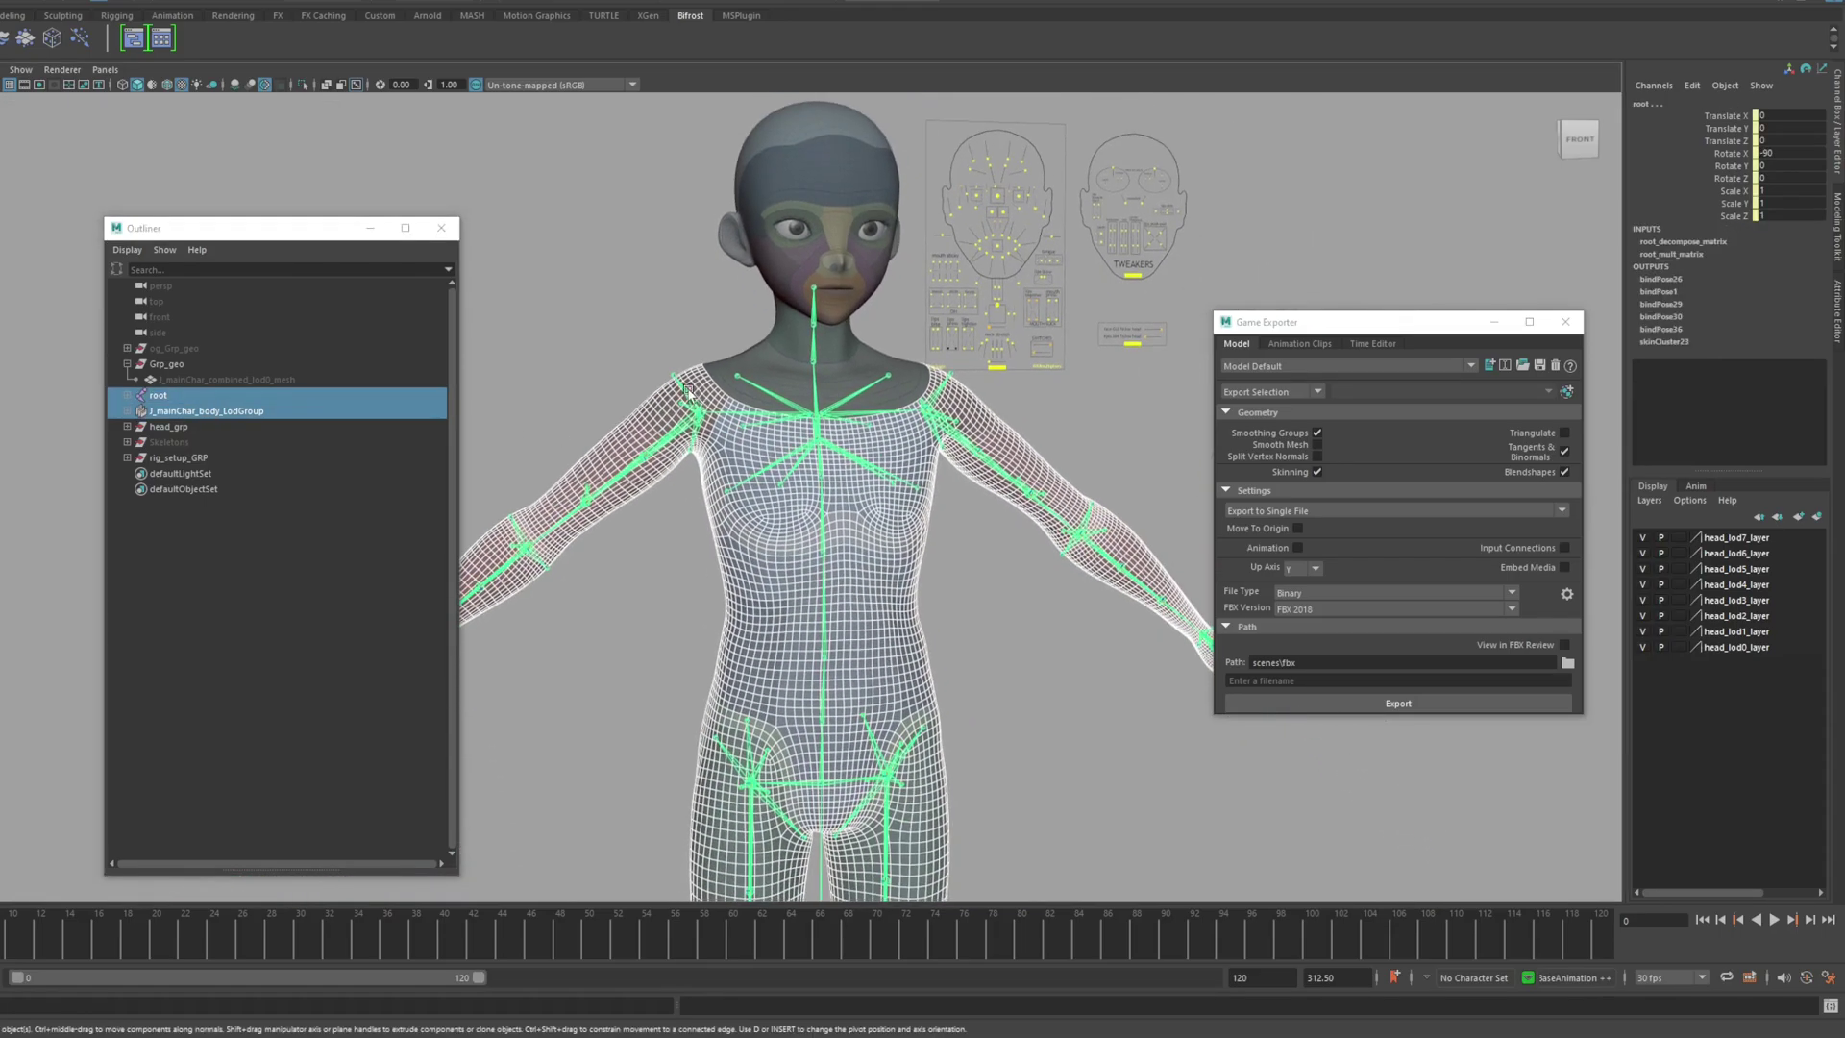
{"action": "left_click", "coordinate": [10, 1]}
{"action": "left_click", "coordinate": [33, 50]}
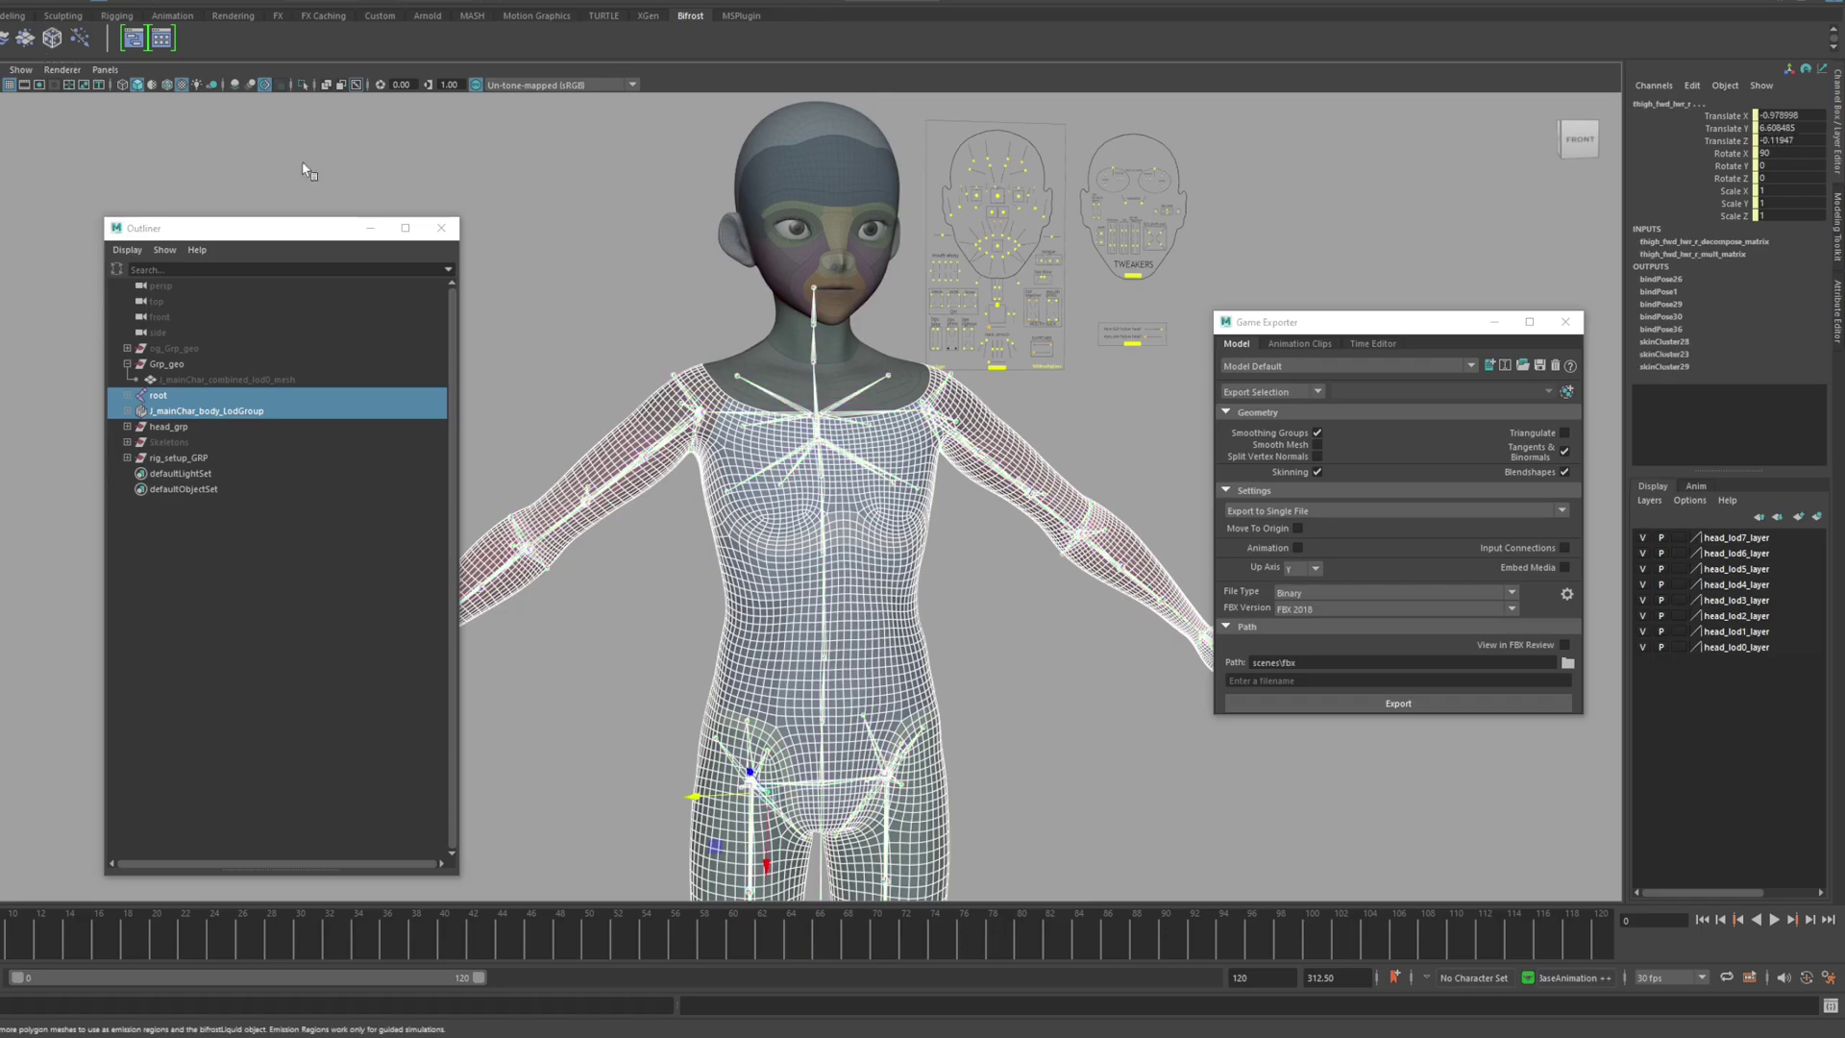
{"action": "left_click", "coordinate": [128, 411]}
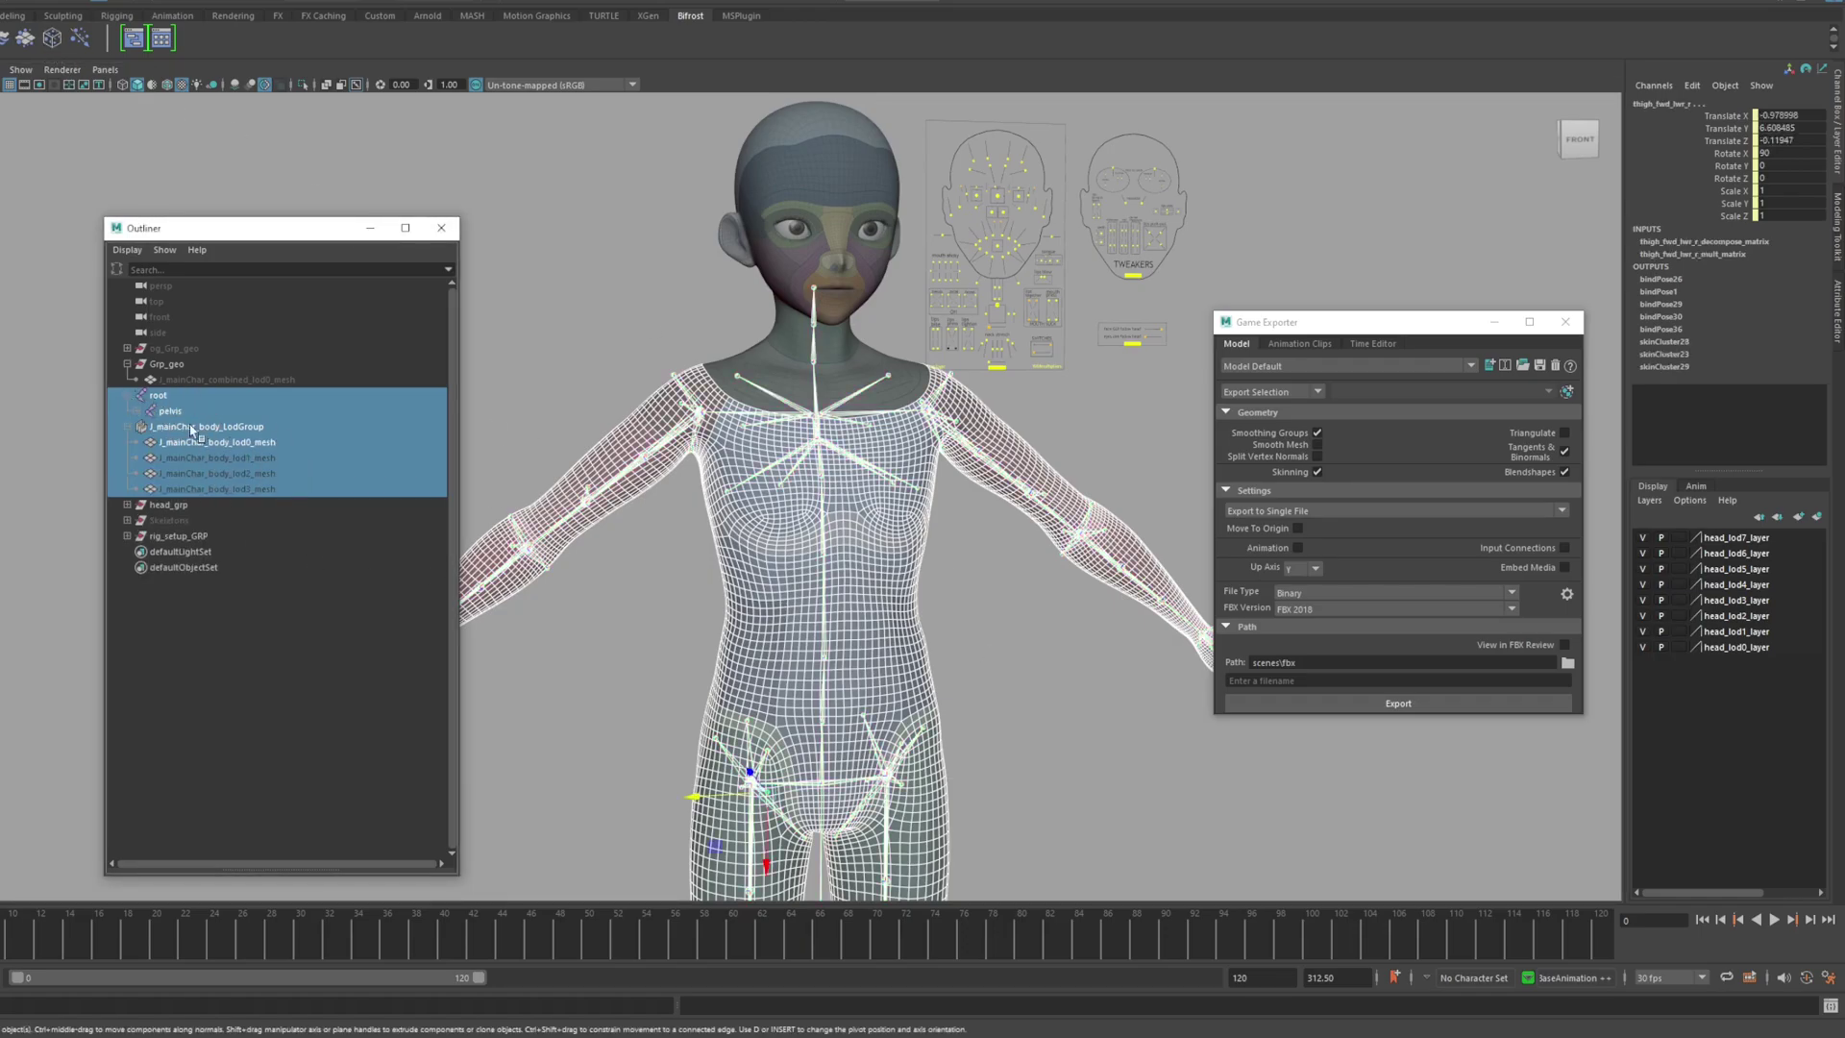
{"action": "left_click", "coordinate": [129, 412]}
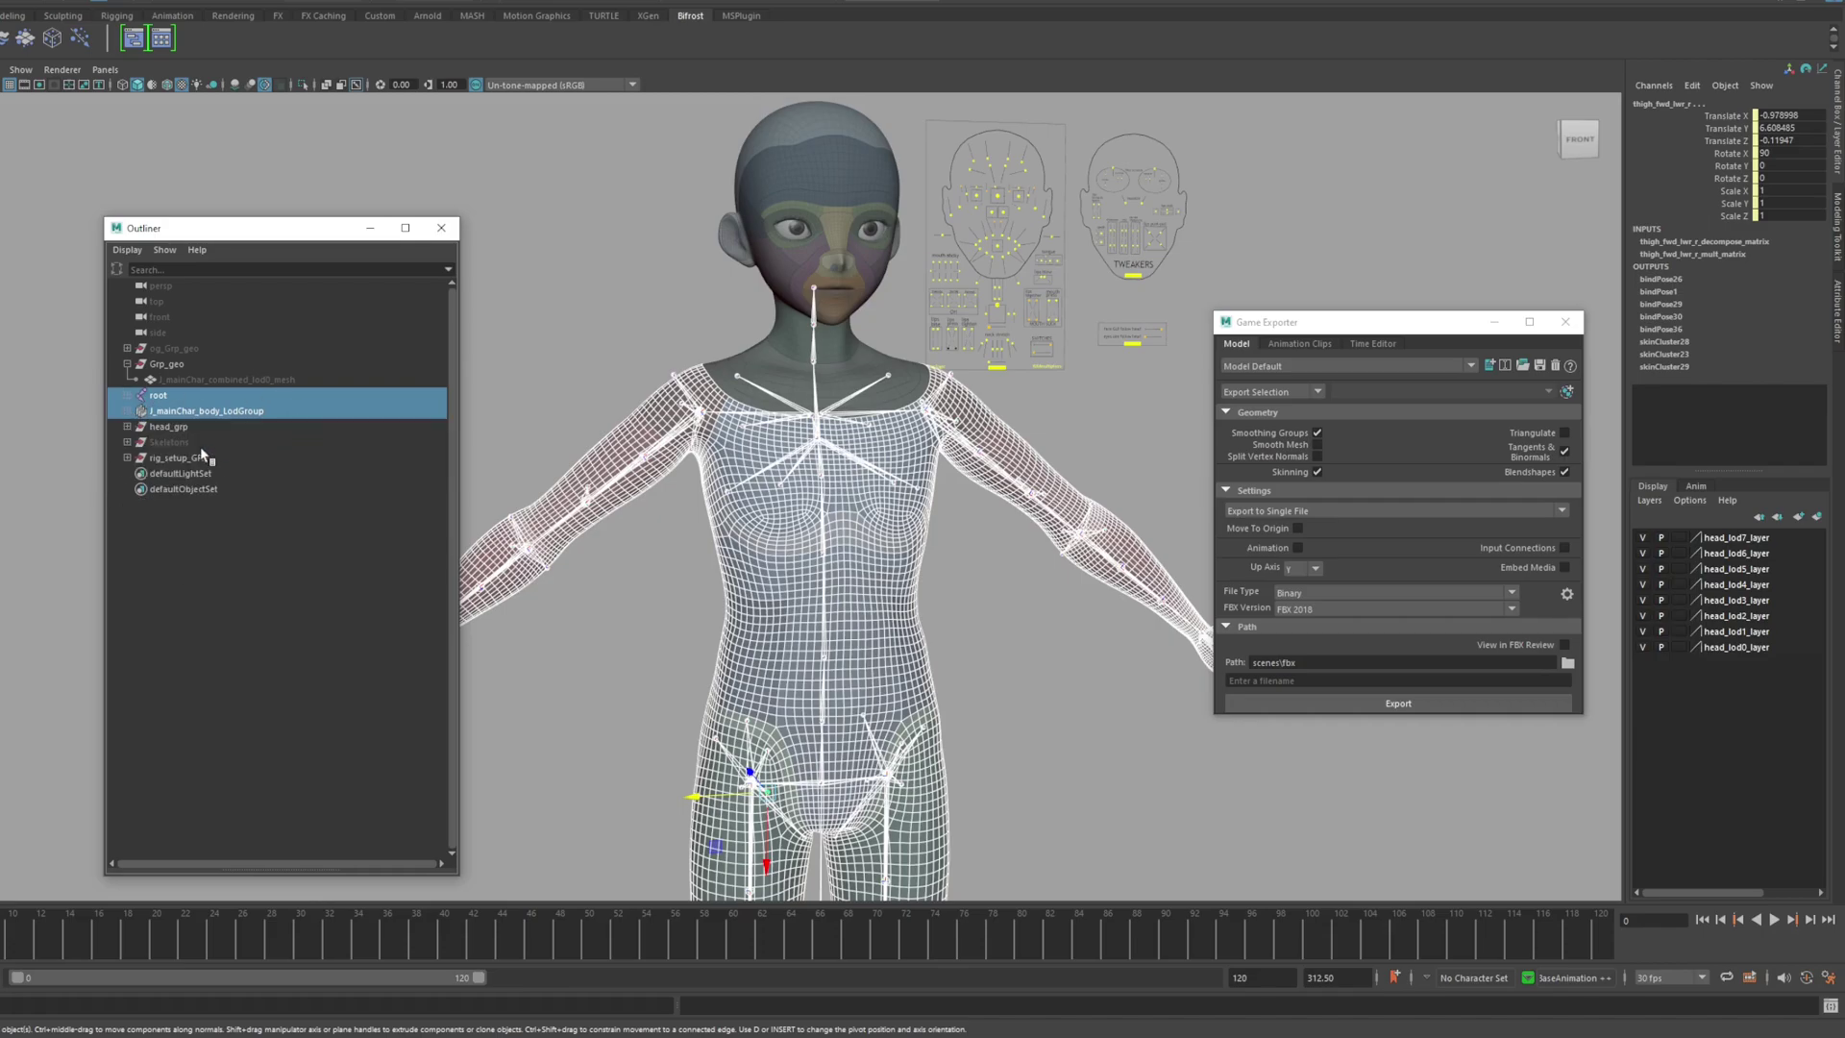
Name the export file myChar_body and export the selected body and skeleton as FBX
{"action": "left_click", "coordinate": [1565, 680]}
{"action": "type", "text": "my"}
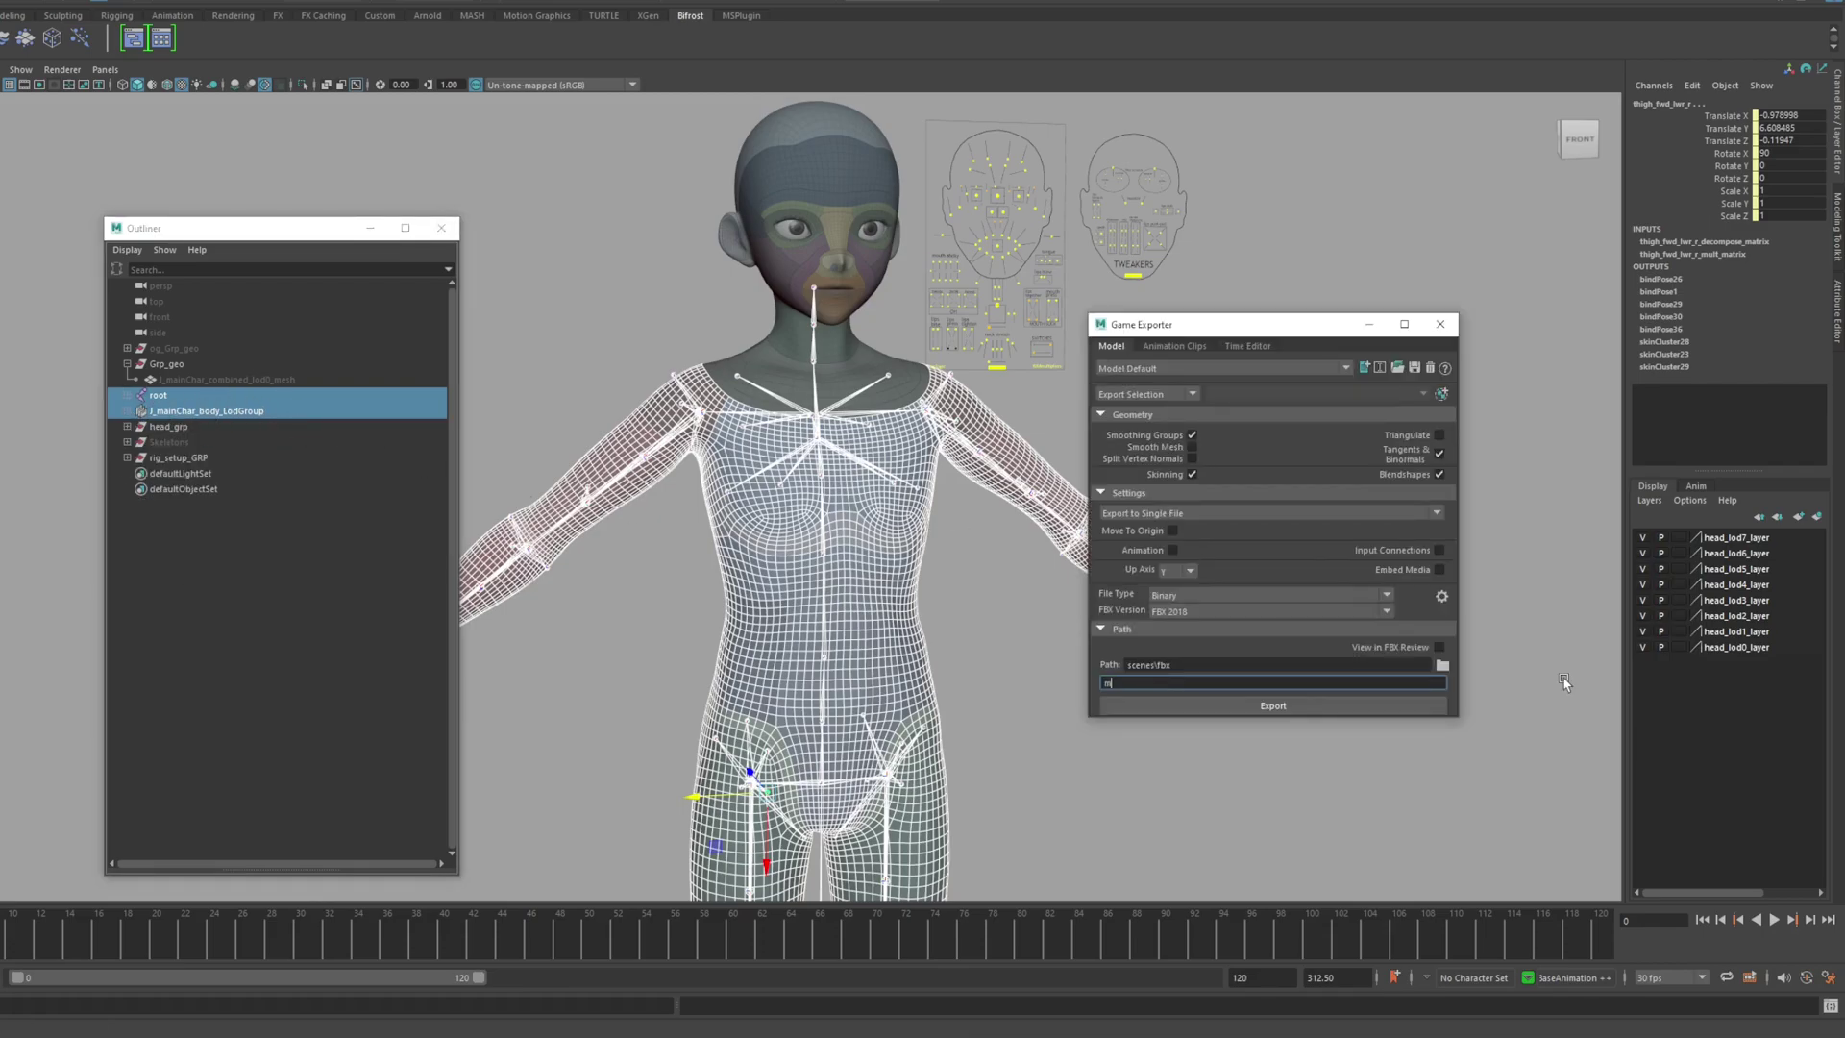
{"action": "key", "text": "Caps_Lock"}
{"action": "type", "text": "Char_body"}
{"action": "key", "text": "Return"}
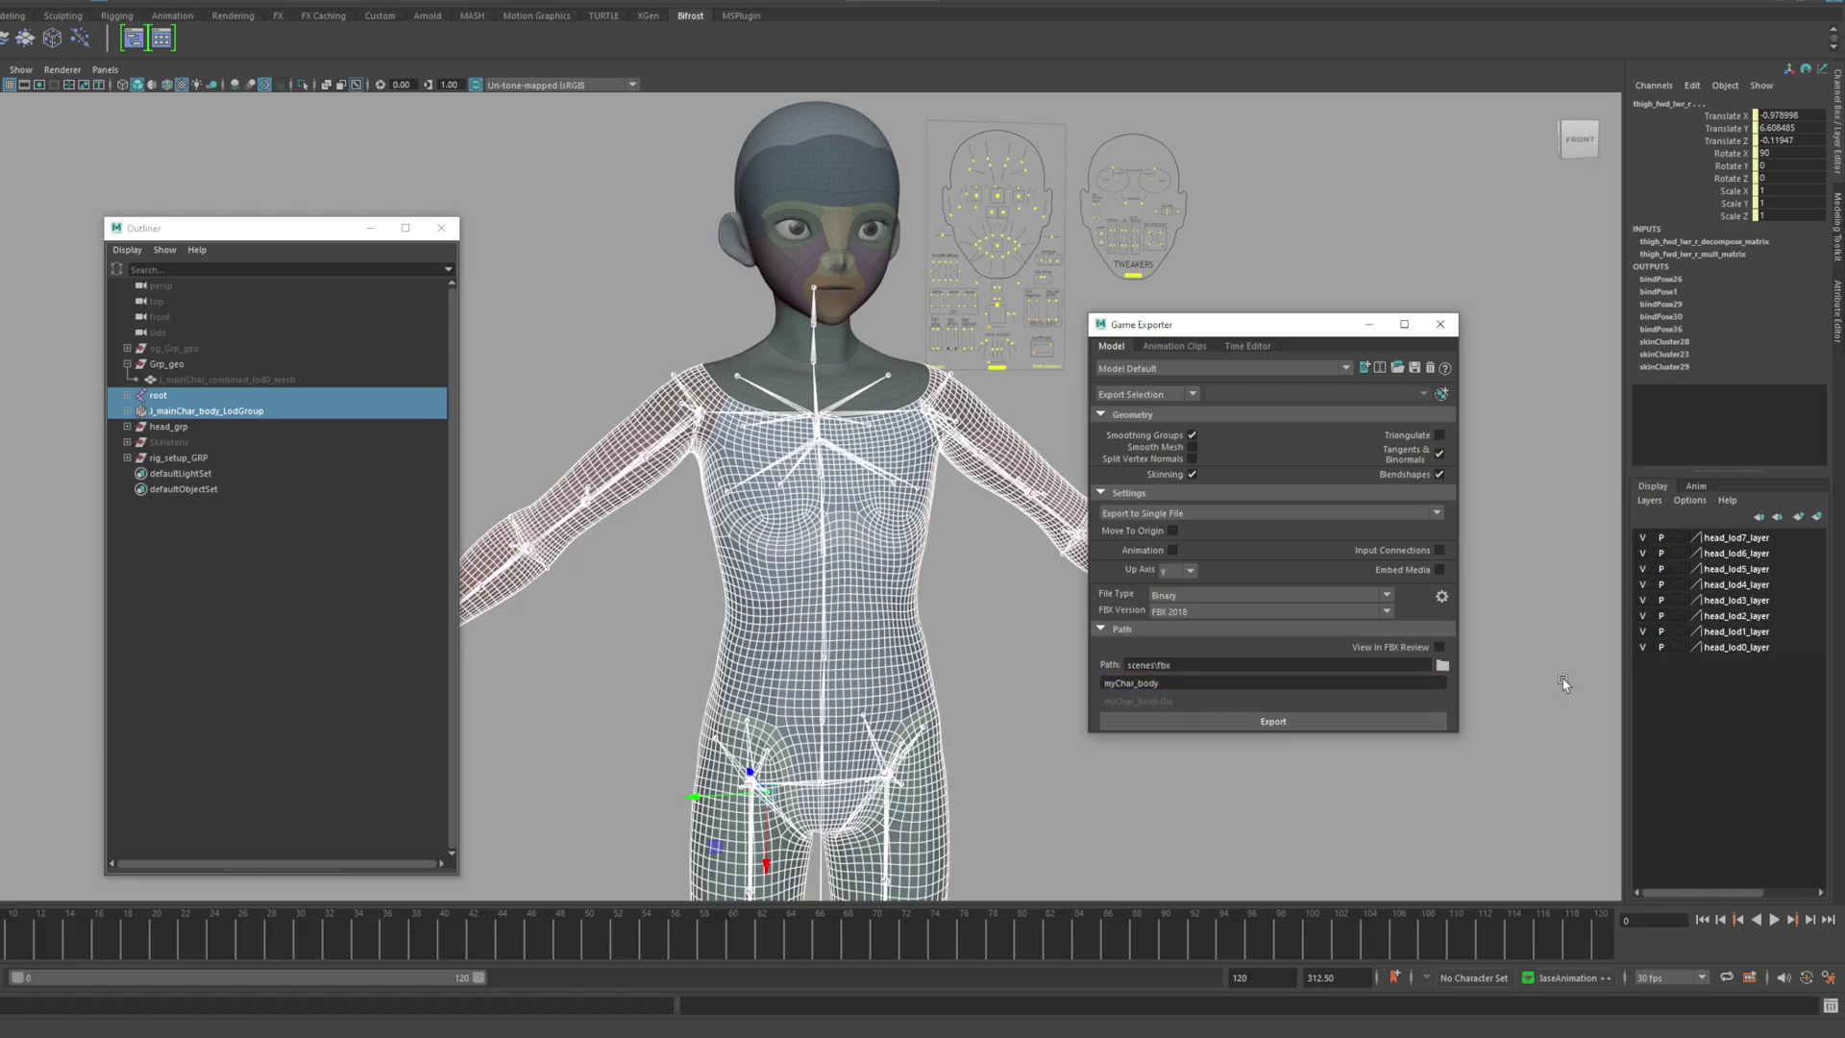
{"action": "left_click", "coordinate": [1211, 723]}
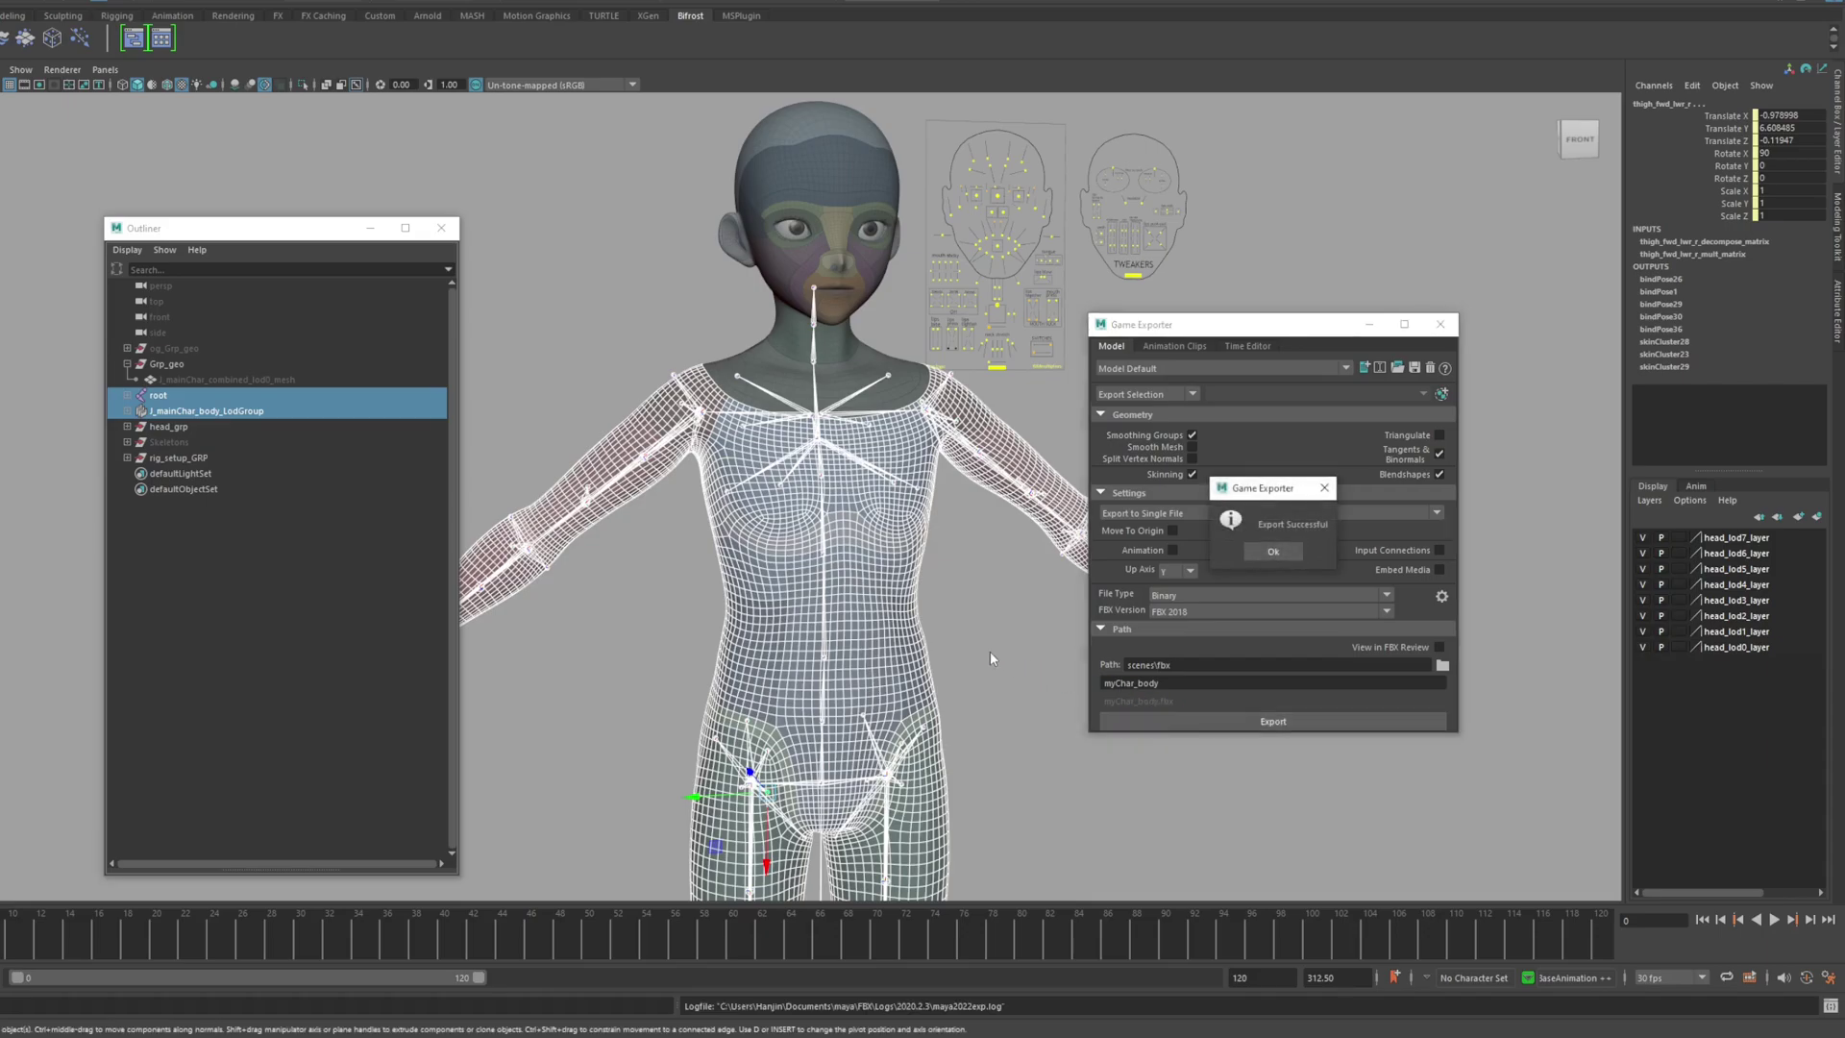
{"action": "left_click", "coordinate": [1269, 551]}
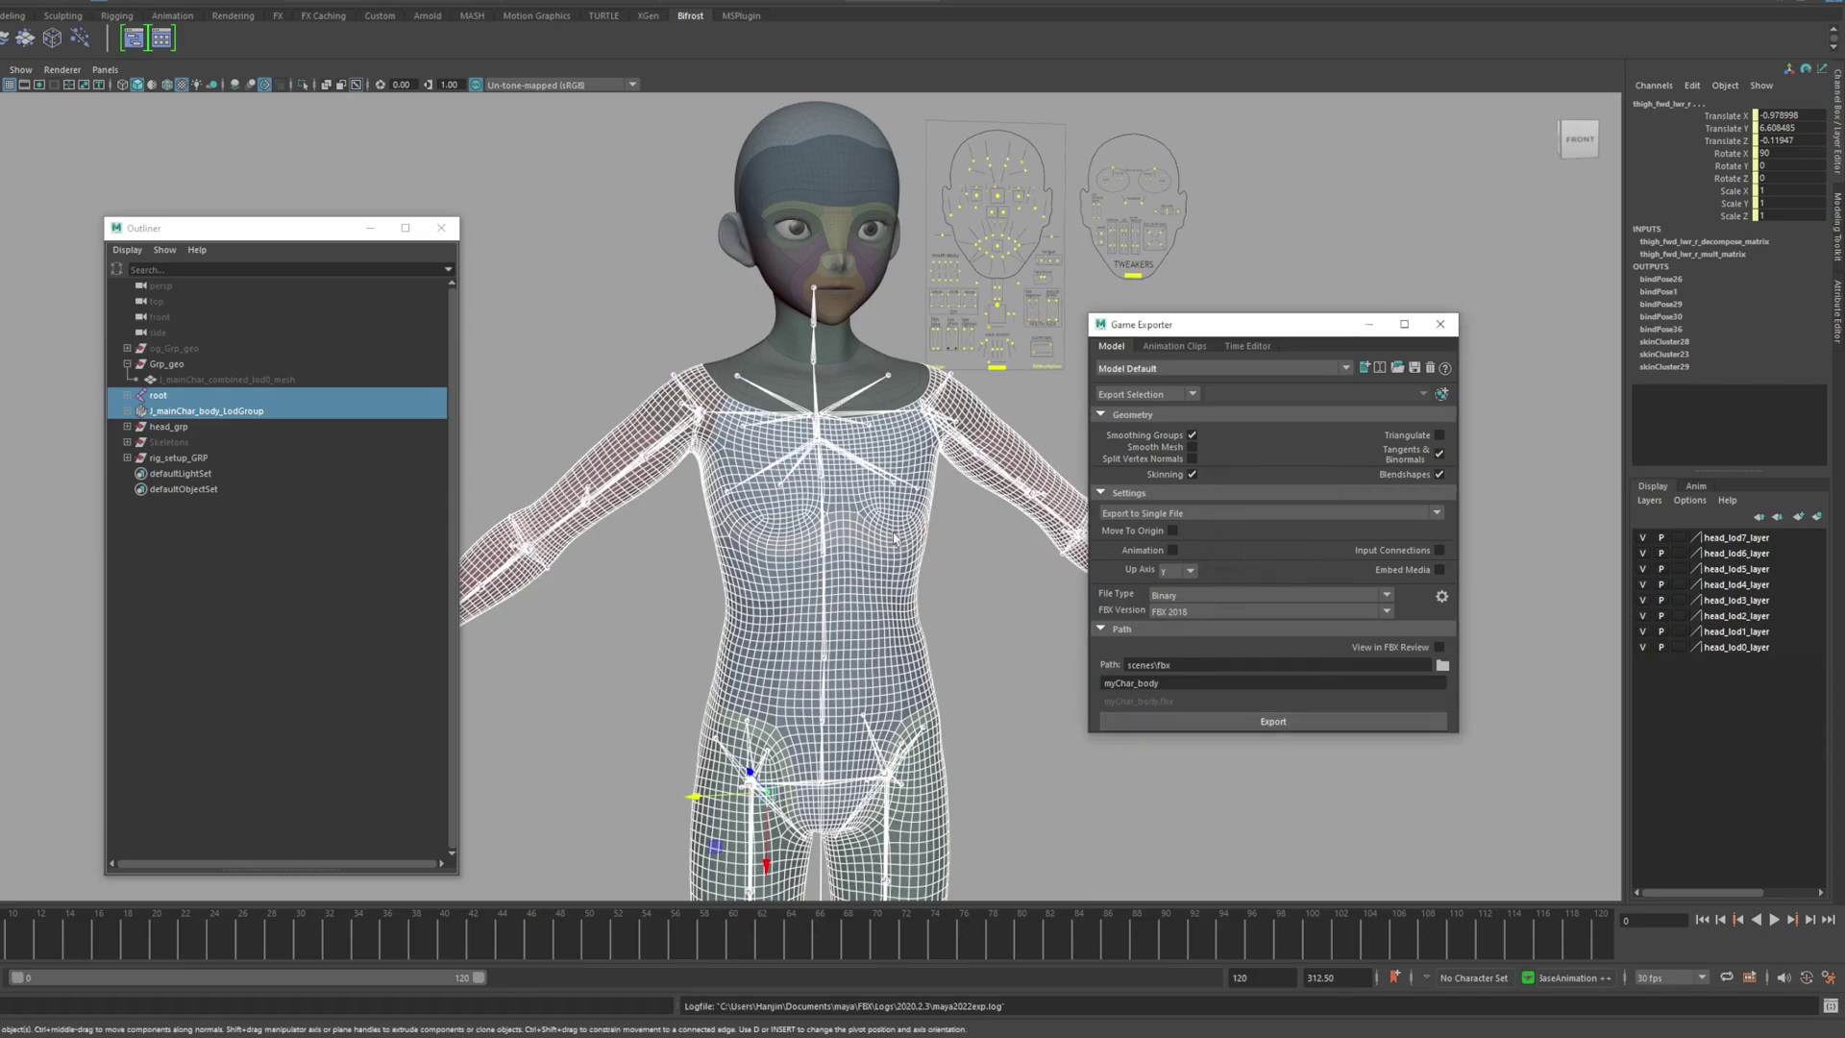
Switch to File Explorer and check the fbx folder for the exported body file
{"action": "mouse_move", "coordinate": [365, 1021]}
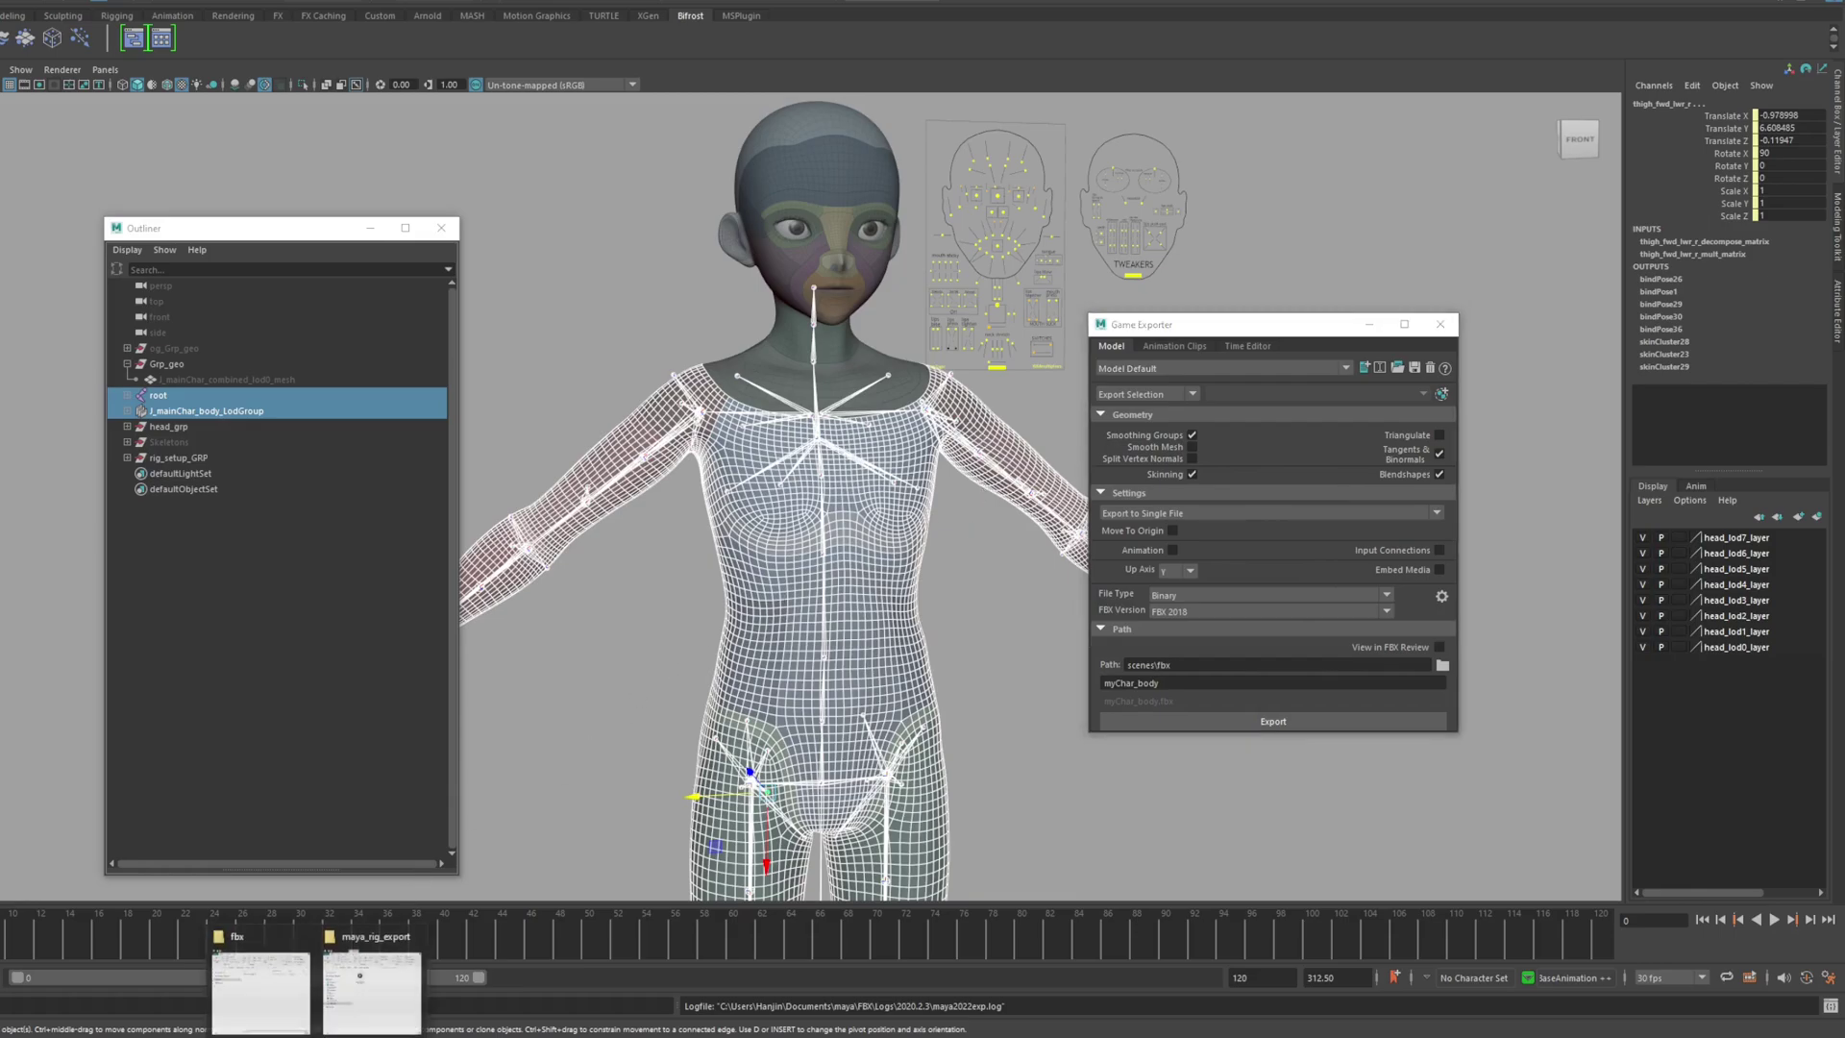
{"action": "left_click", "coordinate": [288, 1019]}
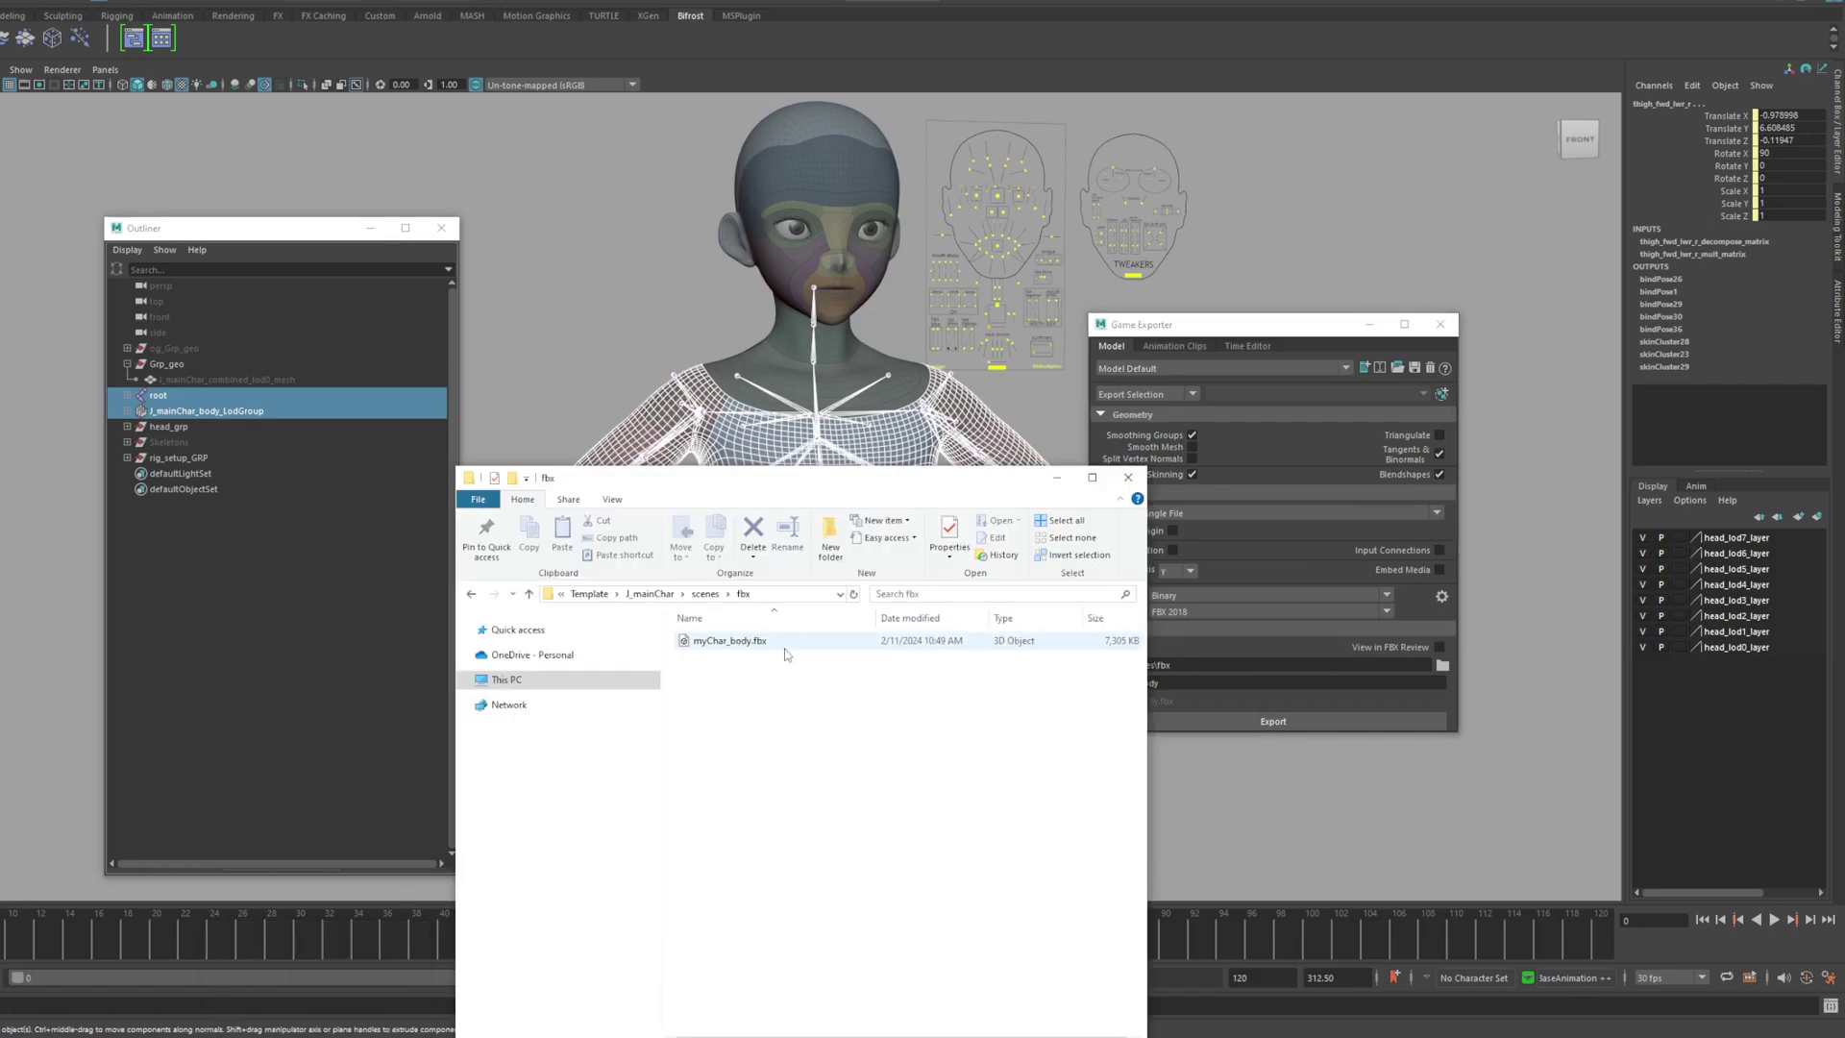
{"action": "left_click_drag", "start_coordinate": [874, 485], "coordinate": [901, 395]}
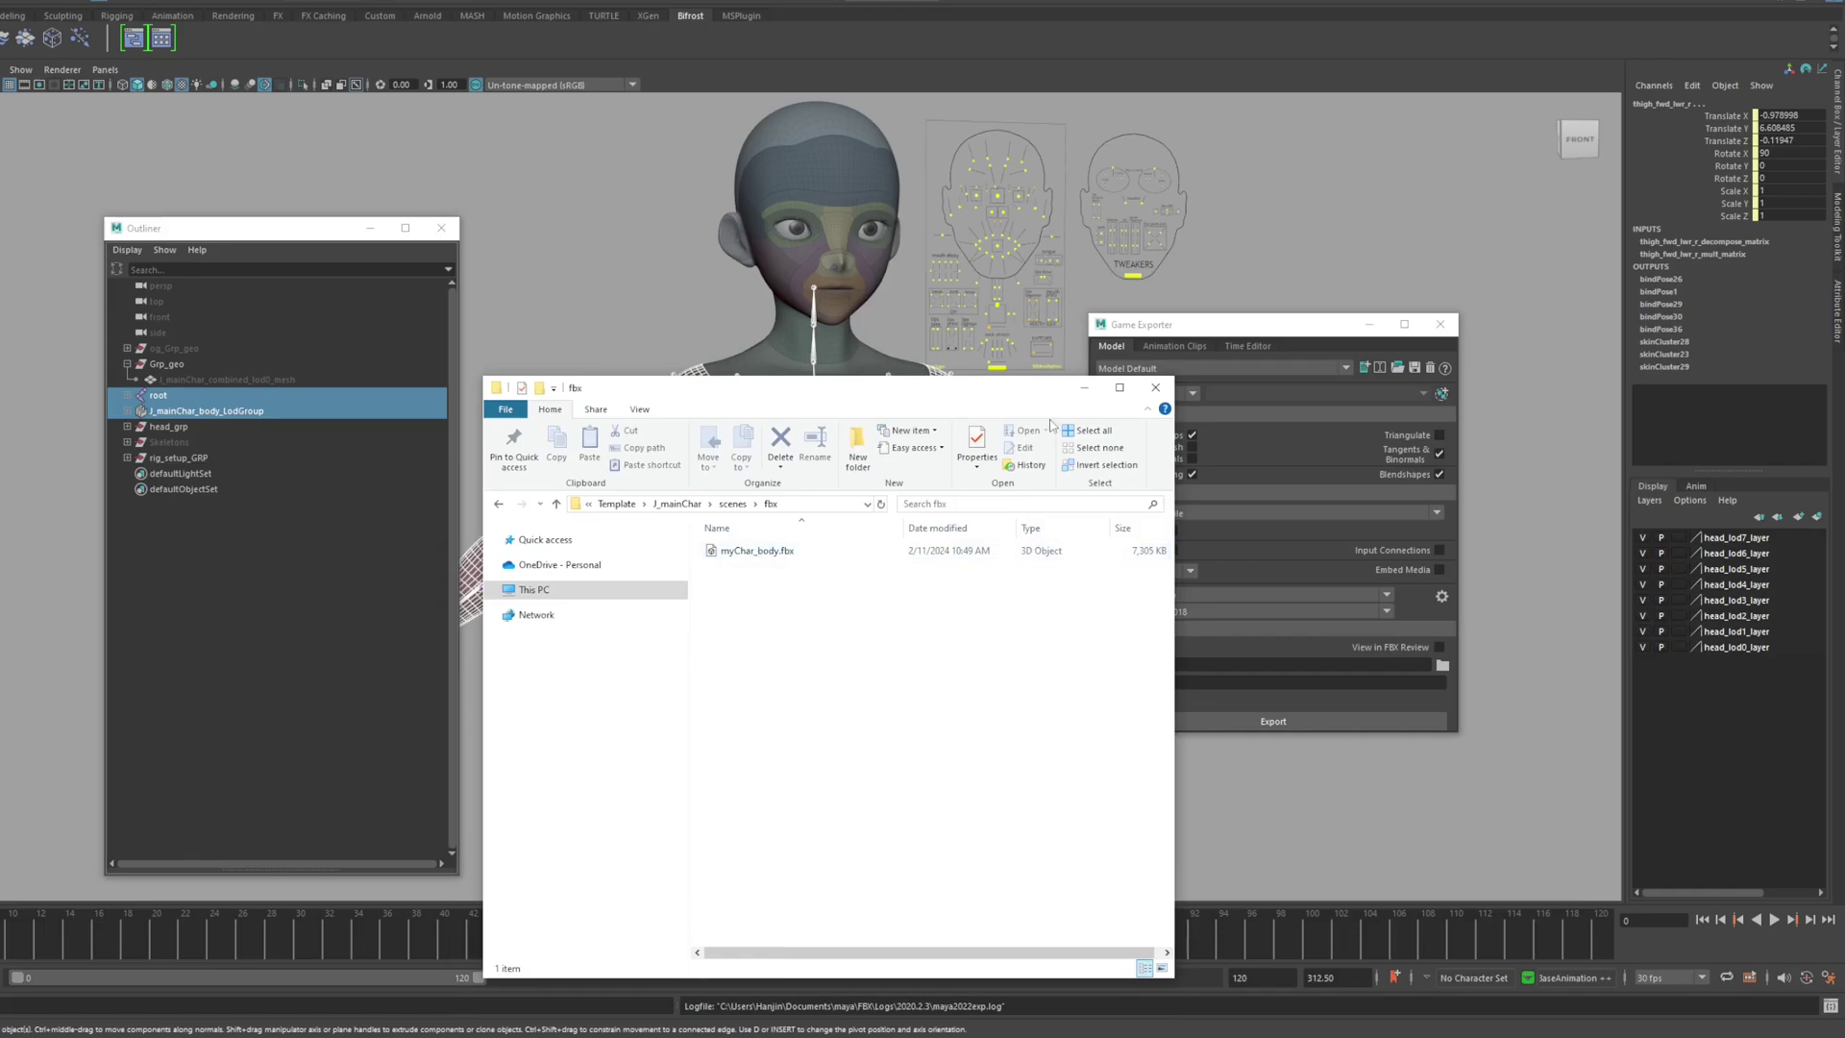
Return to Maya from File Explorer, move the Game Exporter window aside and clear the selection
{"action": "left_click", "coordinate": [1084, 387]}
{"action": "left_click_drag", "start_coordinate": [1172, 330], "coordinate": [1243, 331]}
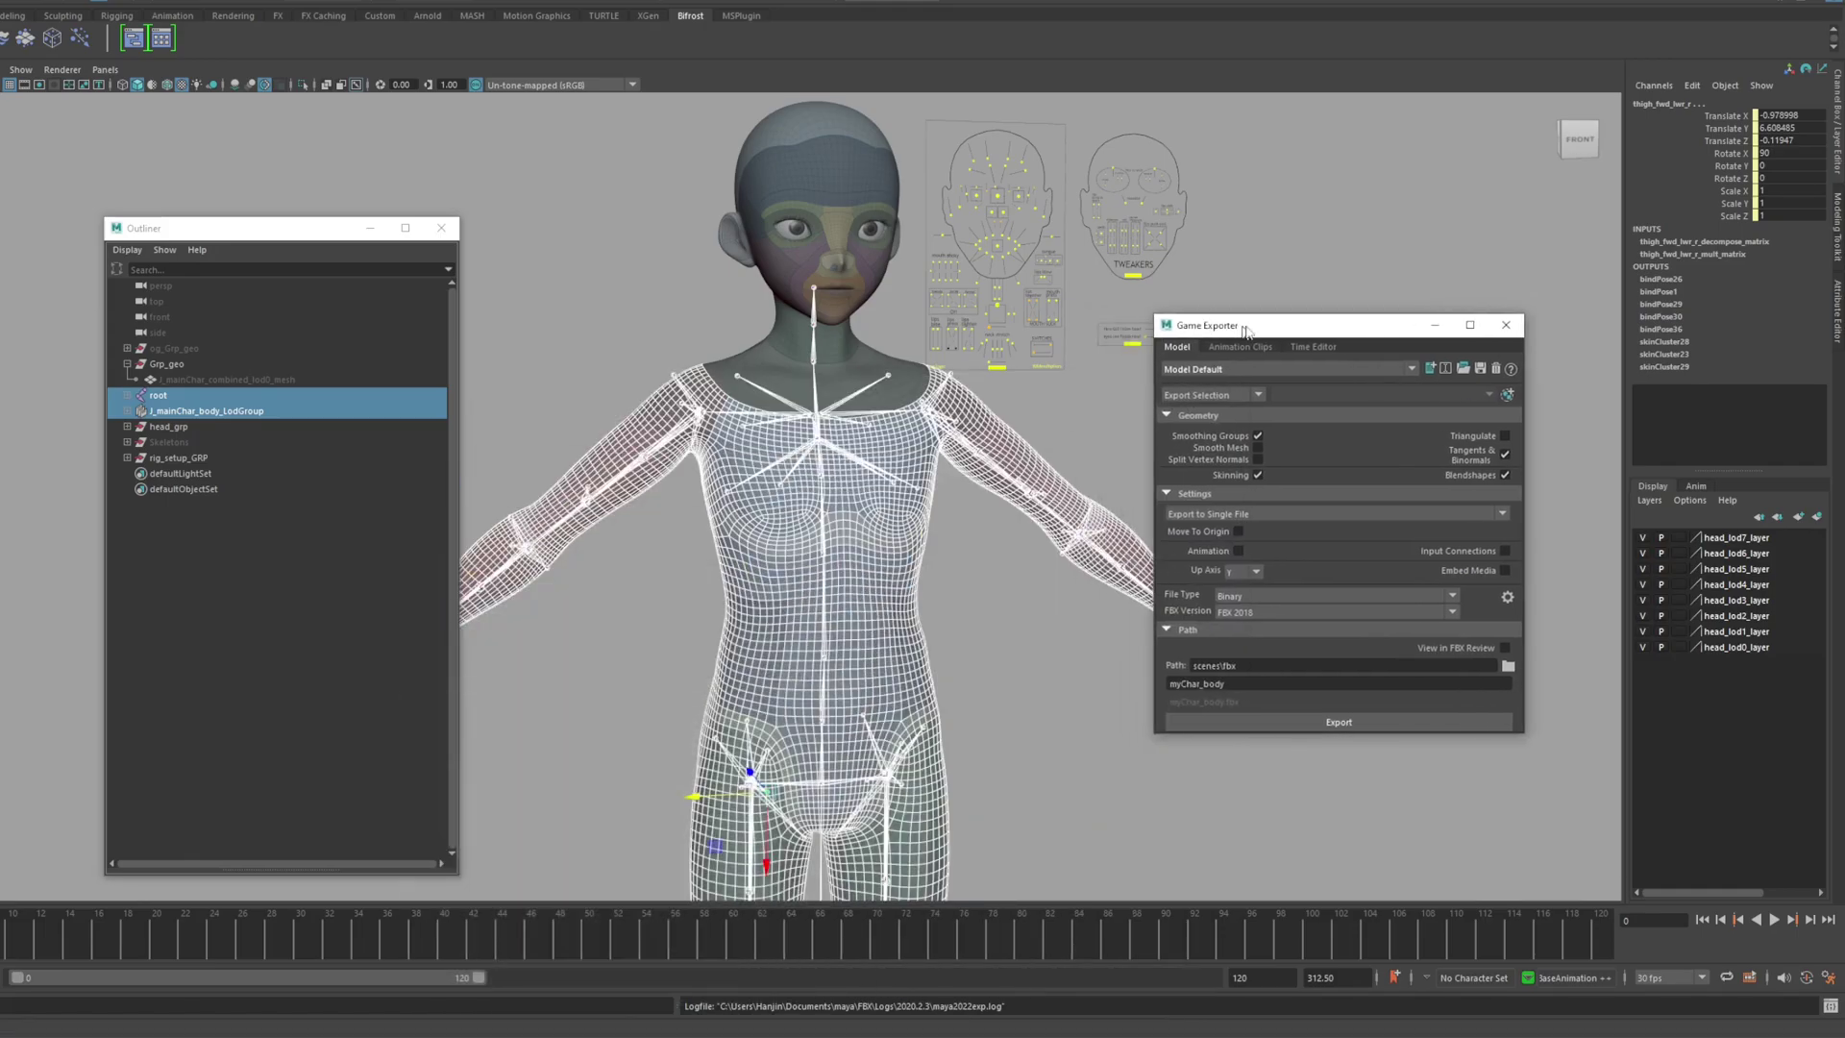
{"action": "left_click", "coordinate": [545, 313]}
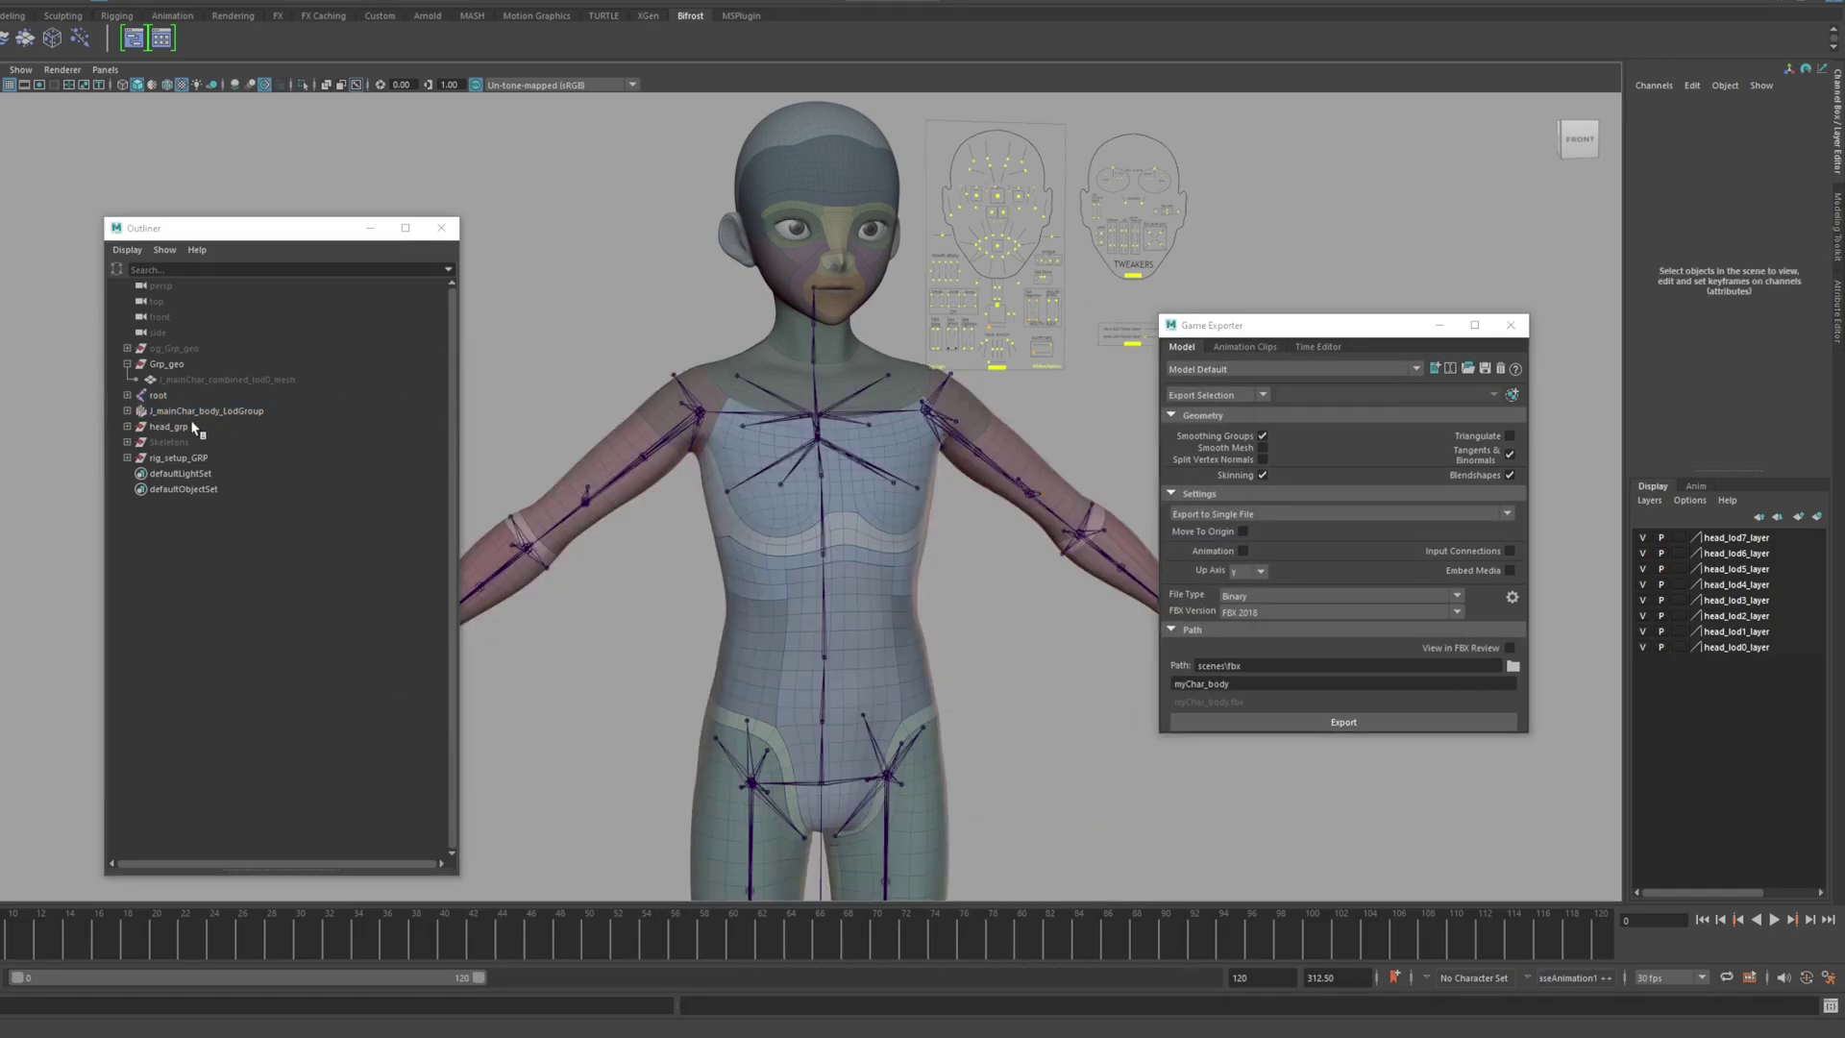
Expand head_grp in the Outliner, check J_mainChar_head_LodGroup, and show the group's hidden root joint
{"action": "left_click", "coordinate": [127, 364]}
{"action": "left_click", "coordinate": [127, 412]}
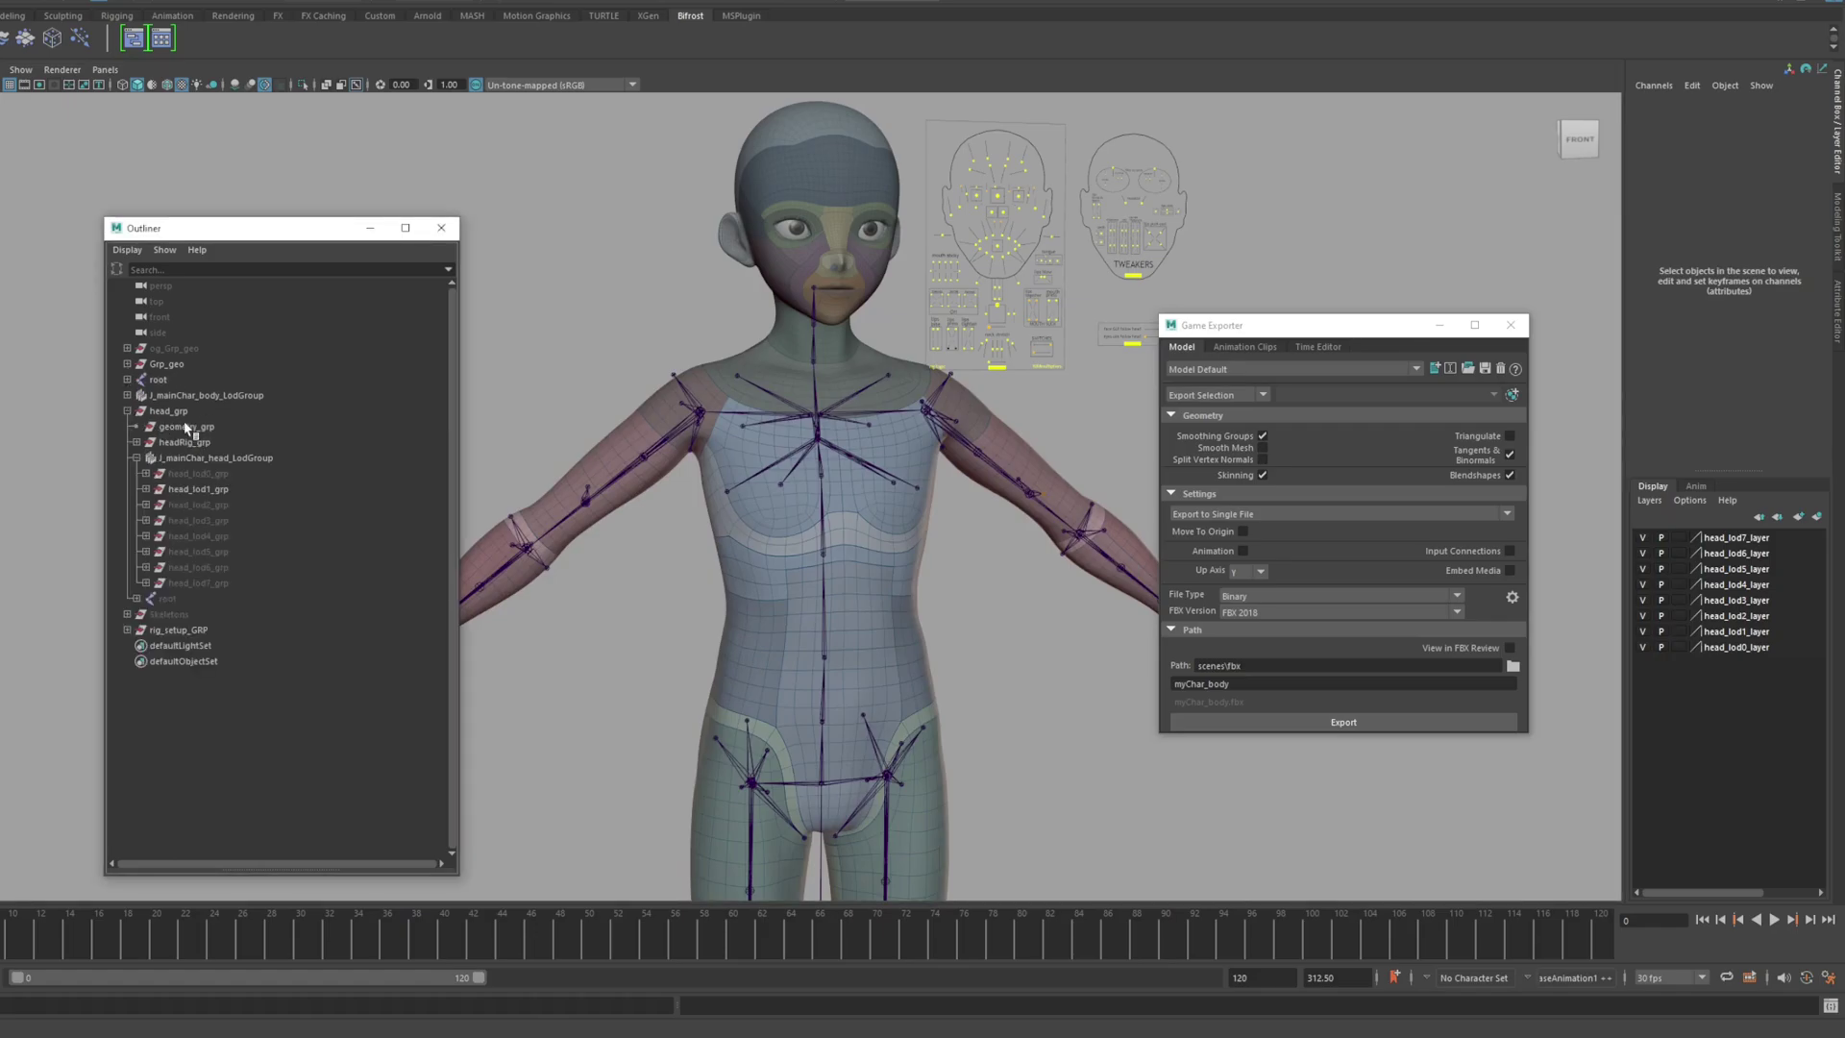
{"action": "left_click", "coordinate": [136, 458]}
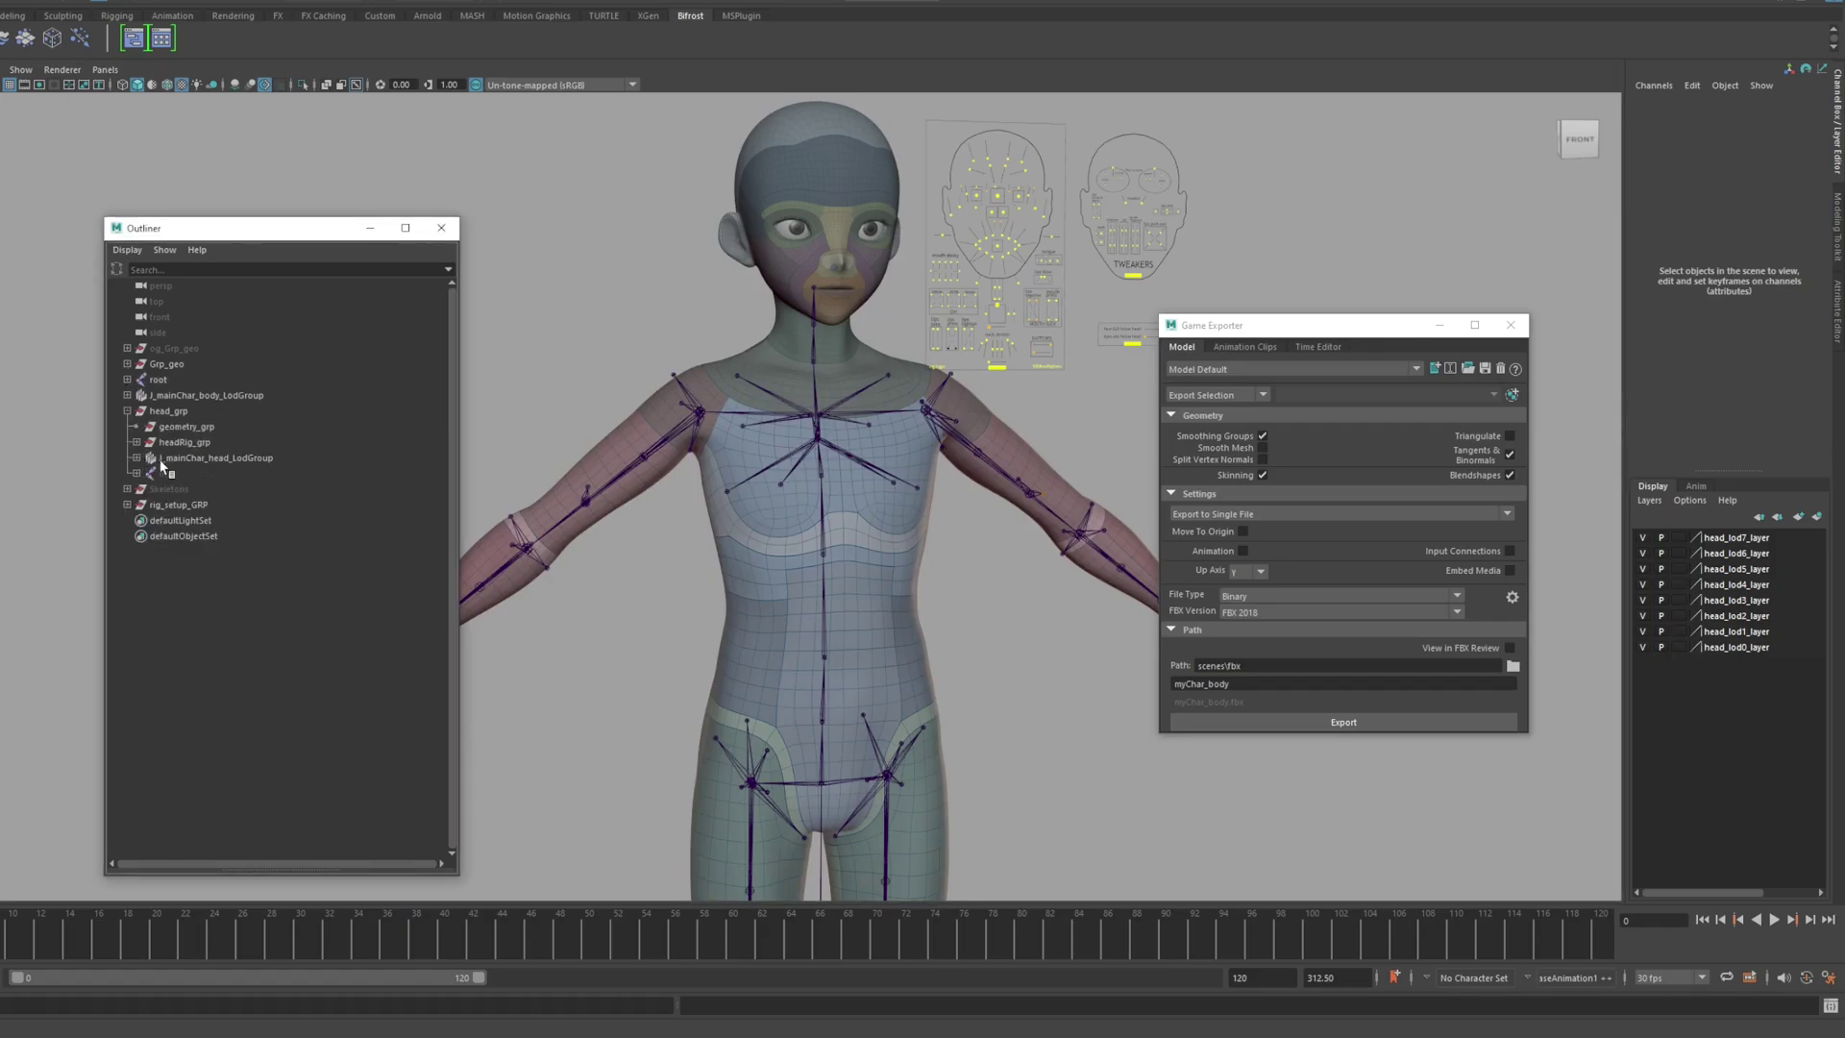
{"action": "left_click", "coordinate": [197, 458]}
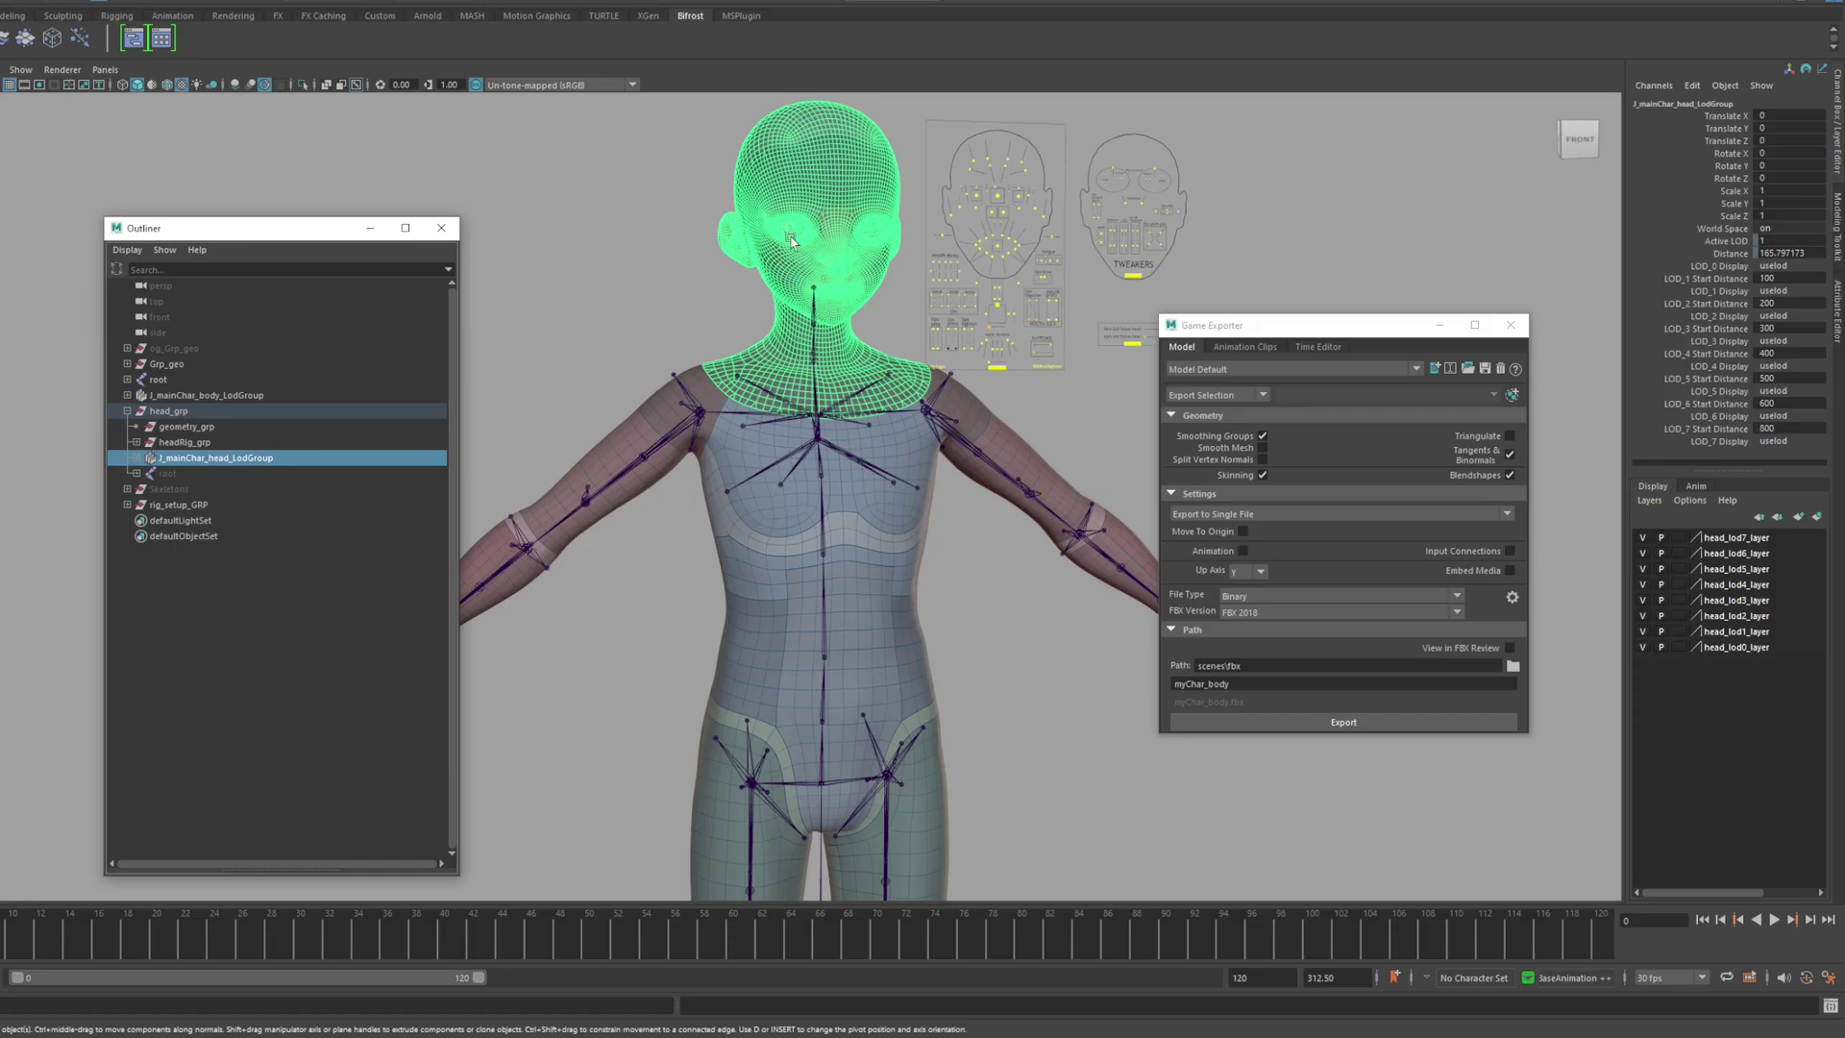
{"action": "left_click", "coordinate": [177, 475]}
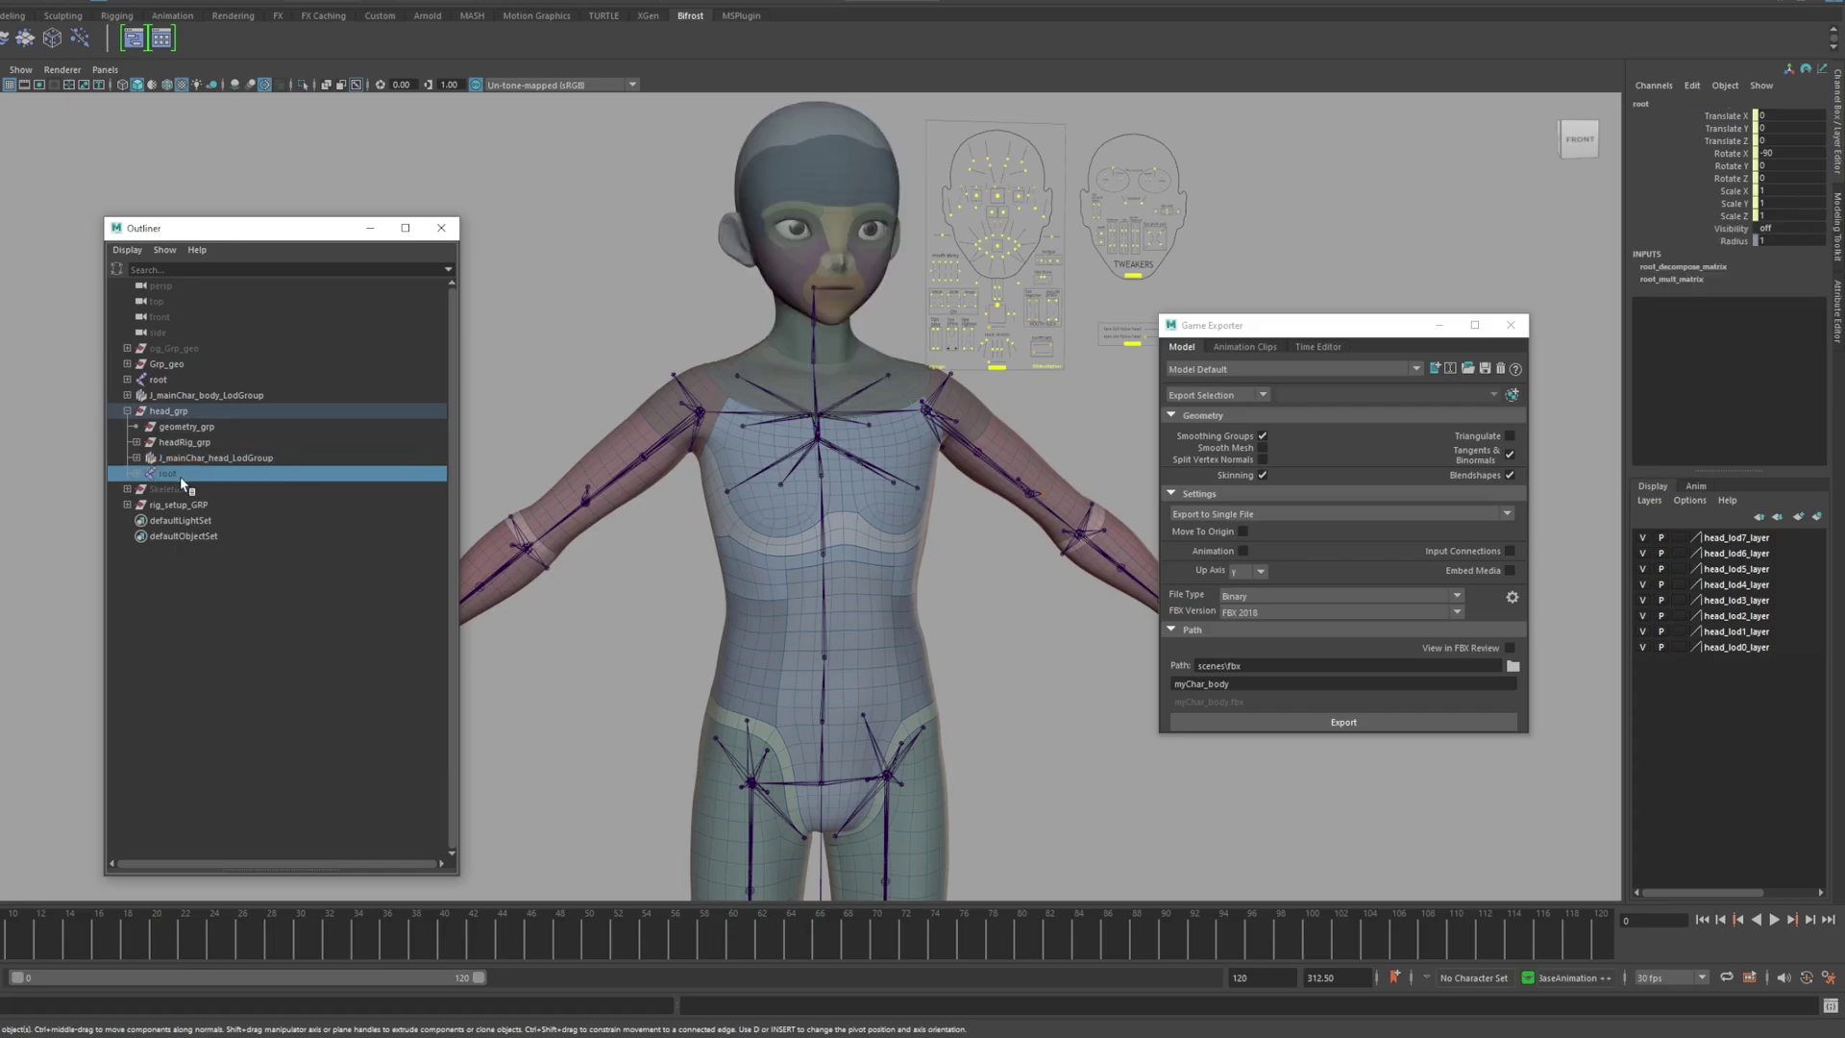
{"action": "key", "text": "shift+h"}
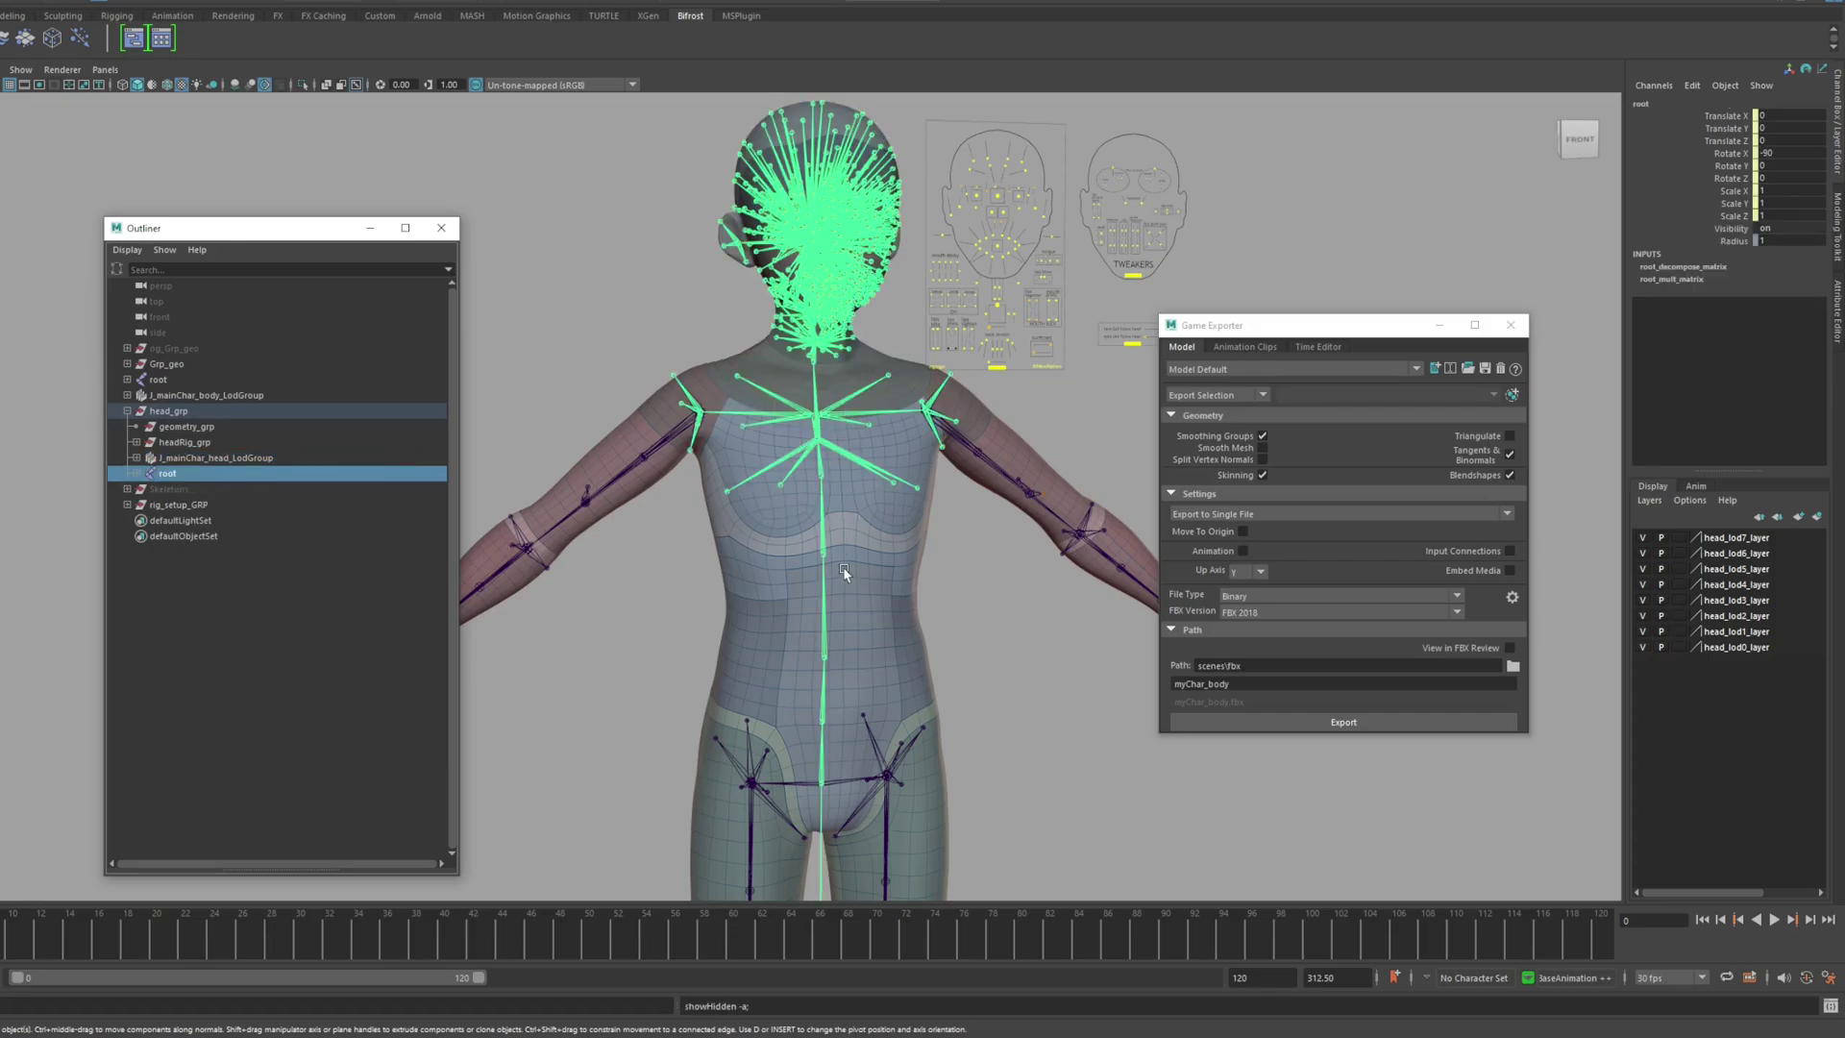
Try moving the head root joint out of head_grp beside the body root, and undo the reparenting
{"action": "left_click", "coordinate": [161, 382]}
{"action": "left_click", "coordinate": [181, 473]}
{"action": "left_click_drag", "start_coordinate": [165, 476], "coordinate": [176, 378]}
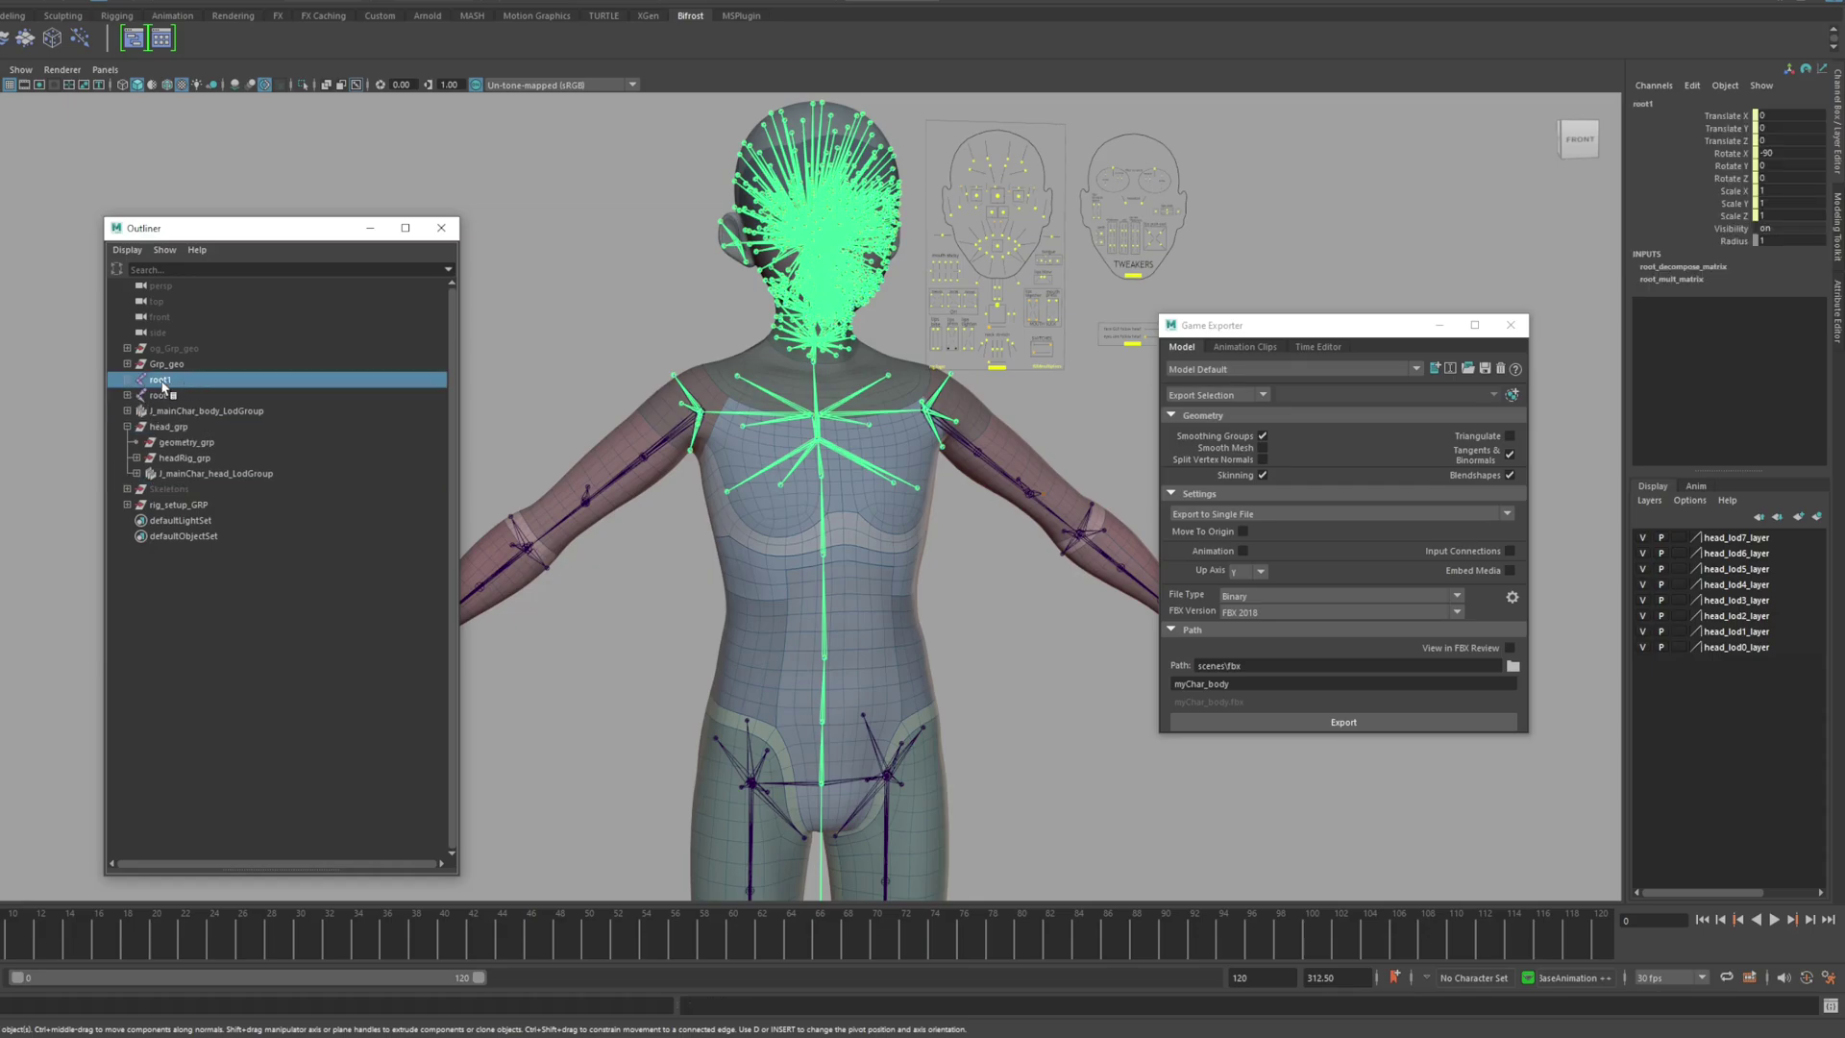
{"action": "left_click", "coordinate": [158, 396]}
{"action": "key", "text": "ctrl+z"}
{"action": "key", "text": "ctrl+z"}
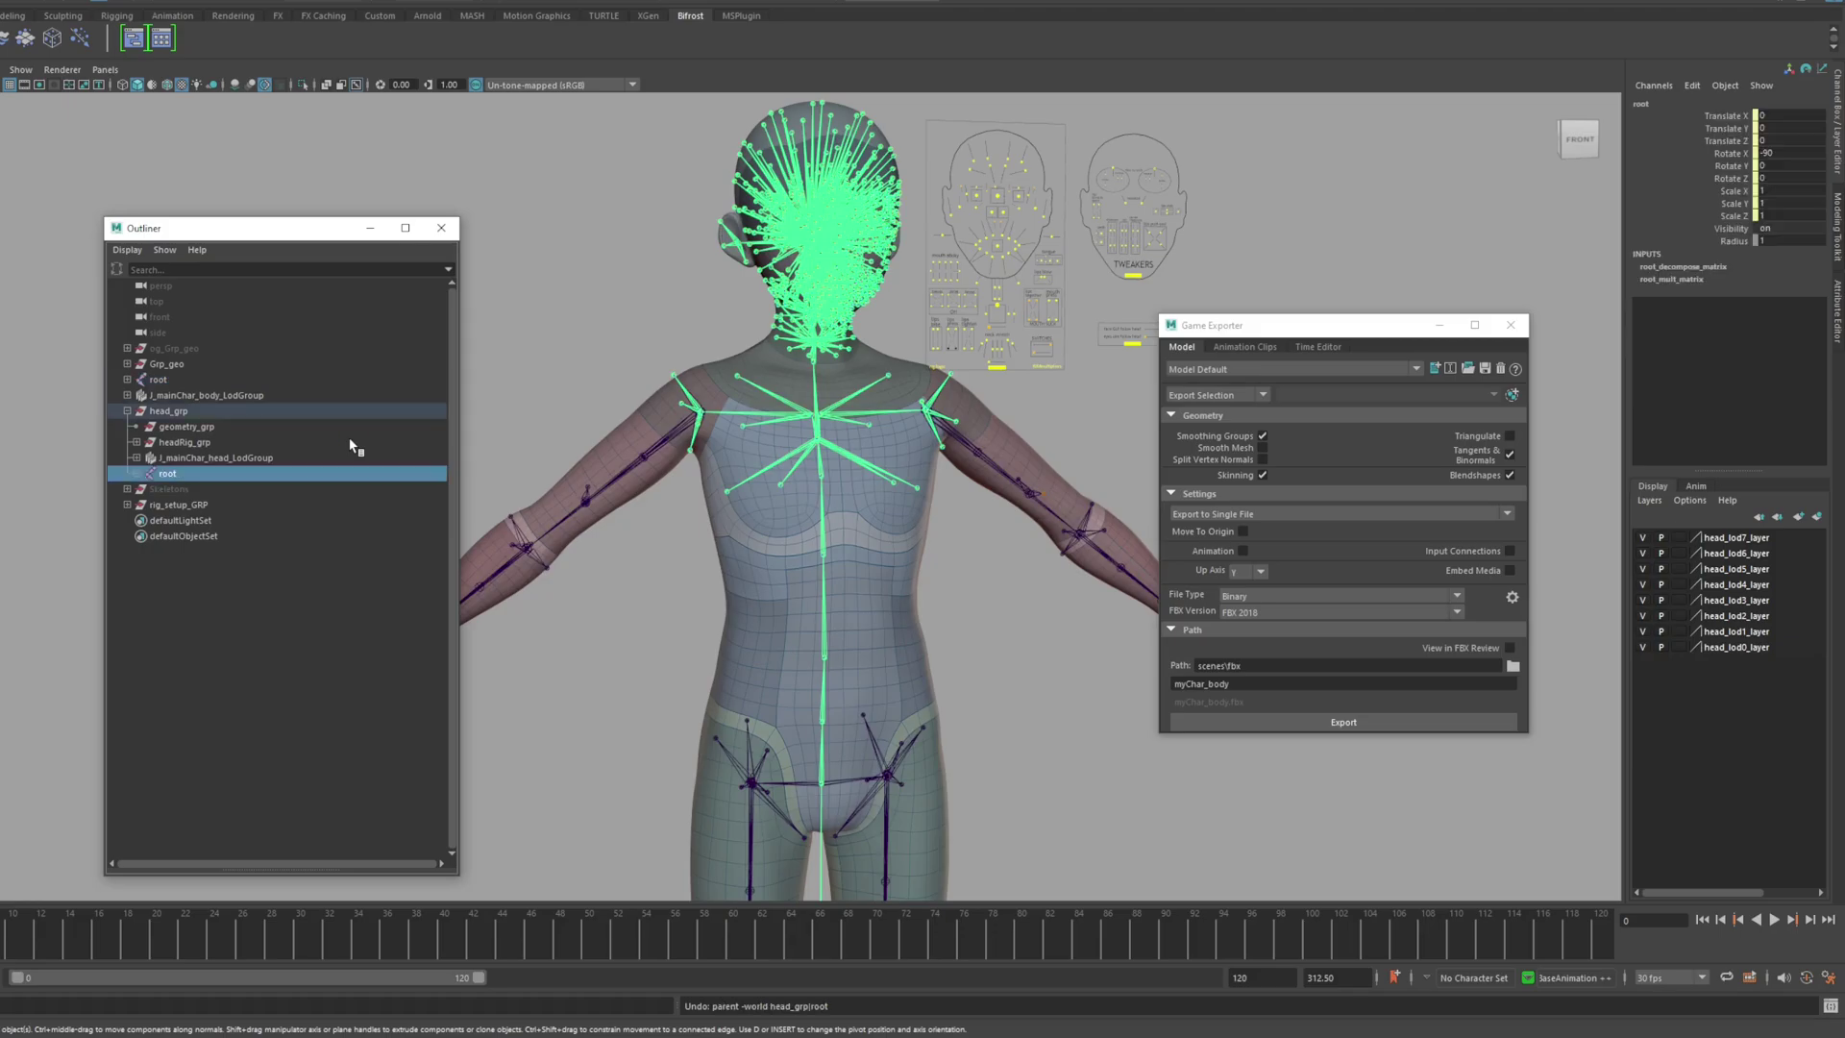
Group the top-level body root joint and hide the new group
{"action": "left_click", "coordinate": [159, 381]}
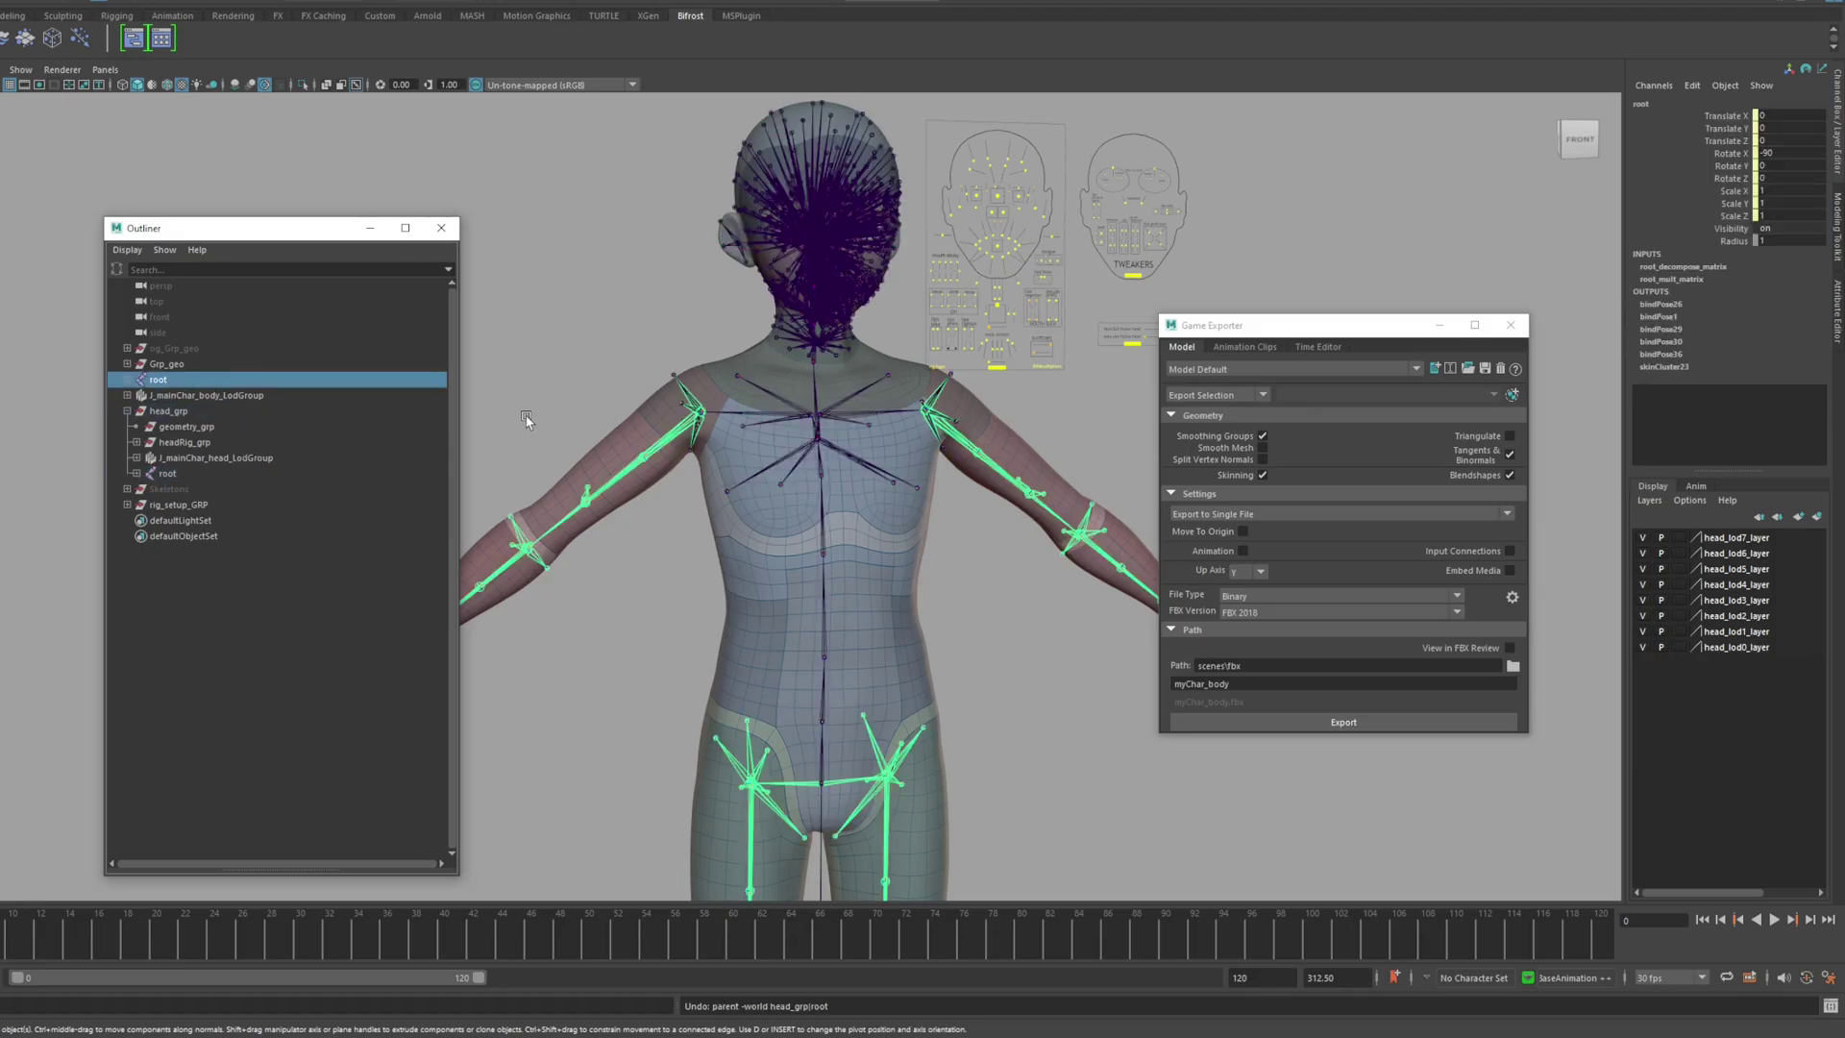
{"action": "key", "text": "ctrl+g"}
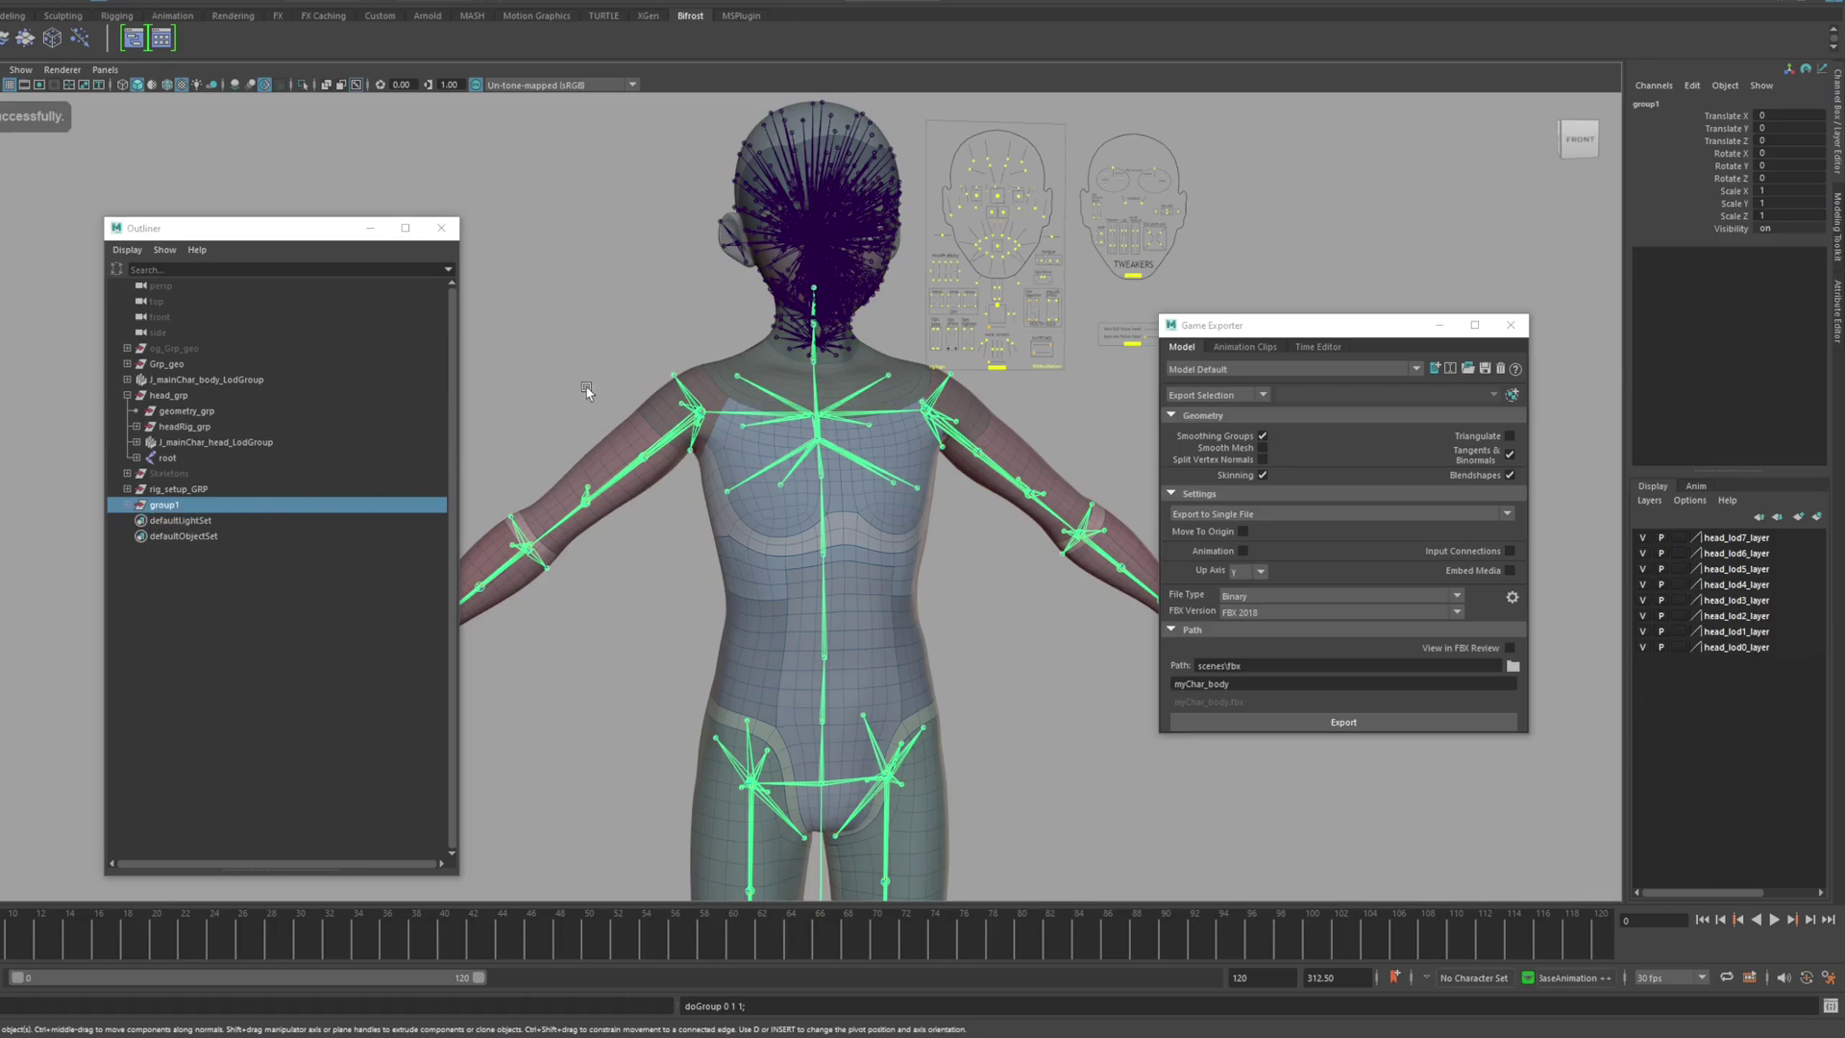
{"action": "key", "text": "ctrl+h"}
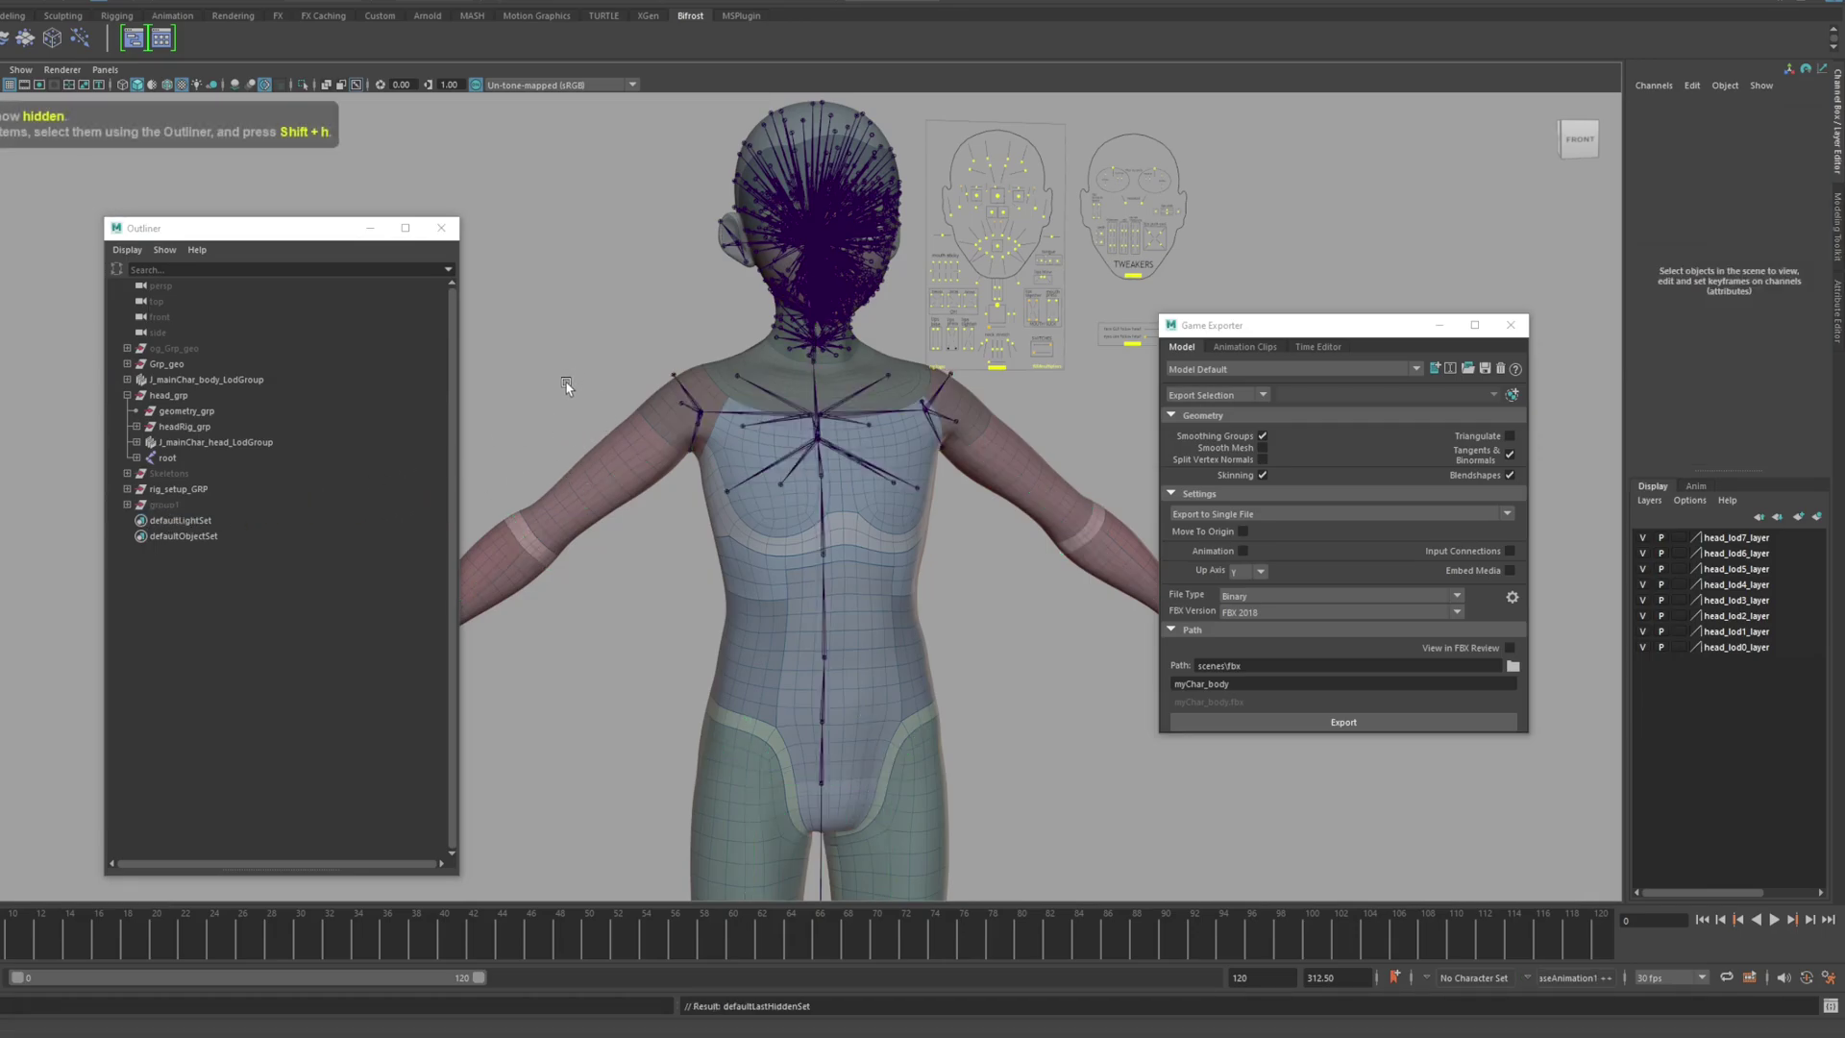
Move J_mainChar_head_LodGroup and the head root joint together out of head_grp to the top level of the Outliner
{"action": "left_click", "coordinate": [169, 458]}
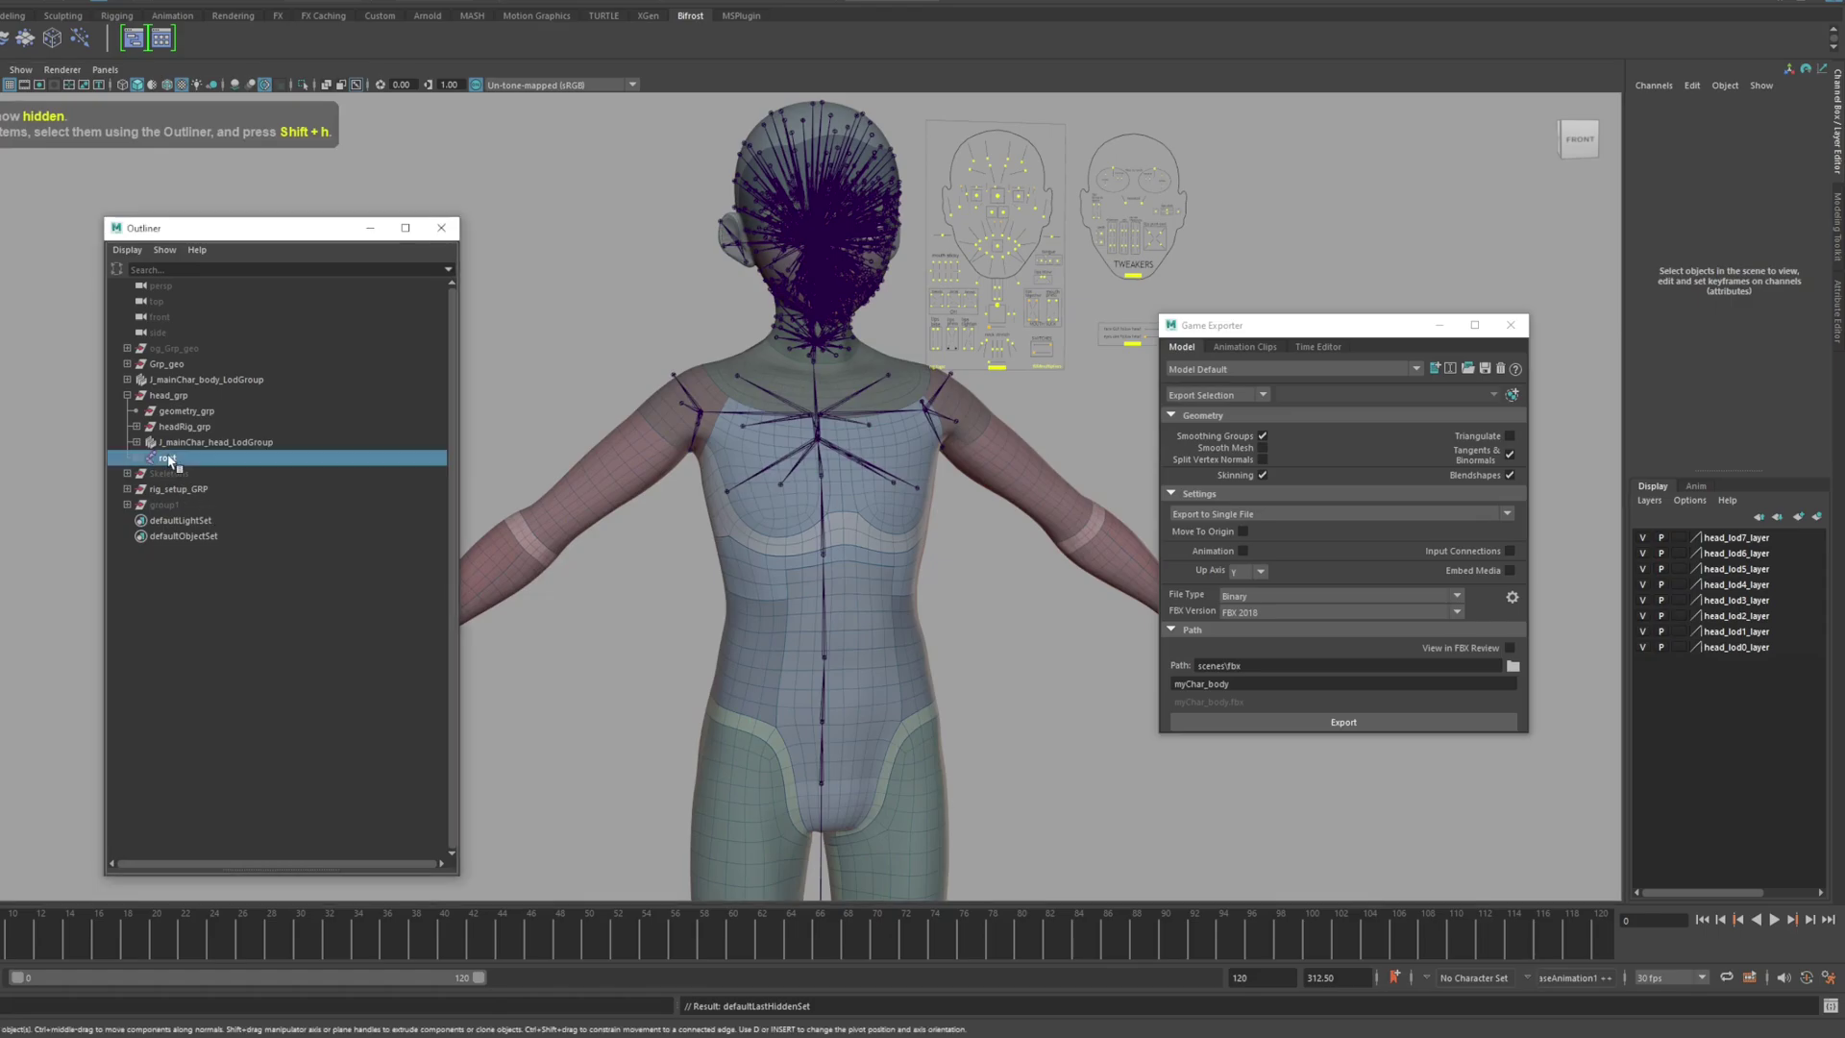
{"action": "left_click", "coordinate": [238, 443], "text": "ctrl"}
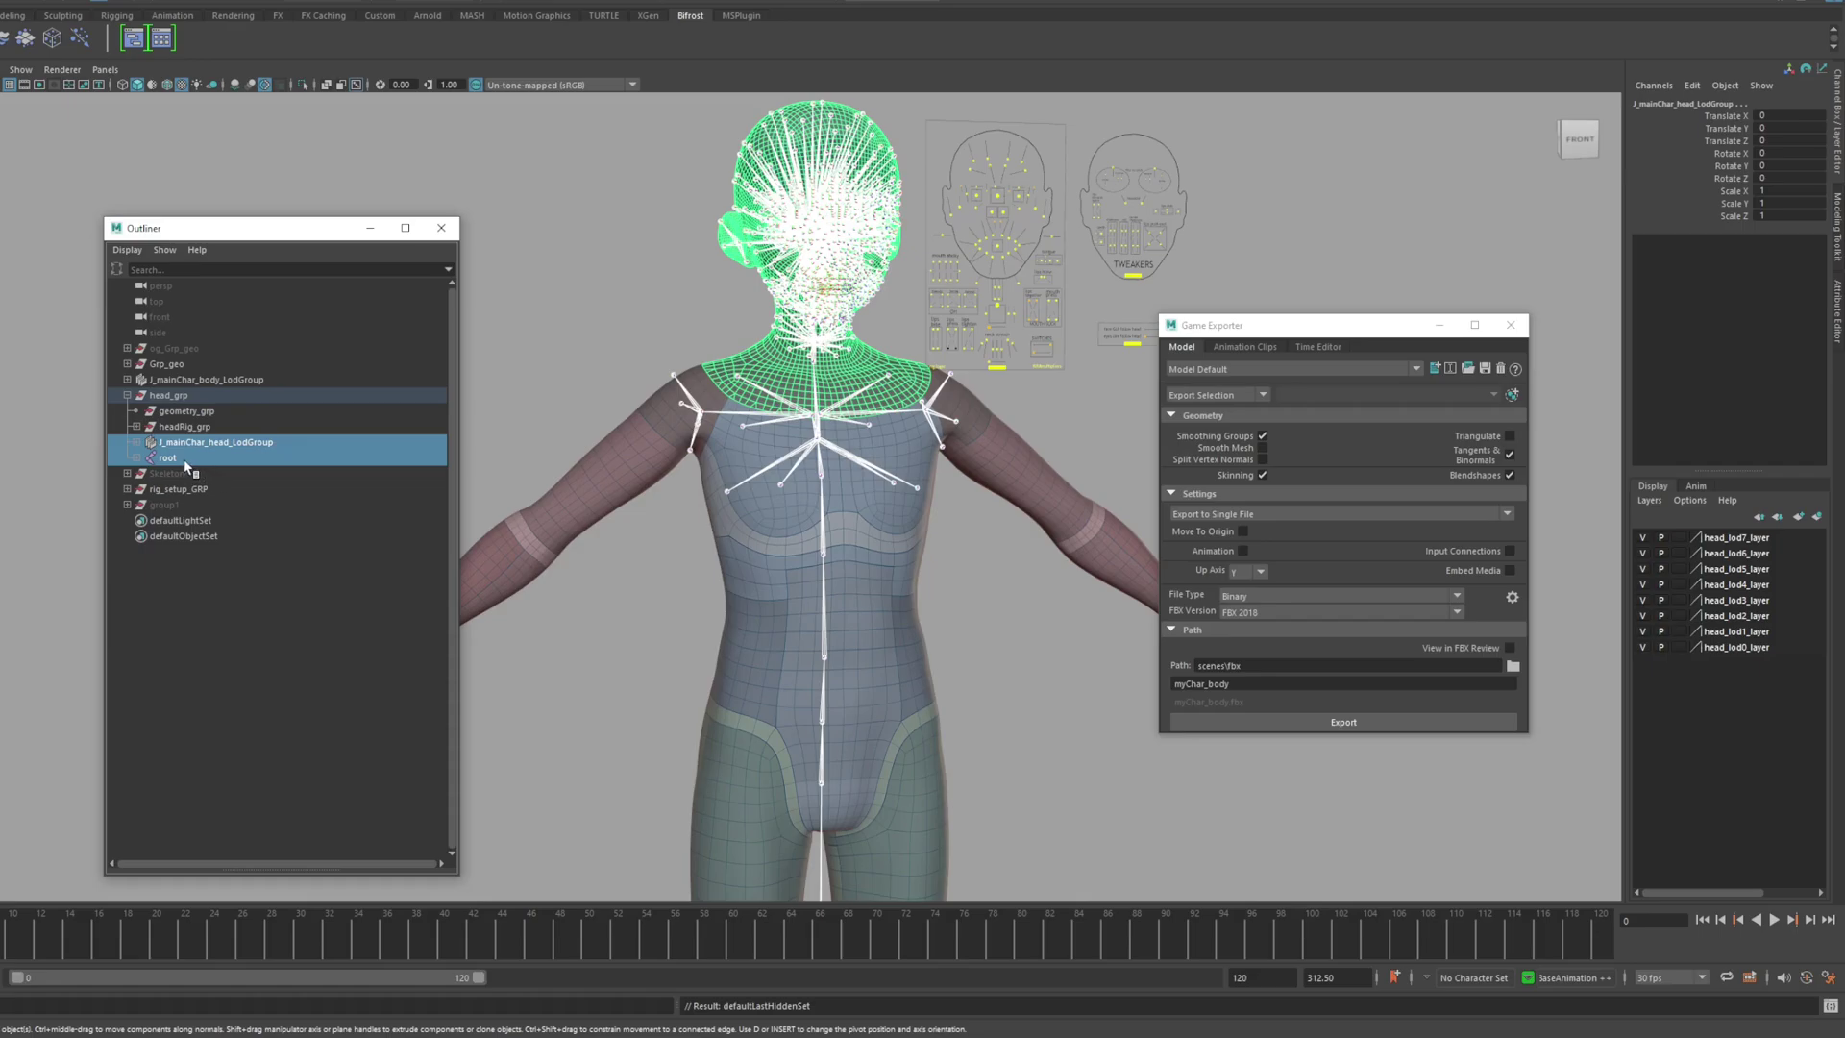
{"action": "left_click_drag", "start_coordinate": [171, 465], "coordinate": [157, 517]}
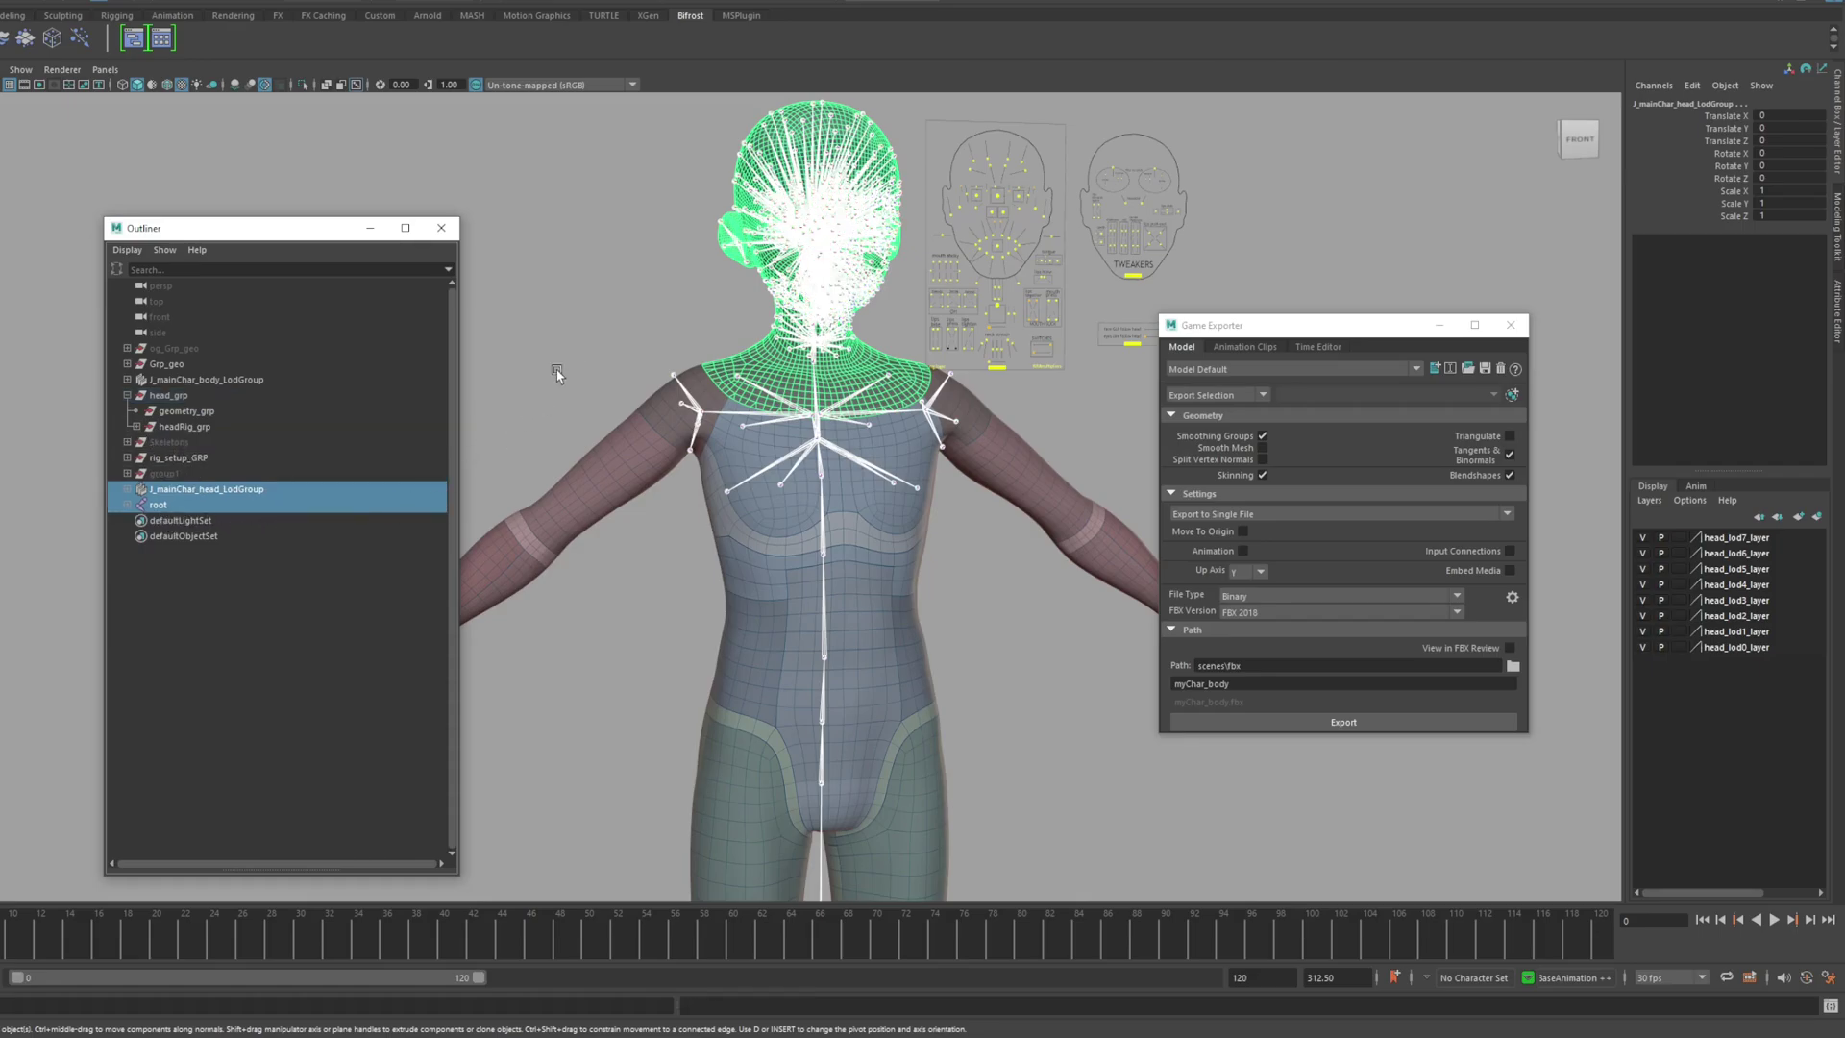
Extend the selection to the full hierarchies of J_mainChar_head_LodGroup and root, and check the selected children in the Outliner
{"action": "left_click", "coordinate": [4, 1]}
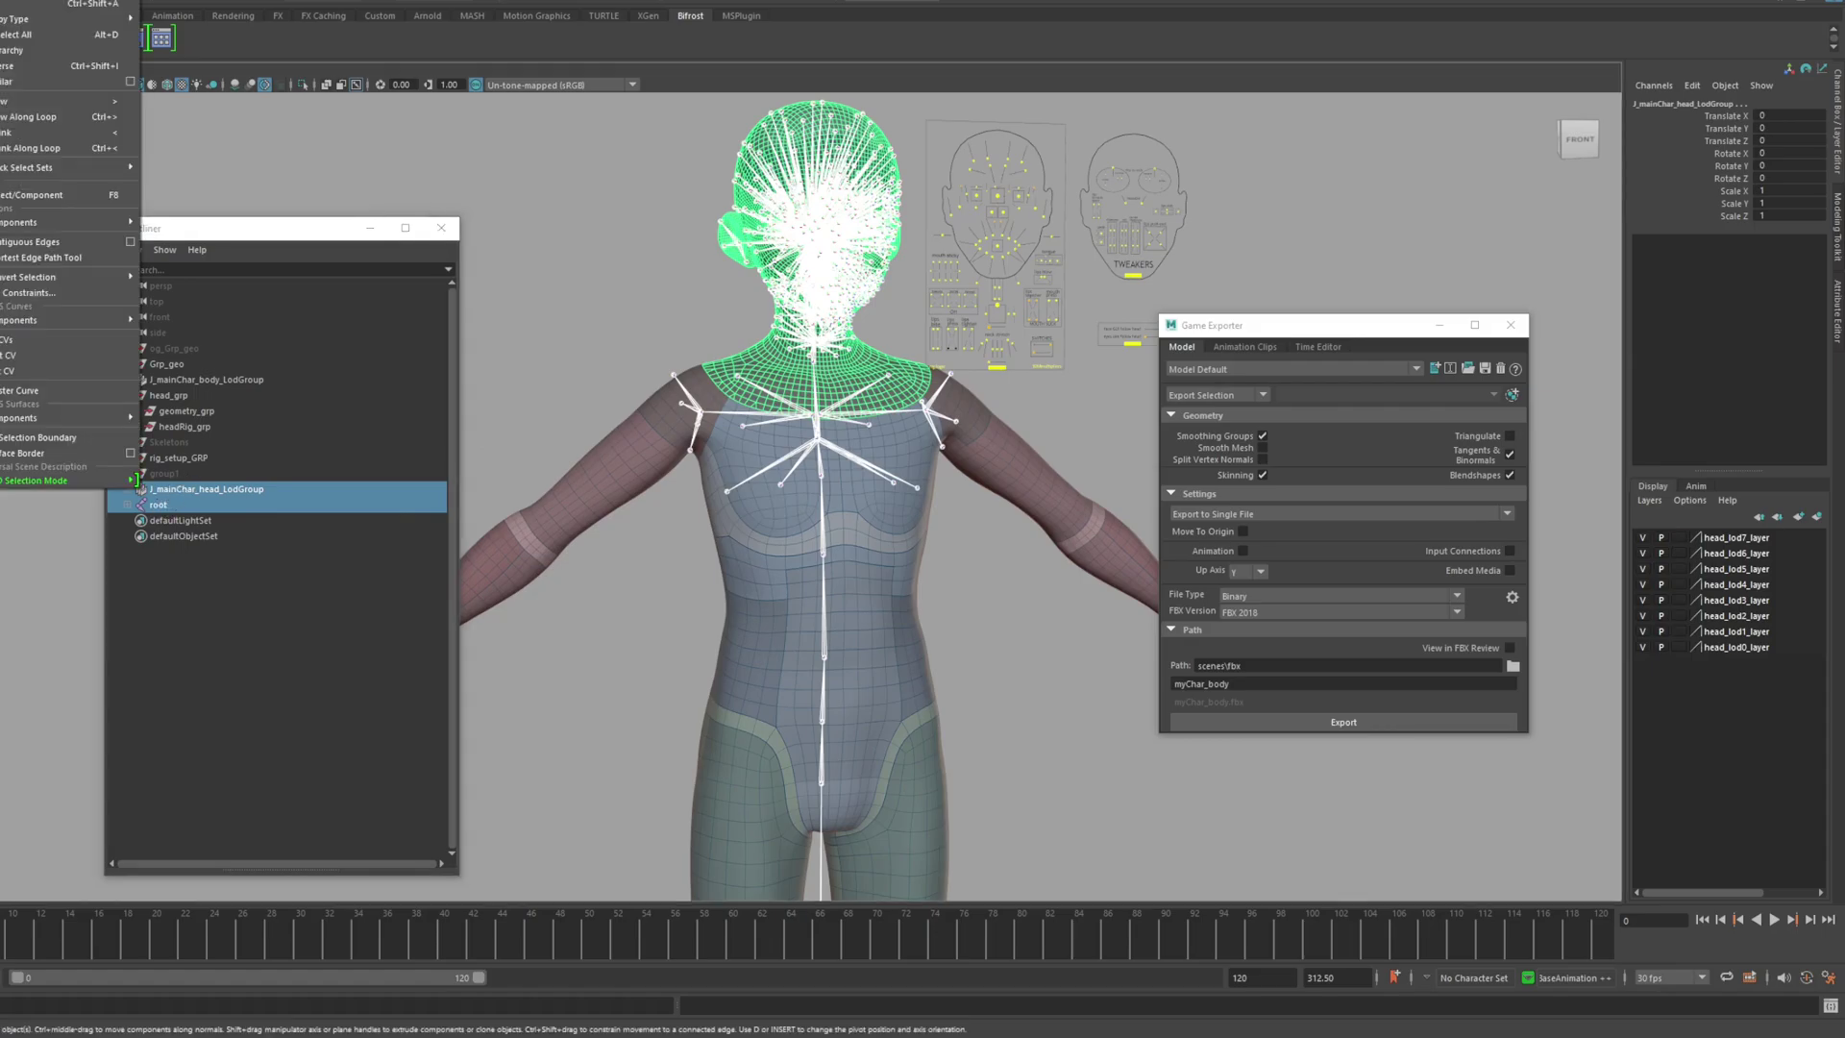
{"action": "left_click", "coordinate": [16, 51]}
{"action": "left_click", "coordinate": [127, 489]}
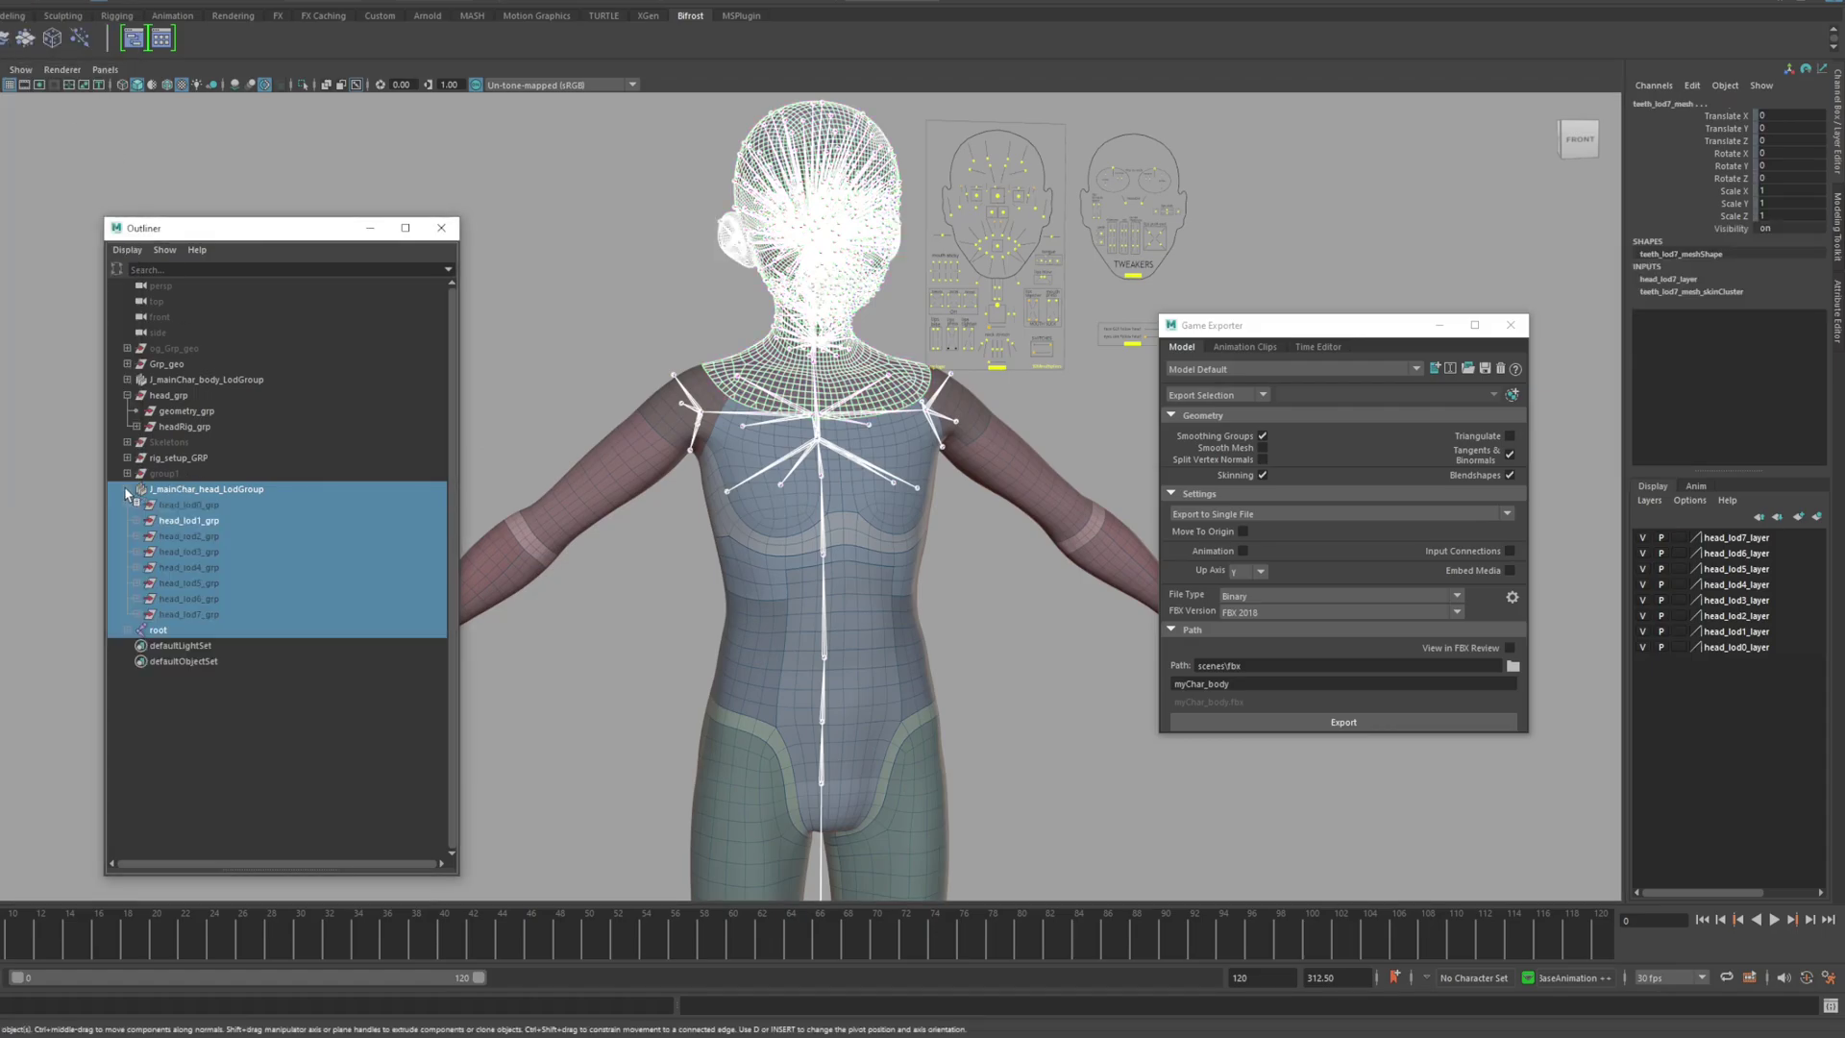
{"action": "left_click", "coordinate": [127, 489]}
{"action": "left_click", "coordinate": [127, 505]}
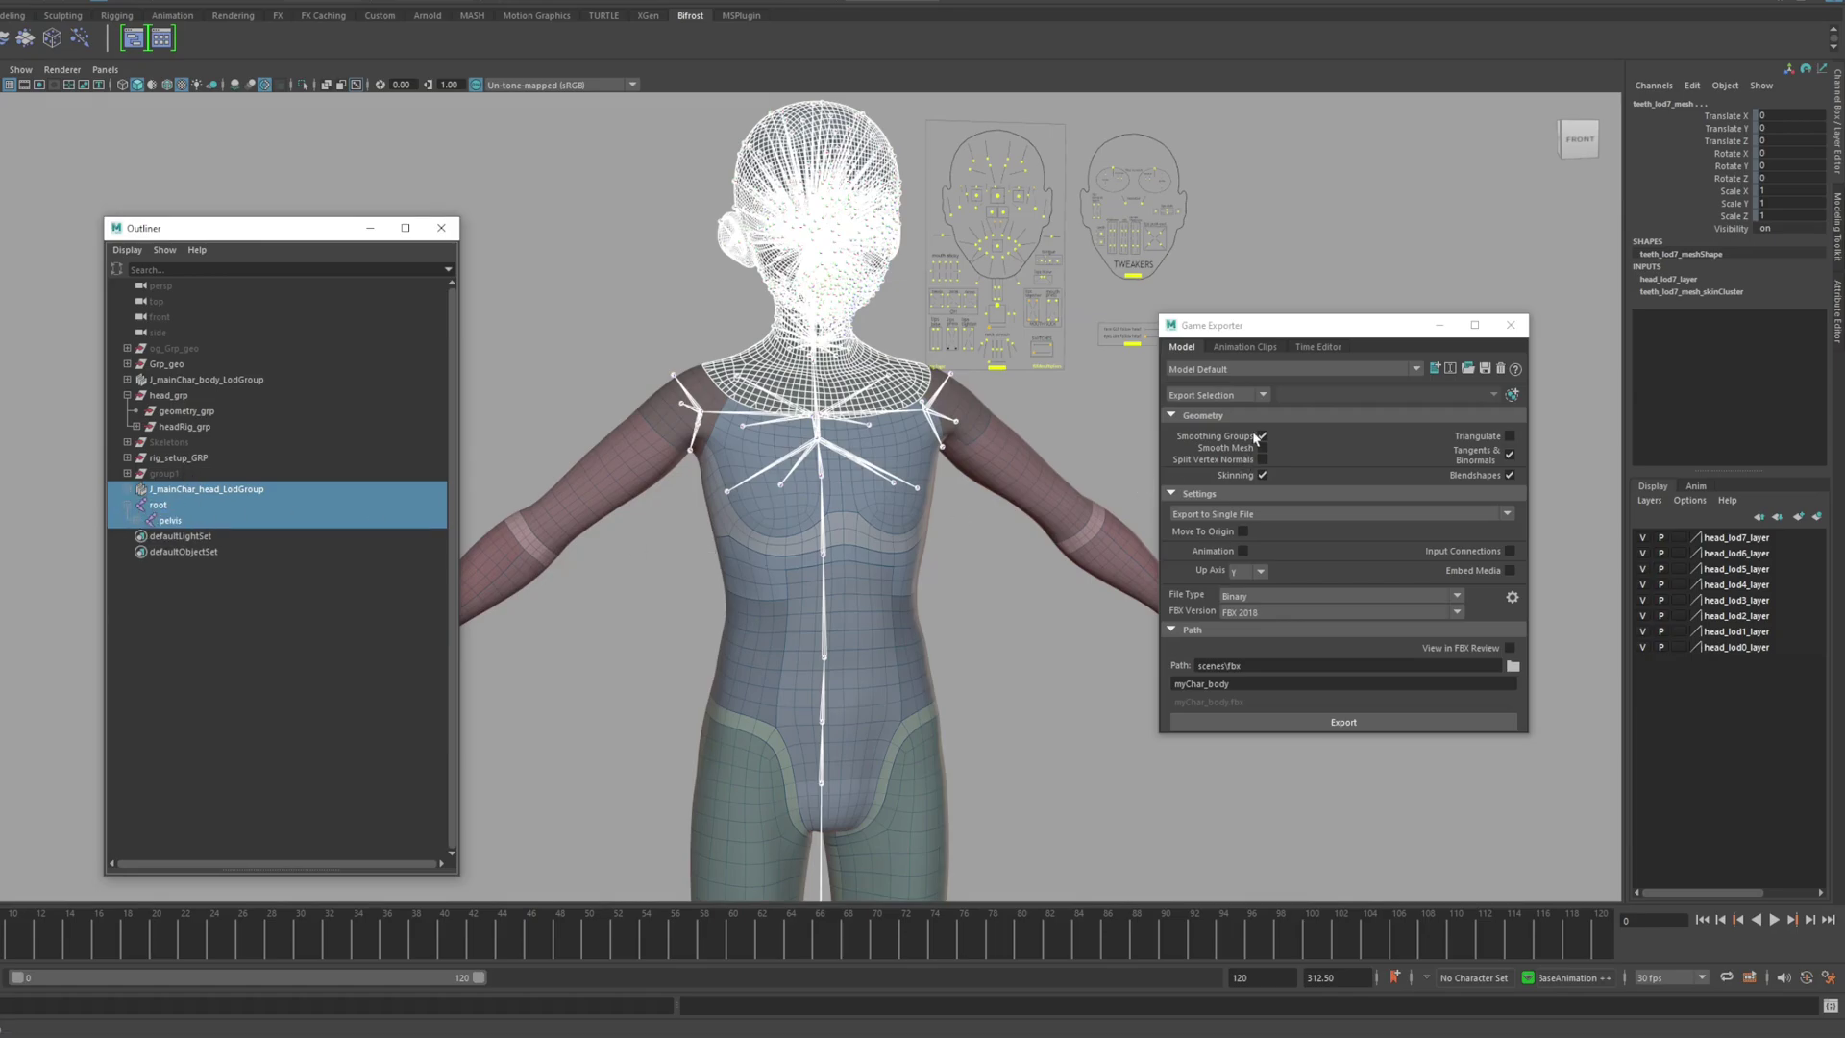
Name the export file myChar_head and export the selected head and skeleton as FBX
{"action": "double_click", "coordinate": [1261, 687]}
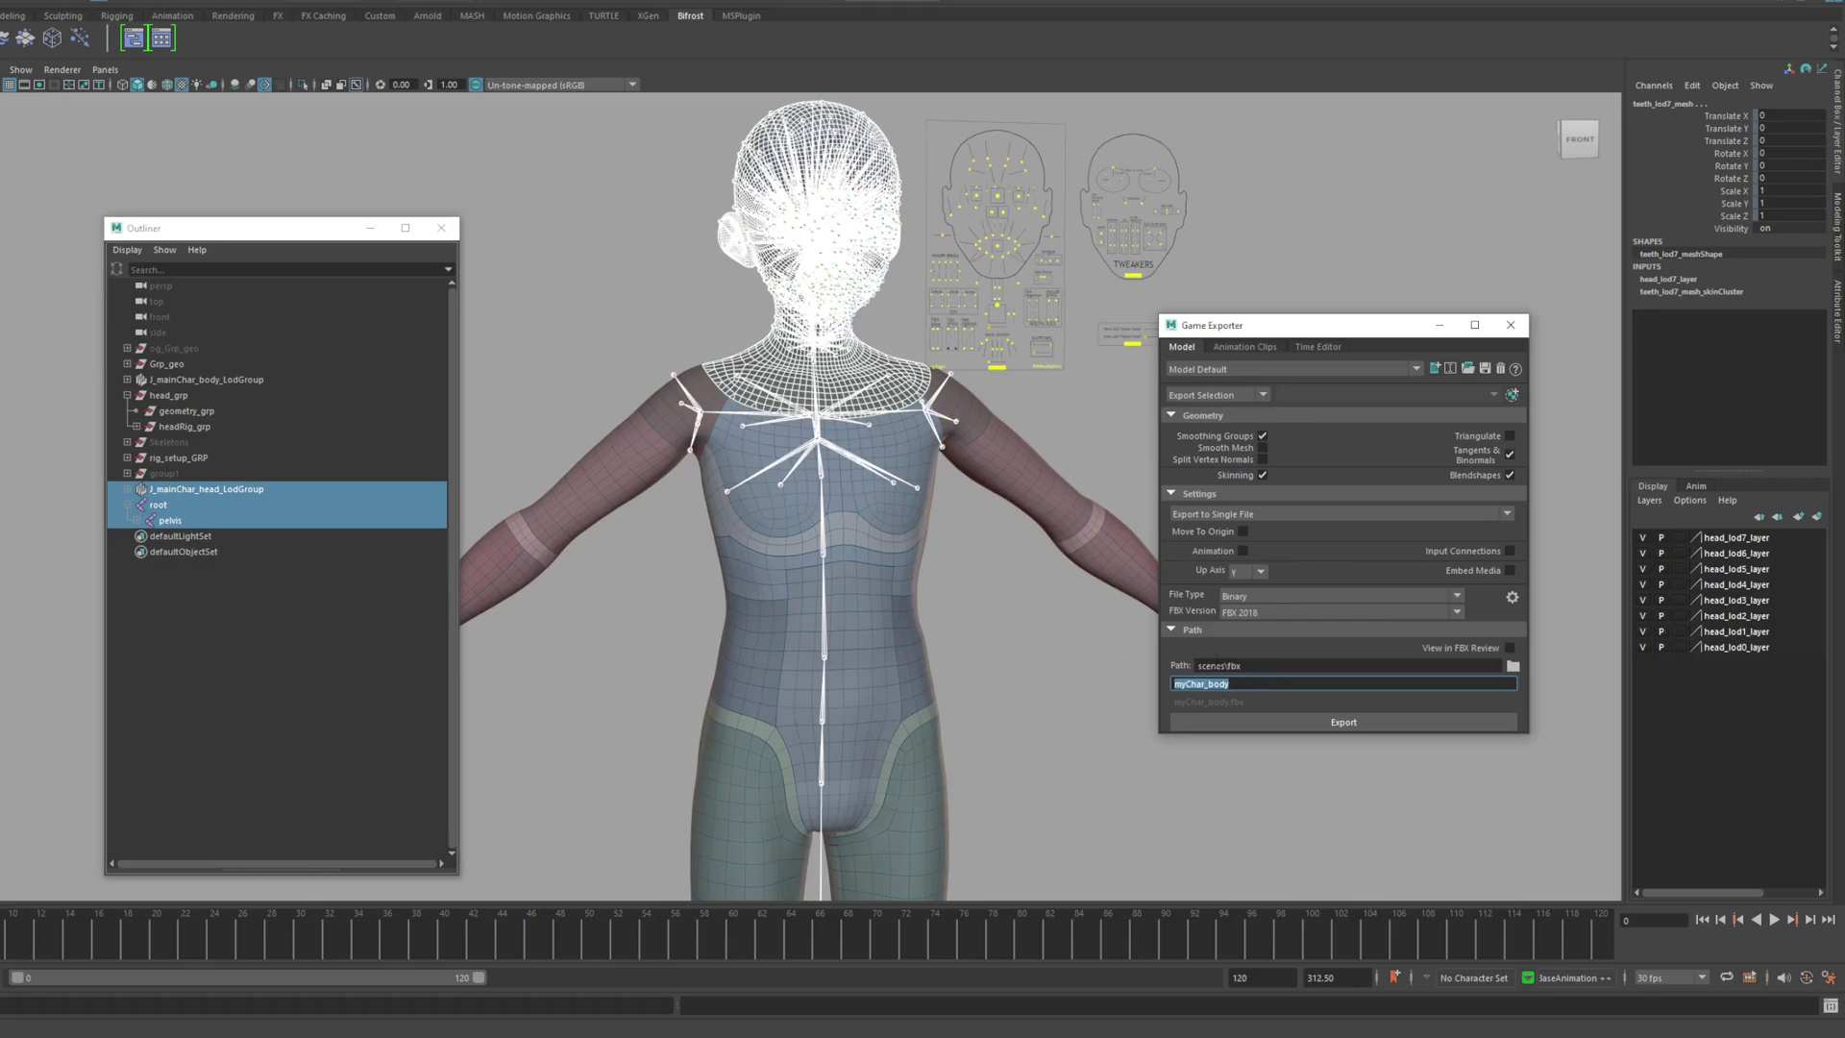
{"action": "left_click", "coordinate": [1268, 681]}
{"action": "type", "text": "head"}
{"action": "key", "text": "Return"}
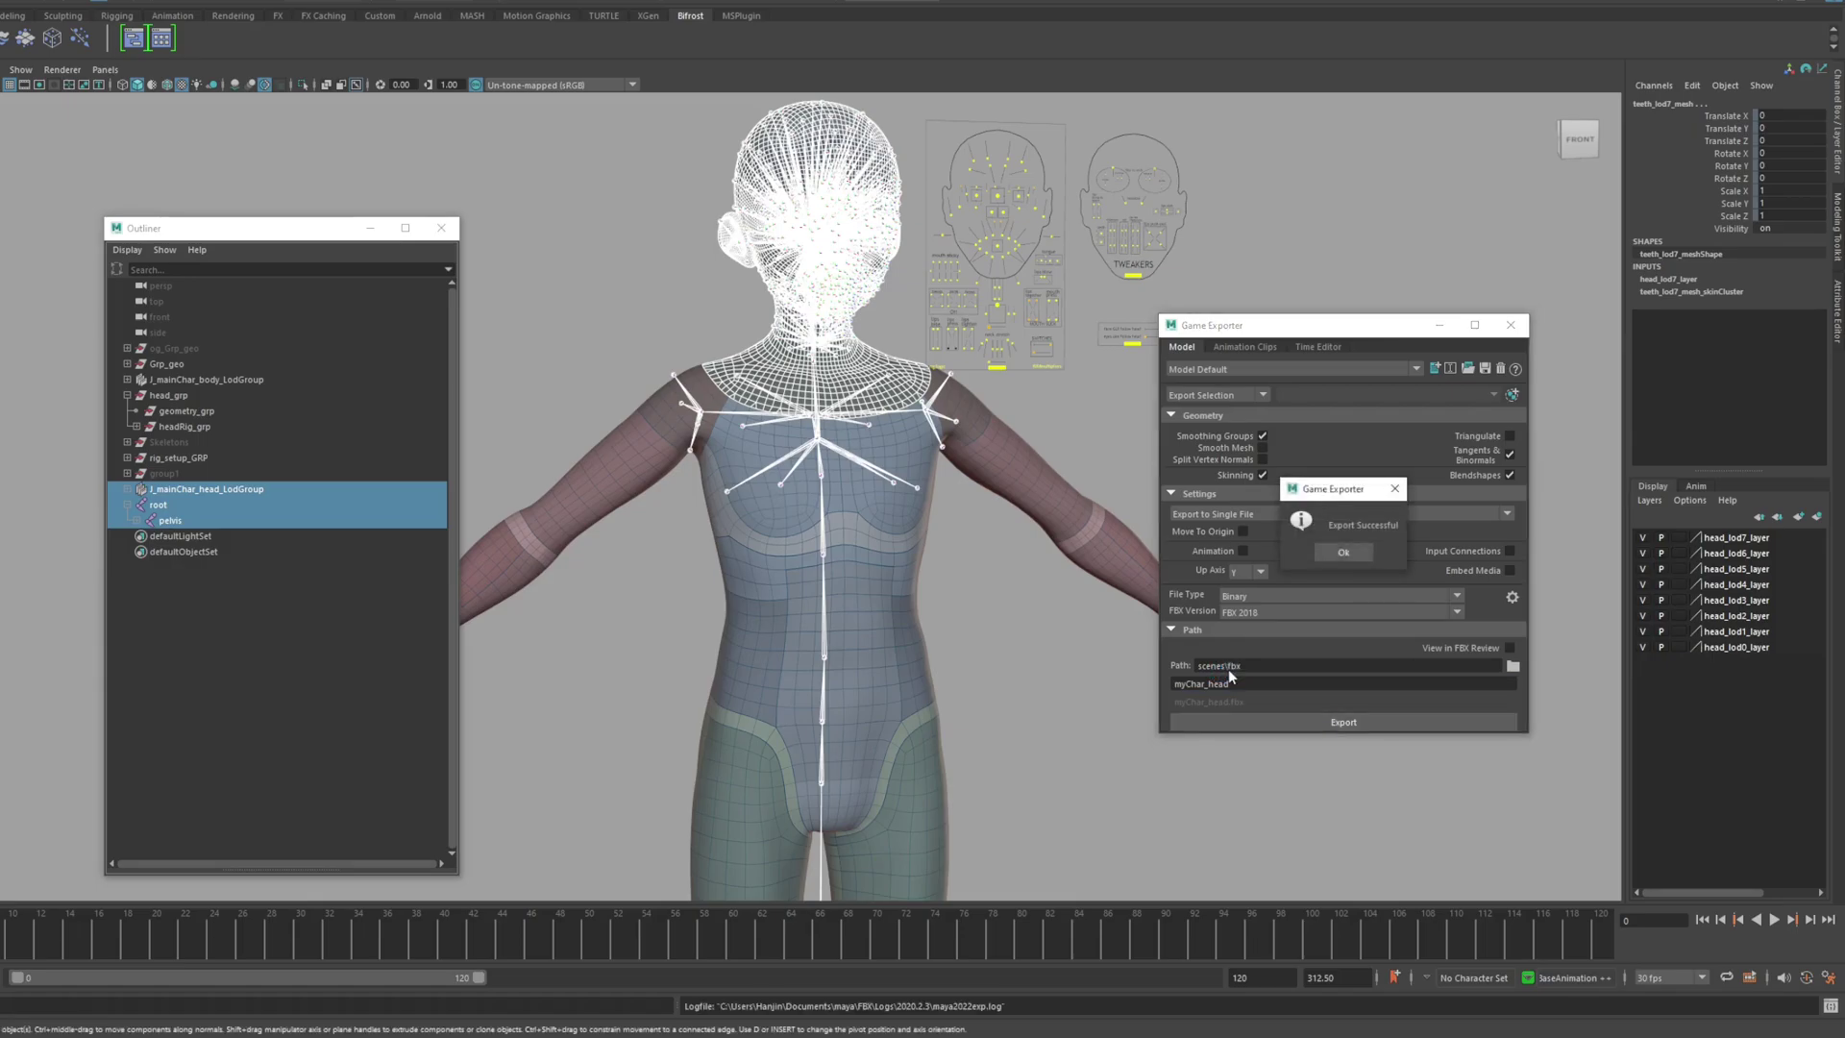
{"action": "left_click", "coordinate": [1345, 554]}
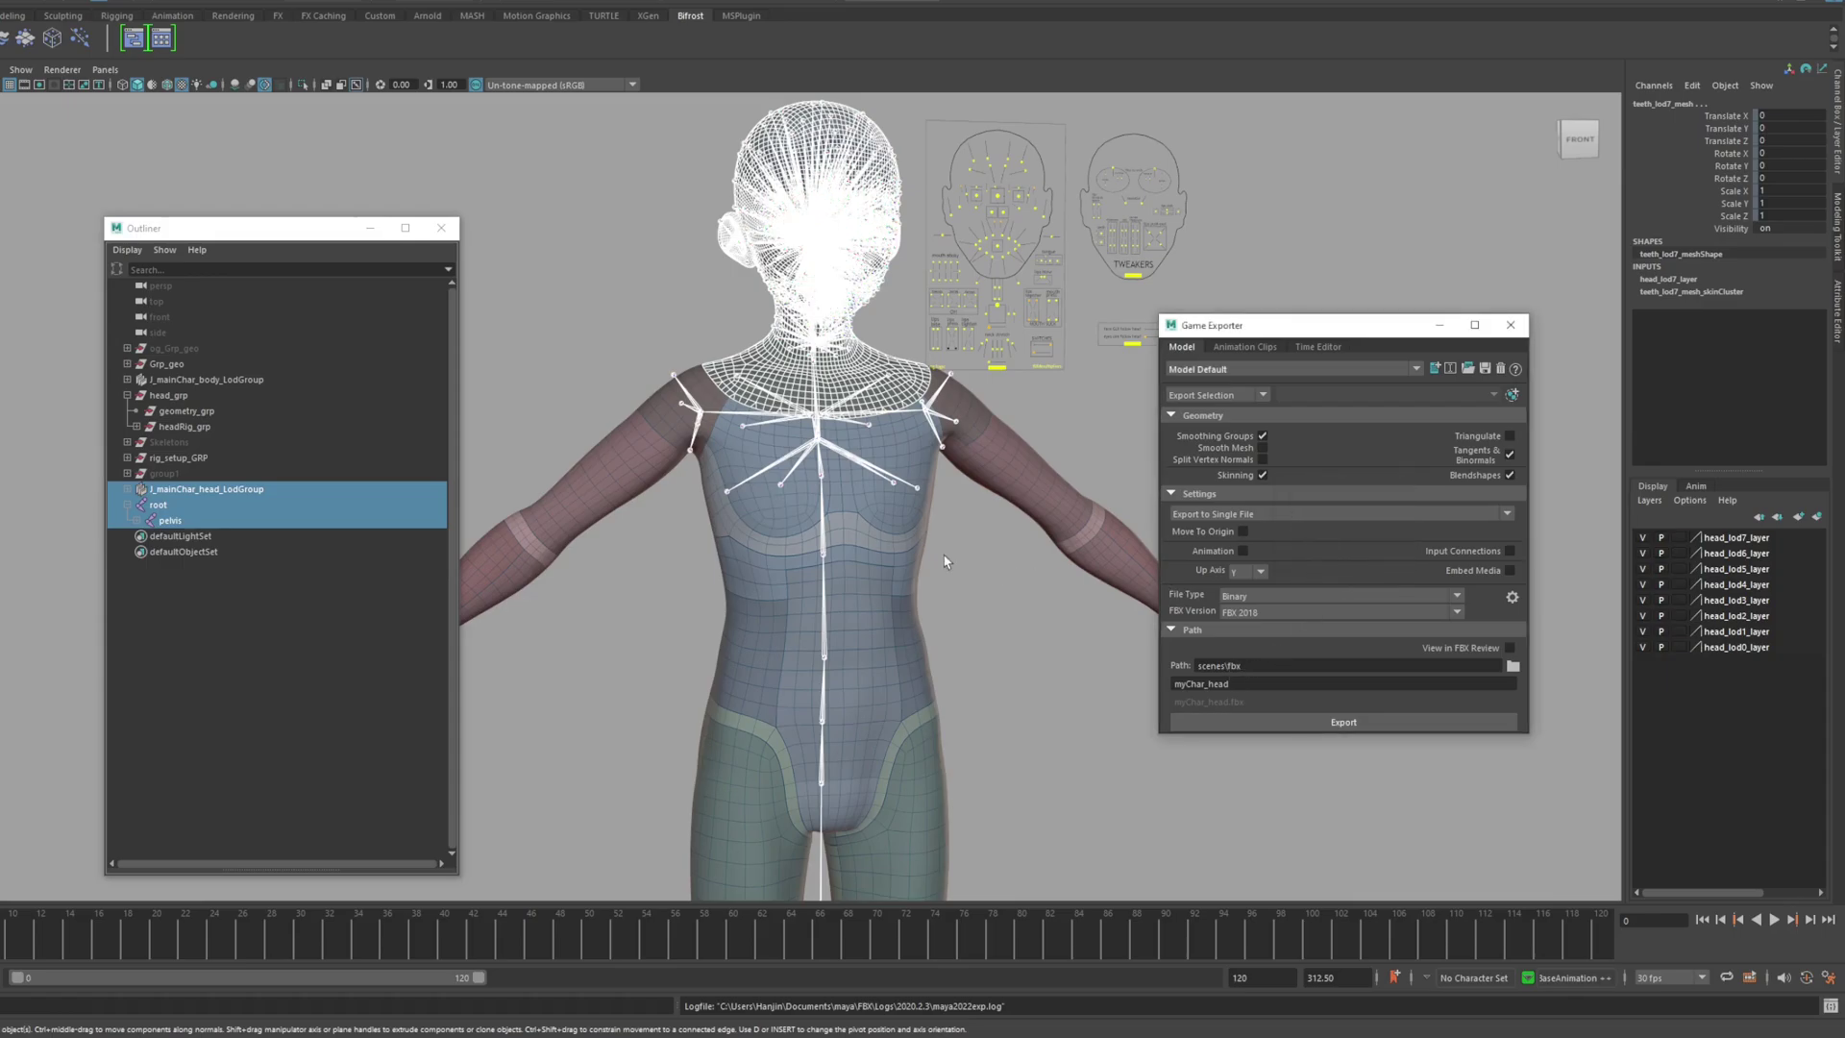
Clear the selection and check the fbx folder in File Explorer for the exported head file
{"action": "left_click", "coordinate": [1035, 444]}
{"action": "left_click", "coordinate": [318, 1000]}
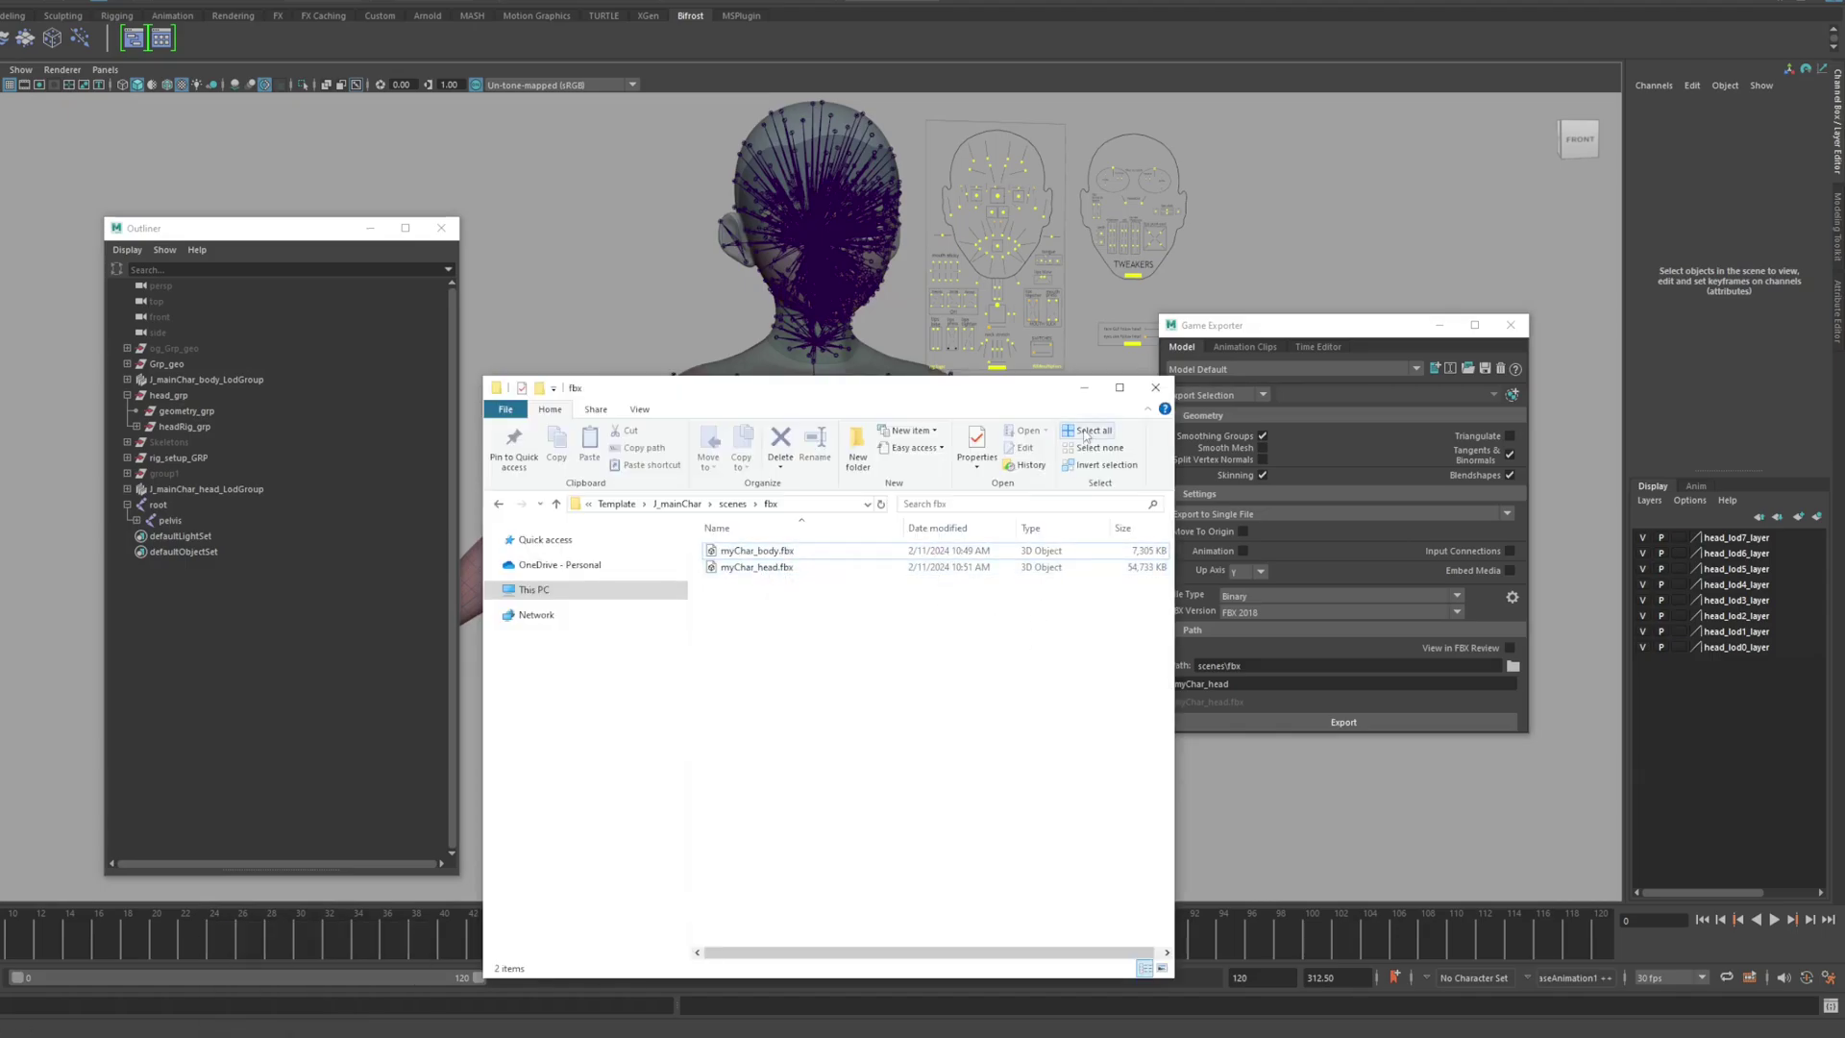
{"action": "left_click", "coordinate": [1085, 387]}
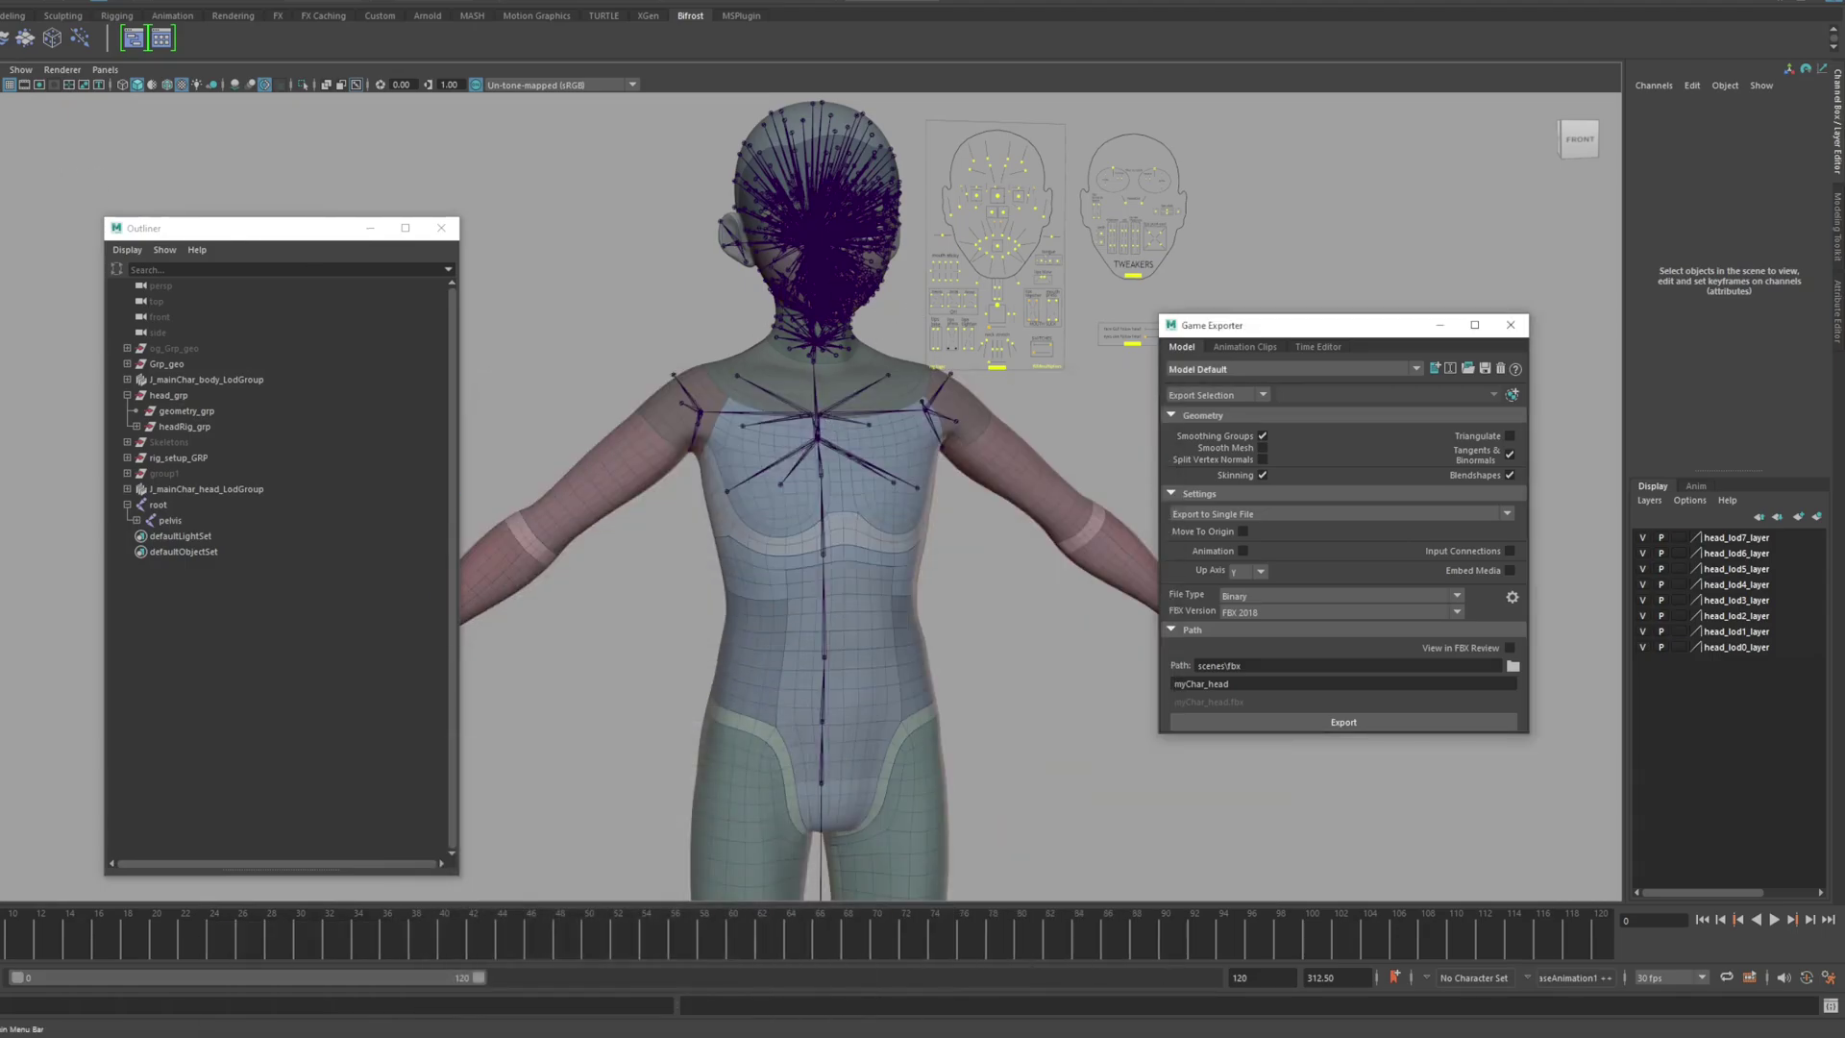
Start a new empty scene and close the Game Exporter
{"action": "key", "text": "ctrl+n"}
{"action": "left_click", "coordinate": [855, 506]}
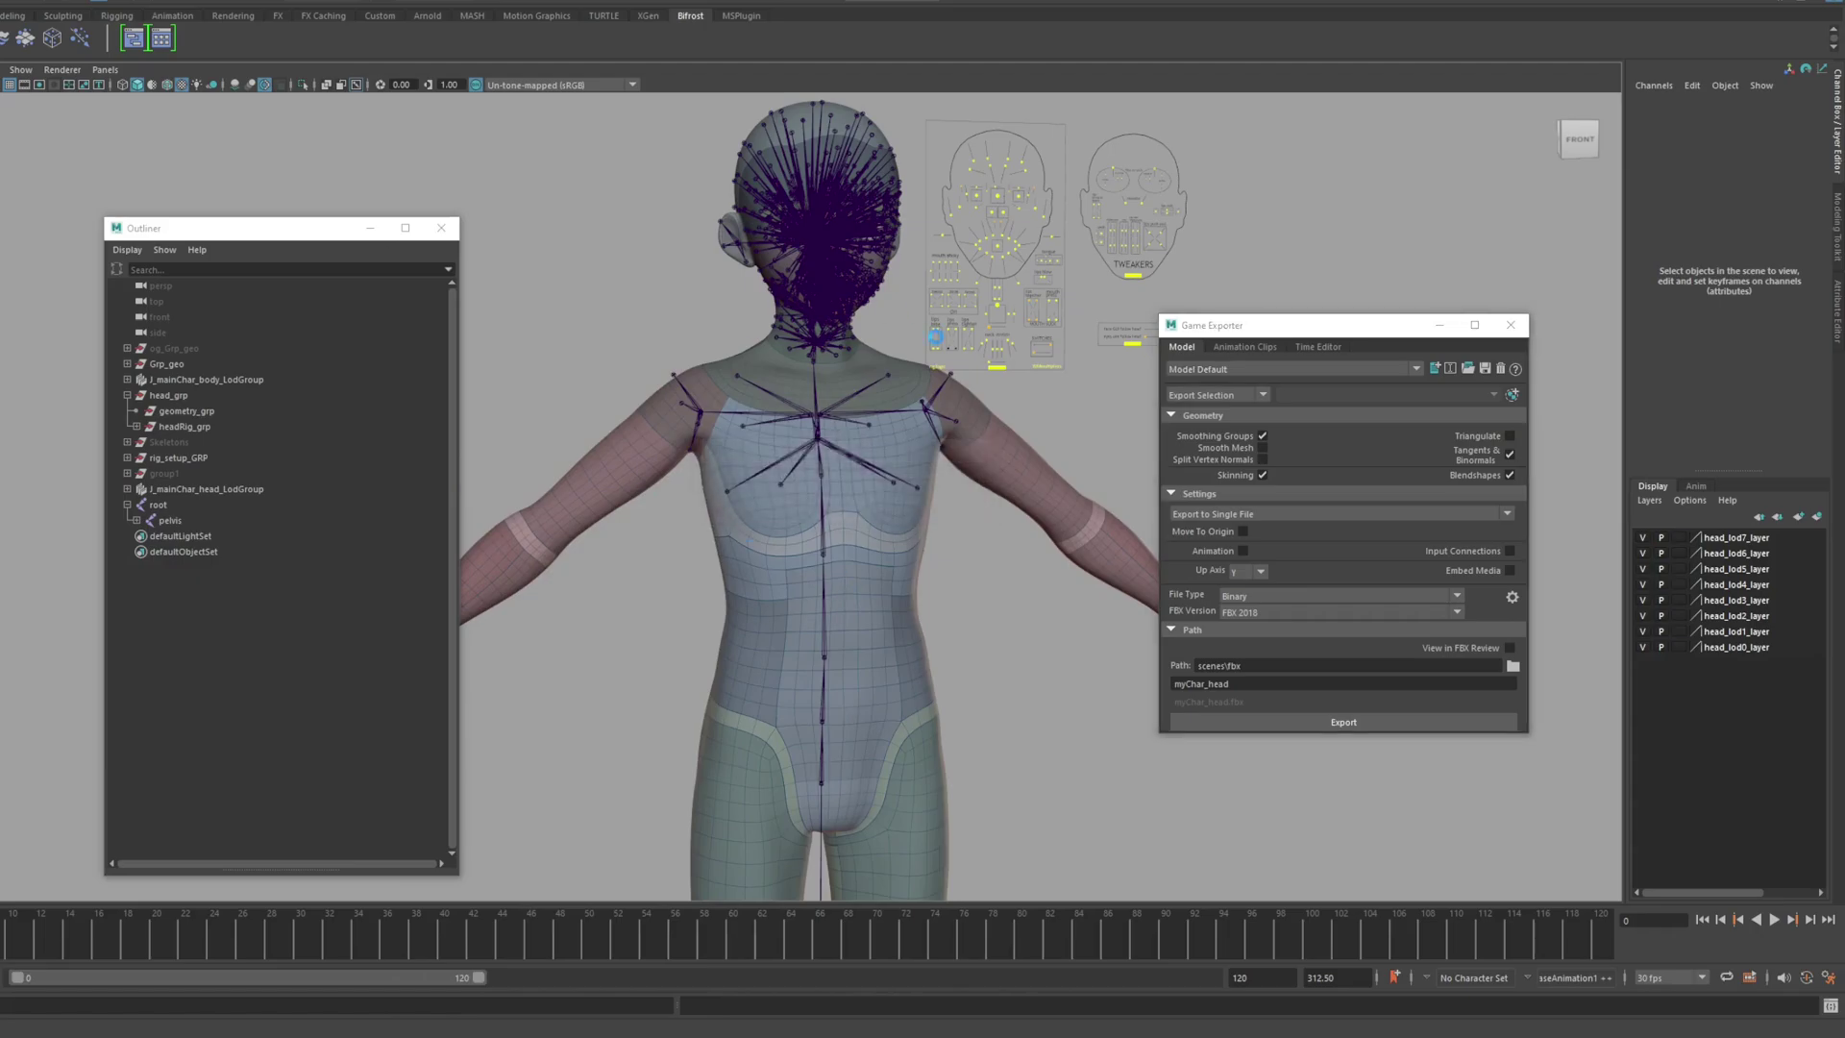
{"action": "left_click", "coordinate": [1511, 325]}
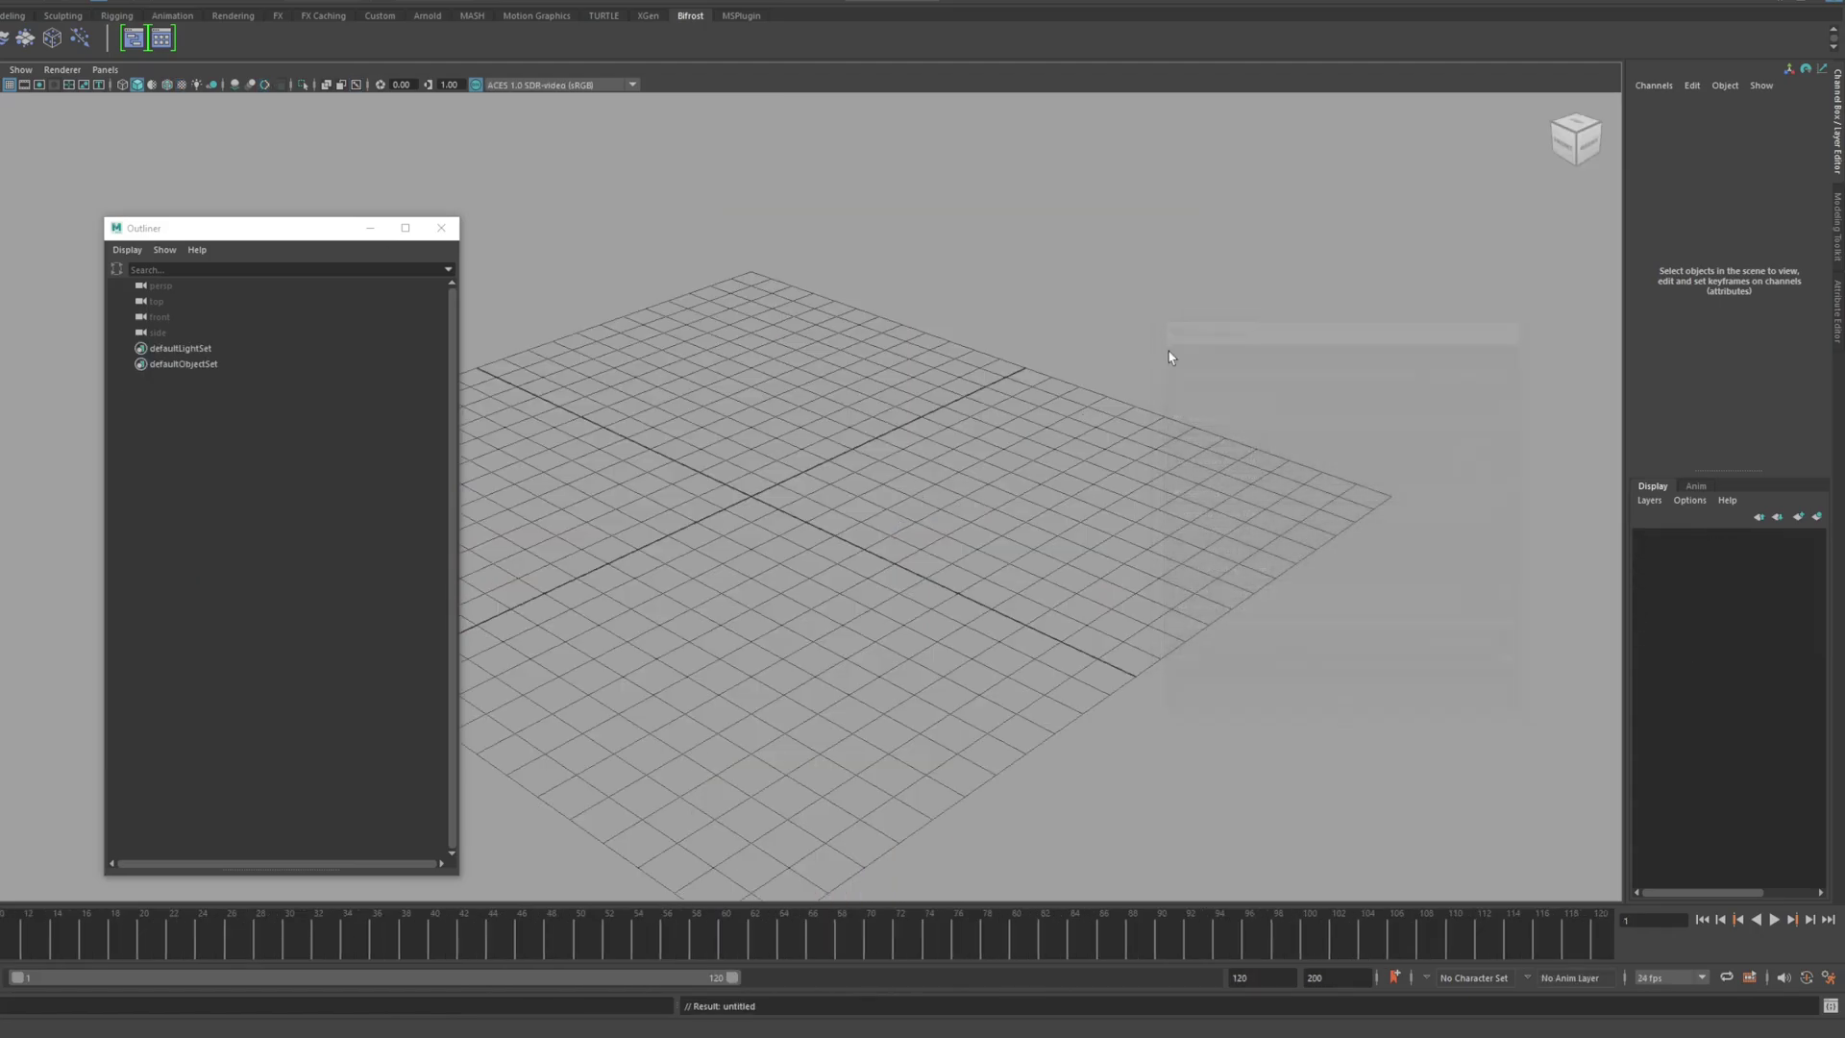
Import myChar_head.fbx from the fbx folder in File Explorer into the empty Maya scene
{"action": "left_click", "coordinate": [323, 990]}
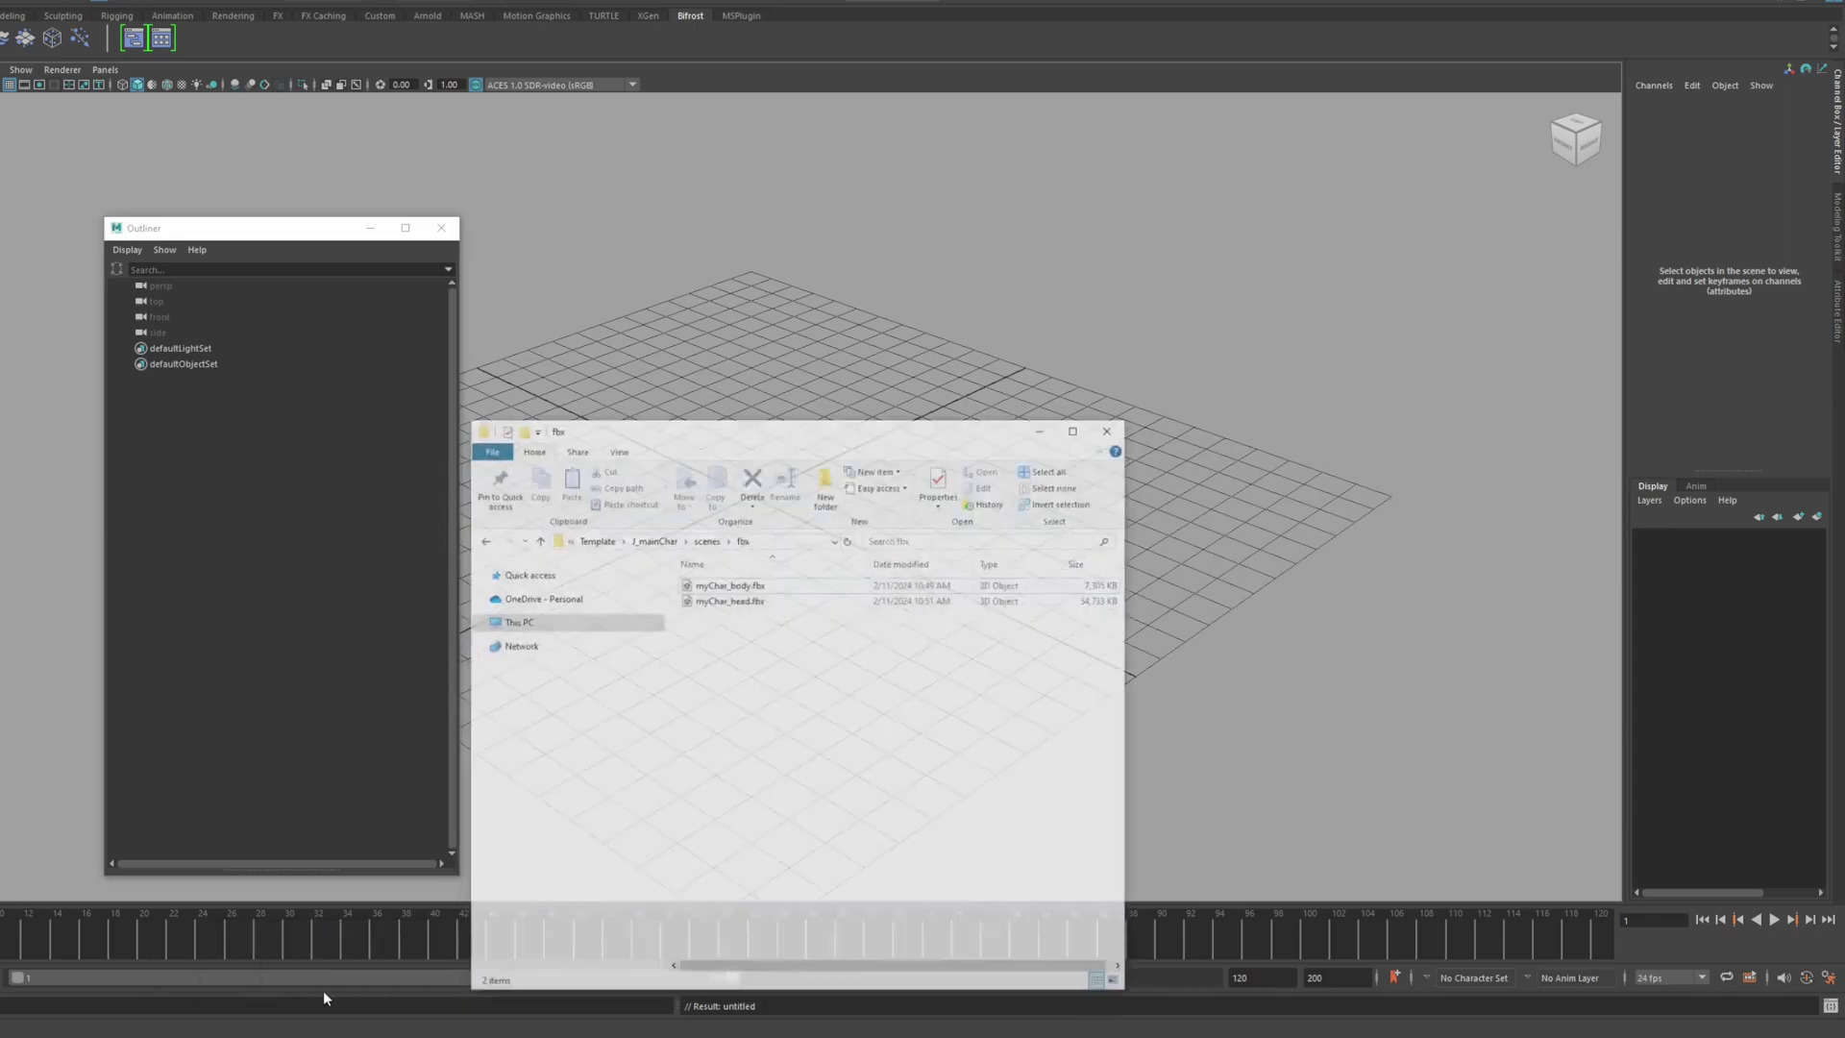
{"action": "left_click_drag", "start_coordinate": [862, 389], "coordinate": [915, 593]}
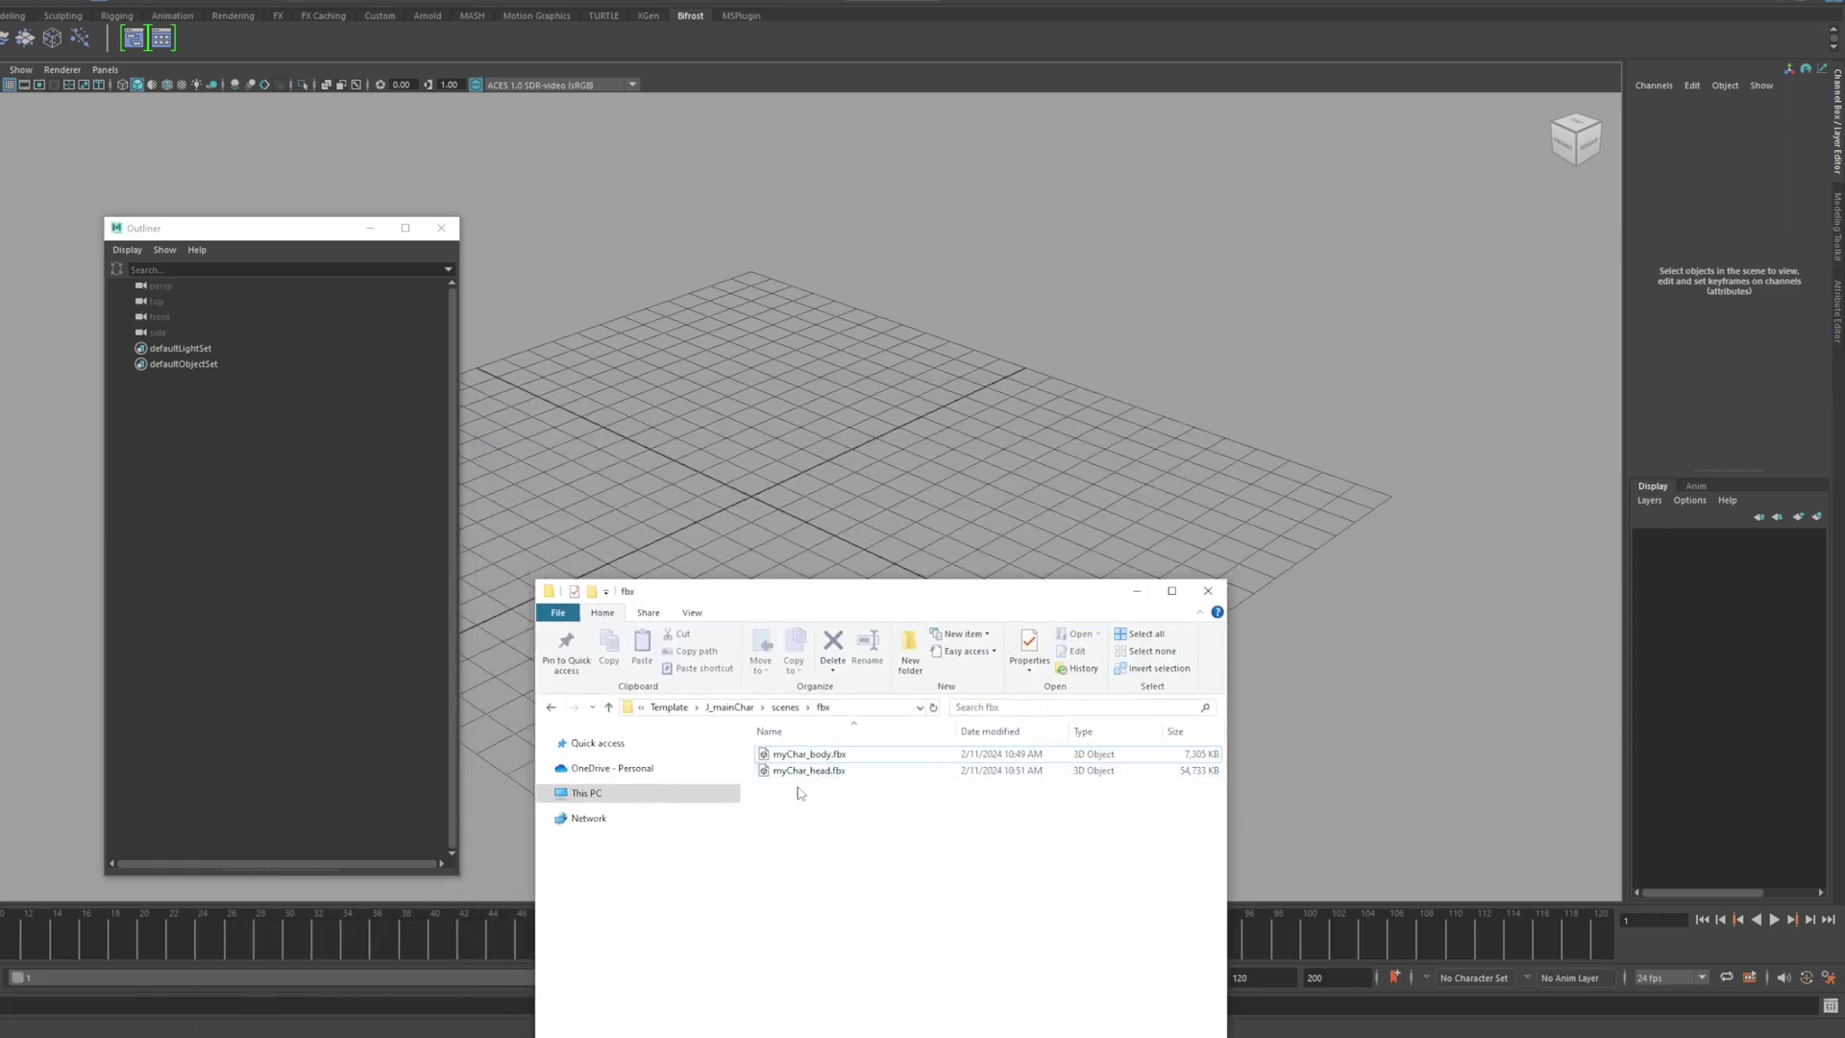
{"action": "left_click_drag", "start_coordinate": [807, 769], "coordinate": [980, 422]}
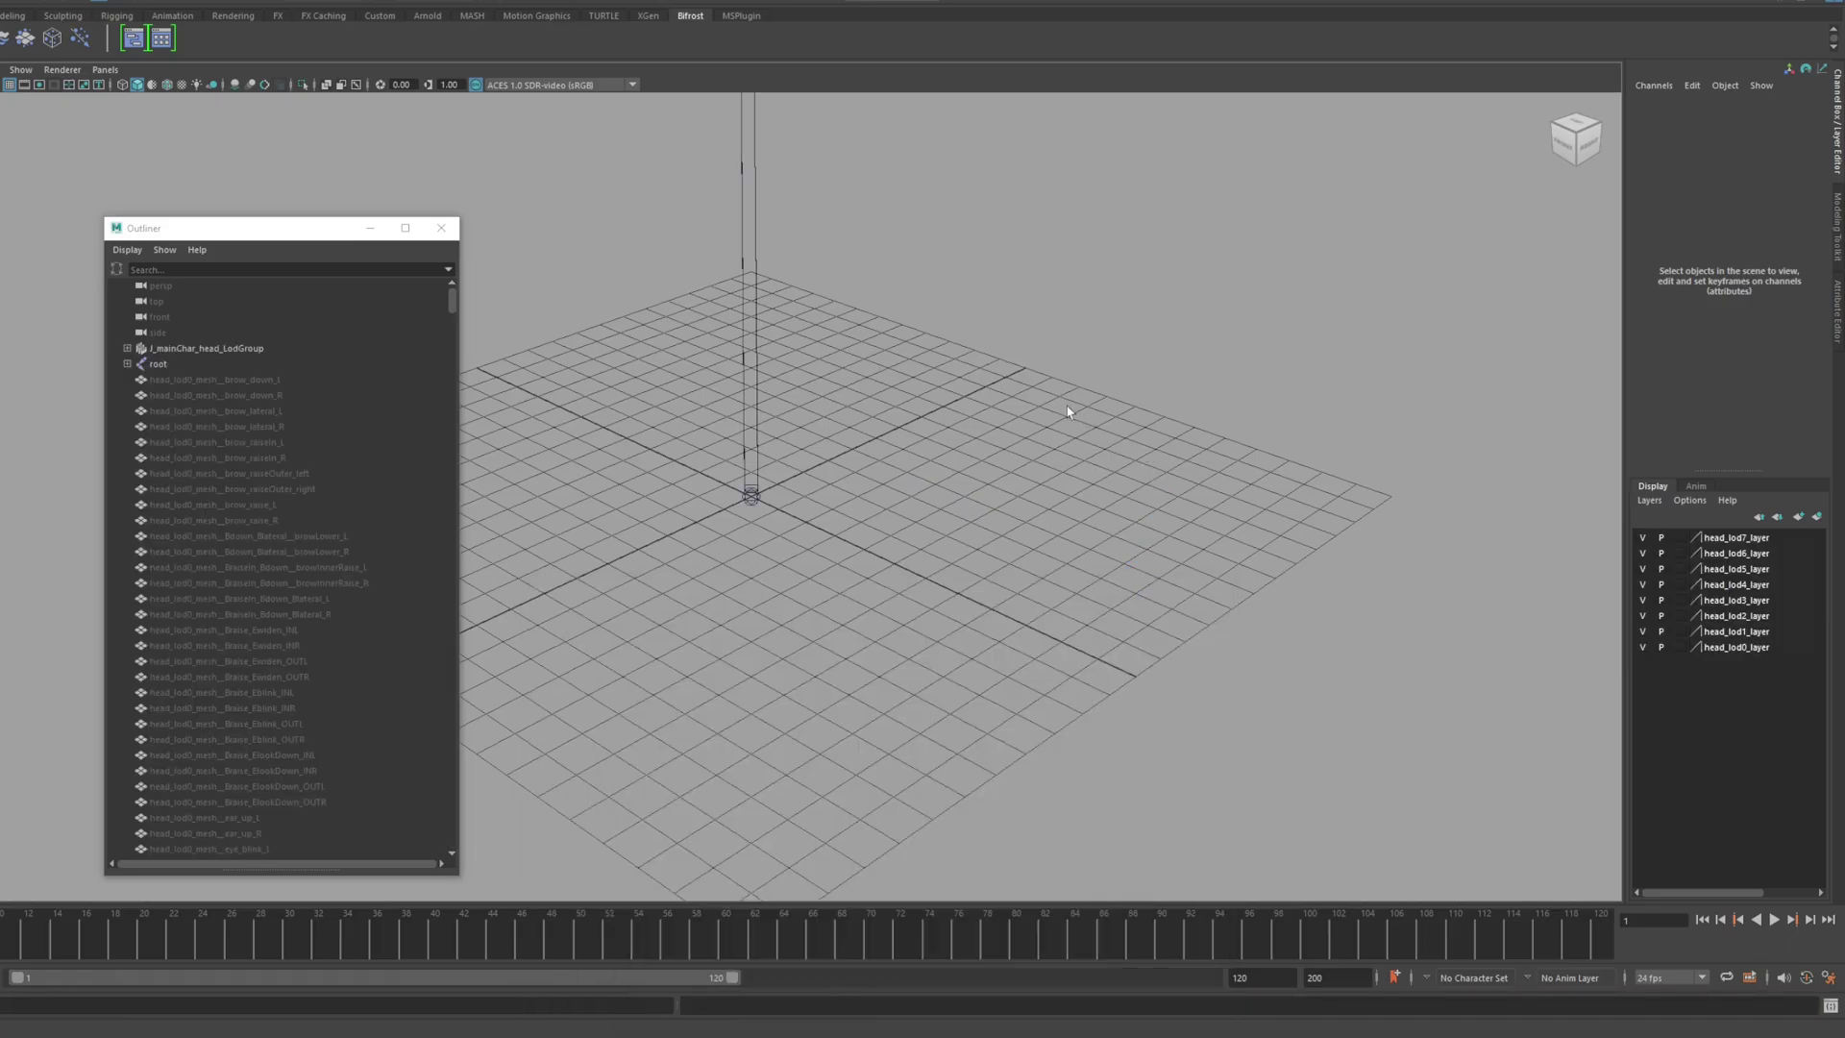
Examine the imported head mesh and its joints from the front in close-up
{"action": "scroll", "coordinate": [1055, 389], "scroll_direction": "down", "scroll_amount": 8}
{"action": "middle_click_drag", "start_coordinate": [970, 326], "coordinate": [964, 687], "text": "alt"}
{"action": "scroll", "coordinate": [950, 395], "scroll_direction": "down", "scroll_amount": 5}
{"action": "middle_click_drag", "start_coordinate": [949, 393], "coordinate": [966, 673], "text": "alt"}
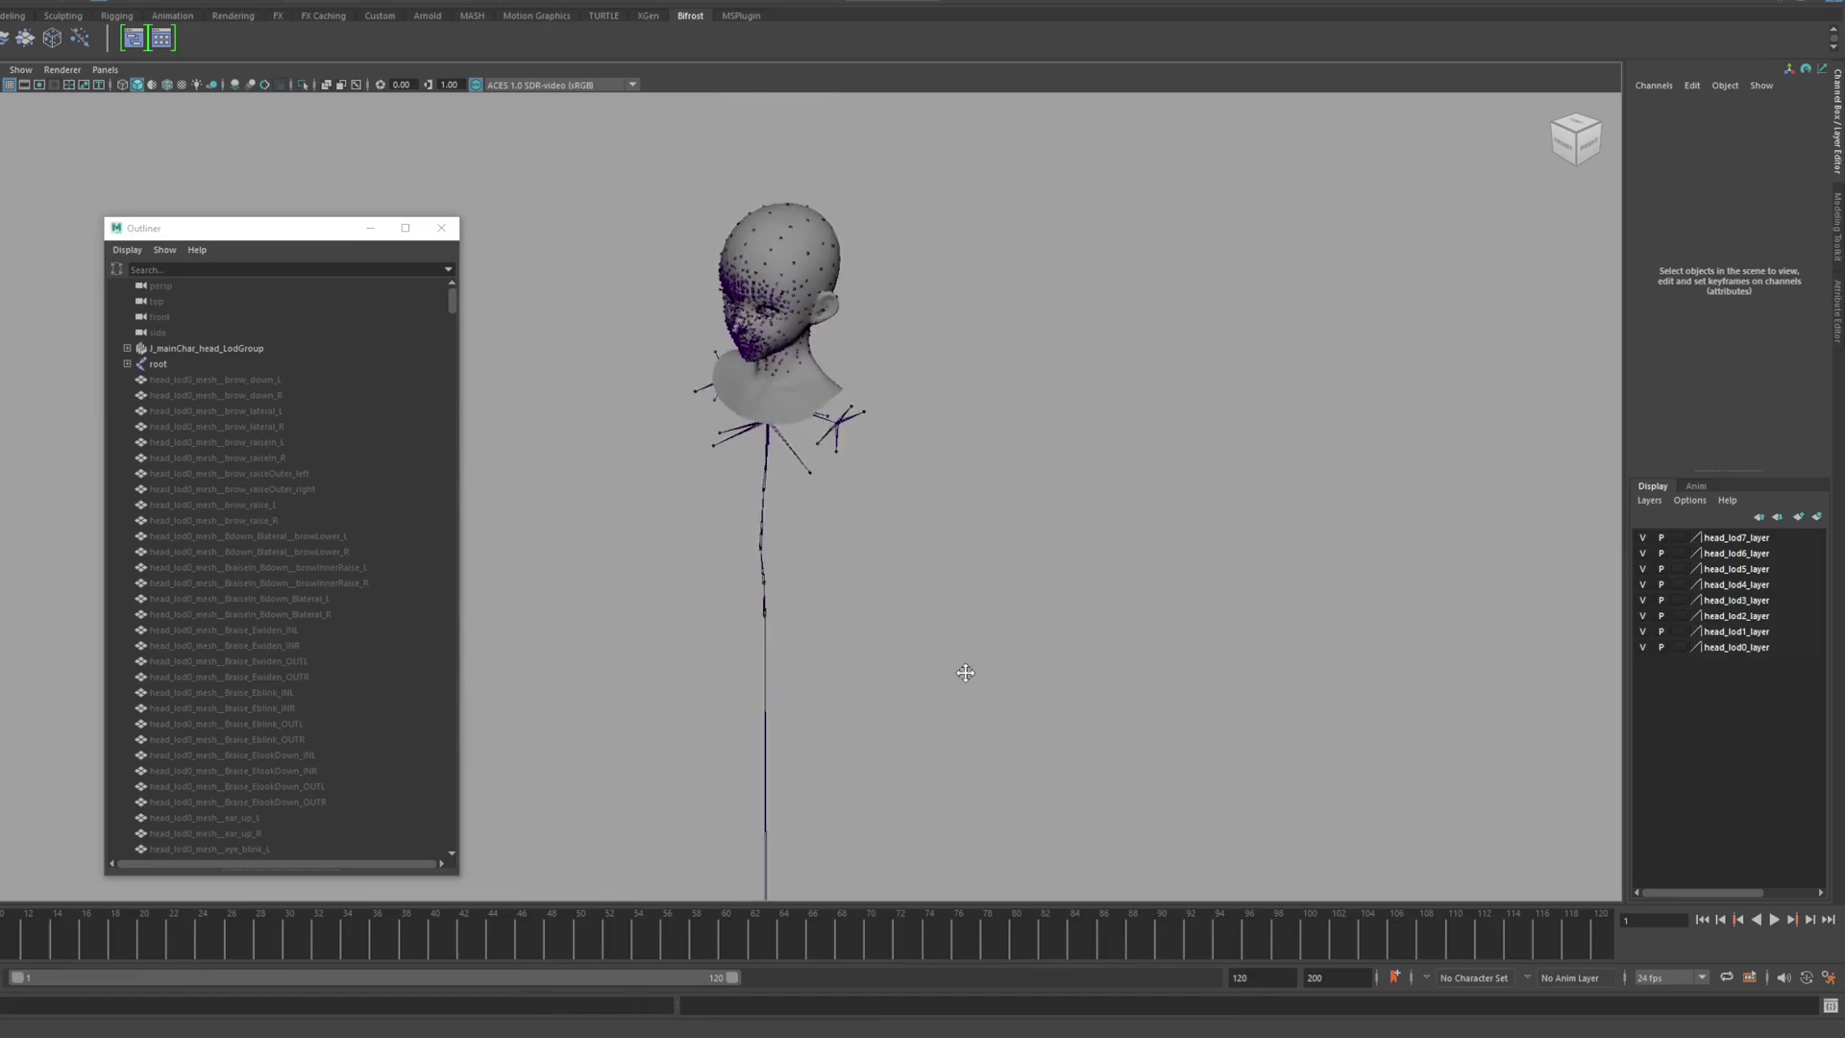
{"action": "left_click_drag", "start_coordinate": [977, 613], "coordinate": [1064, 511], "text": "alt"}
{"action": "middle_click_drag", "start_coordinate": [1064, 511], "coordinate": [993, 683], "text": "alt"}
{"action": "scroll", "coordinate": [992, 683], "scroll_direction": "up", "scroll_amount": 2}
{"action": "left_click_drag", "start_coordinate": [993, 683], "coordinate": [1035, 658], "text": "alt"}
{"action": "scroll", "coordinate": [1050, 605], "scroll_direction": "up", "scroll_amount": 4}
{"action": "middle_click_drag", "start_coordinate": [1050, 606], "coordinate": [925, 672], "text": "alt"}
{"action": "scroll", "coordinate": [977, 637], "scroll_direction": "up", "scroll_amount": 2}
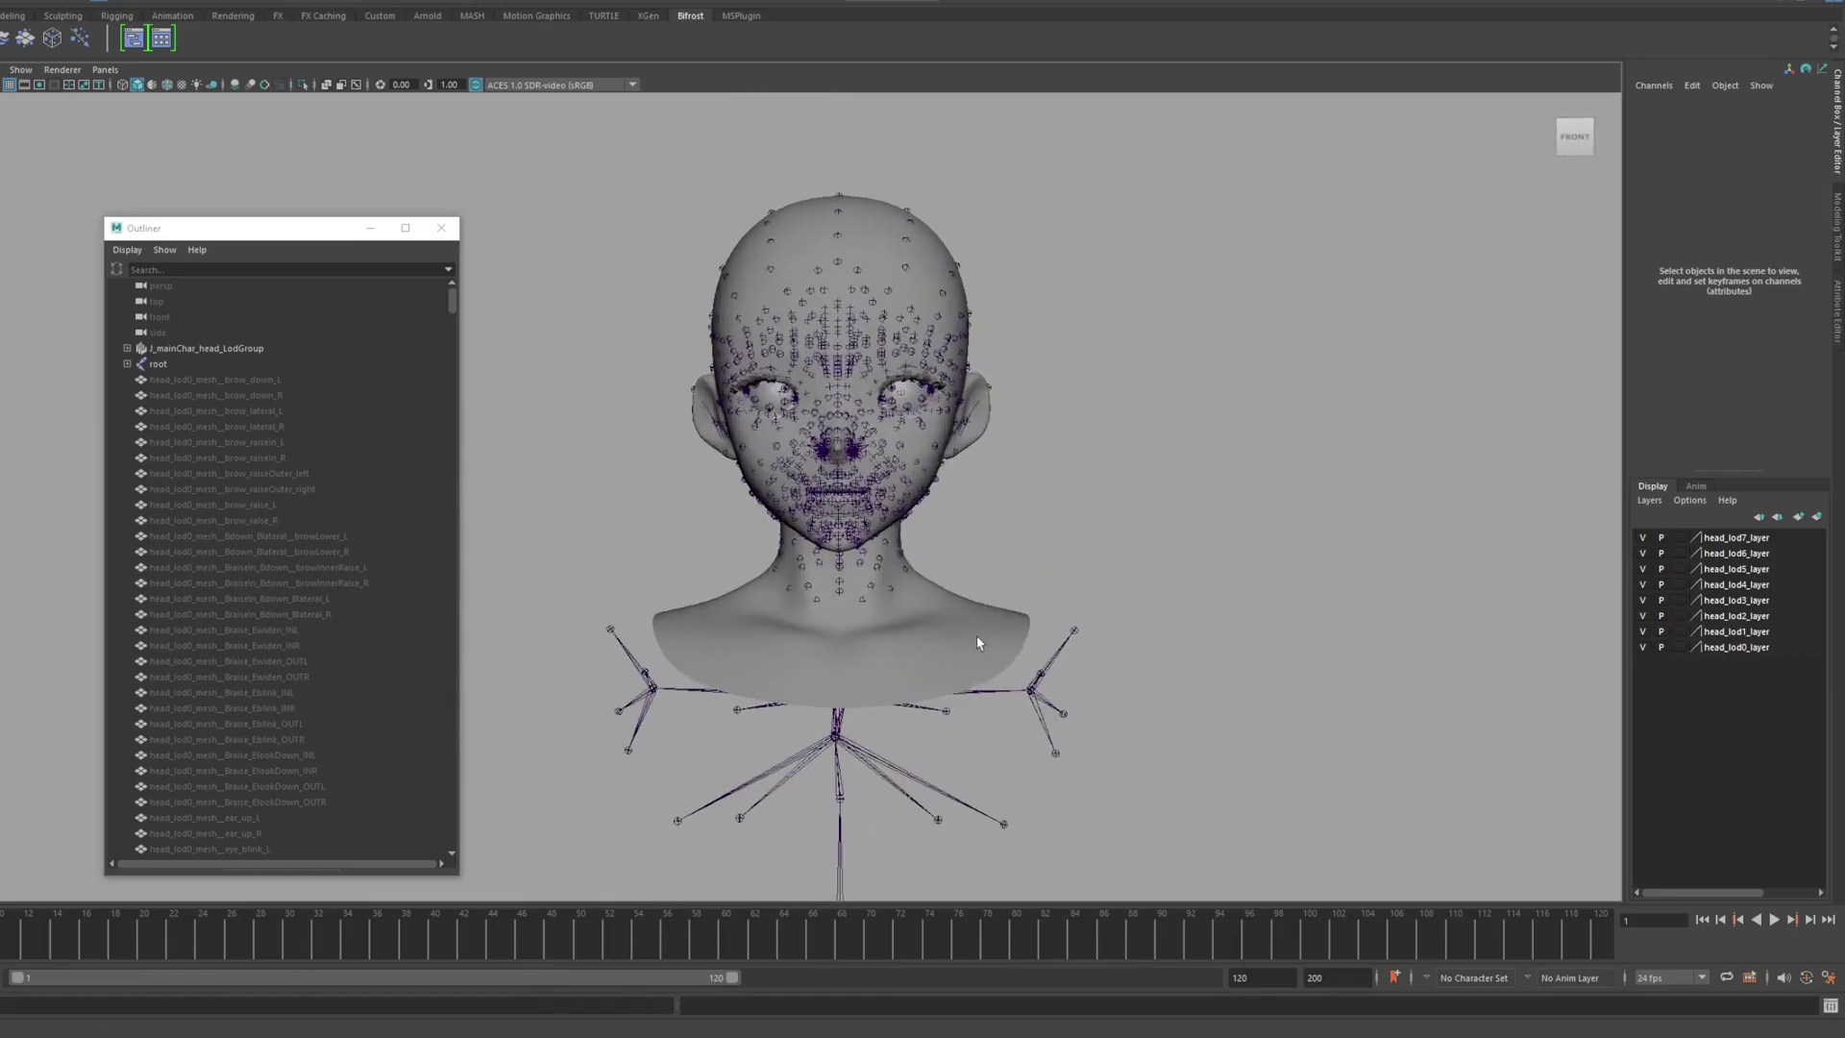
{"action": "scroll", "coordinate": [976, 636], "scroll_direction": "up", "scroll_amount": 3}
{"action": "mouse_move", "coordinate": [1043, 588]}
{"action": "left_mouse_down", "text": "alt"}
{"action": "mouse_move", "coordinate": [1105, 574]}
{"action": "mouse_move", "coordinate": [1031, 592]}
{"action": "left_mouse_up", "text": "alt"}
{"action": "middle_click_drag", "start_coordinate": [1030, 592], "coordinate": [1002, 542], "text": "alt"}
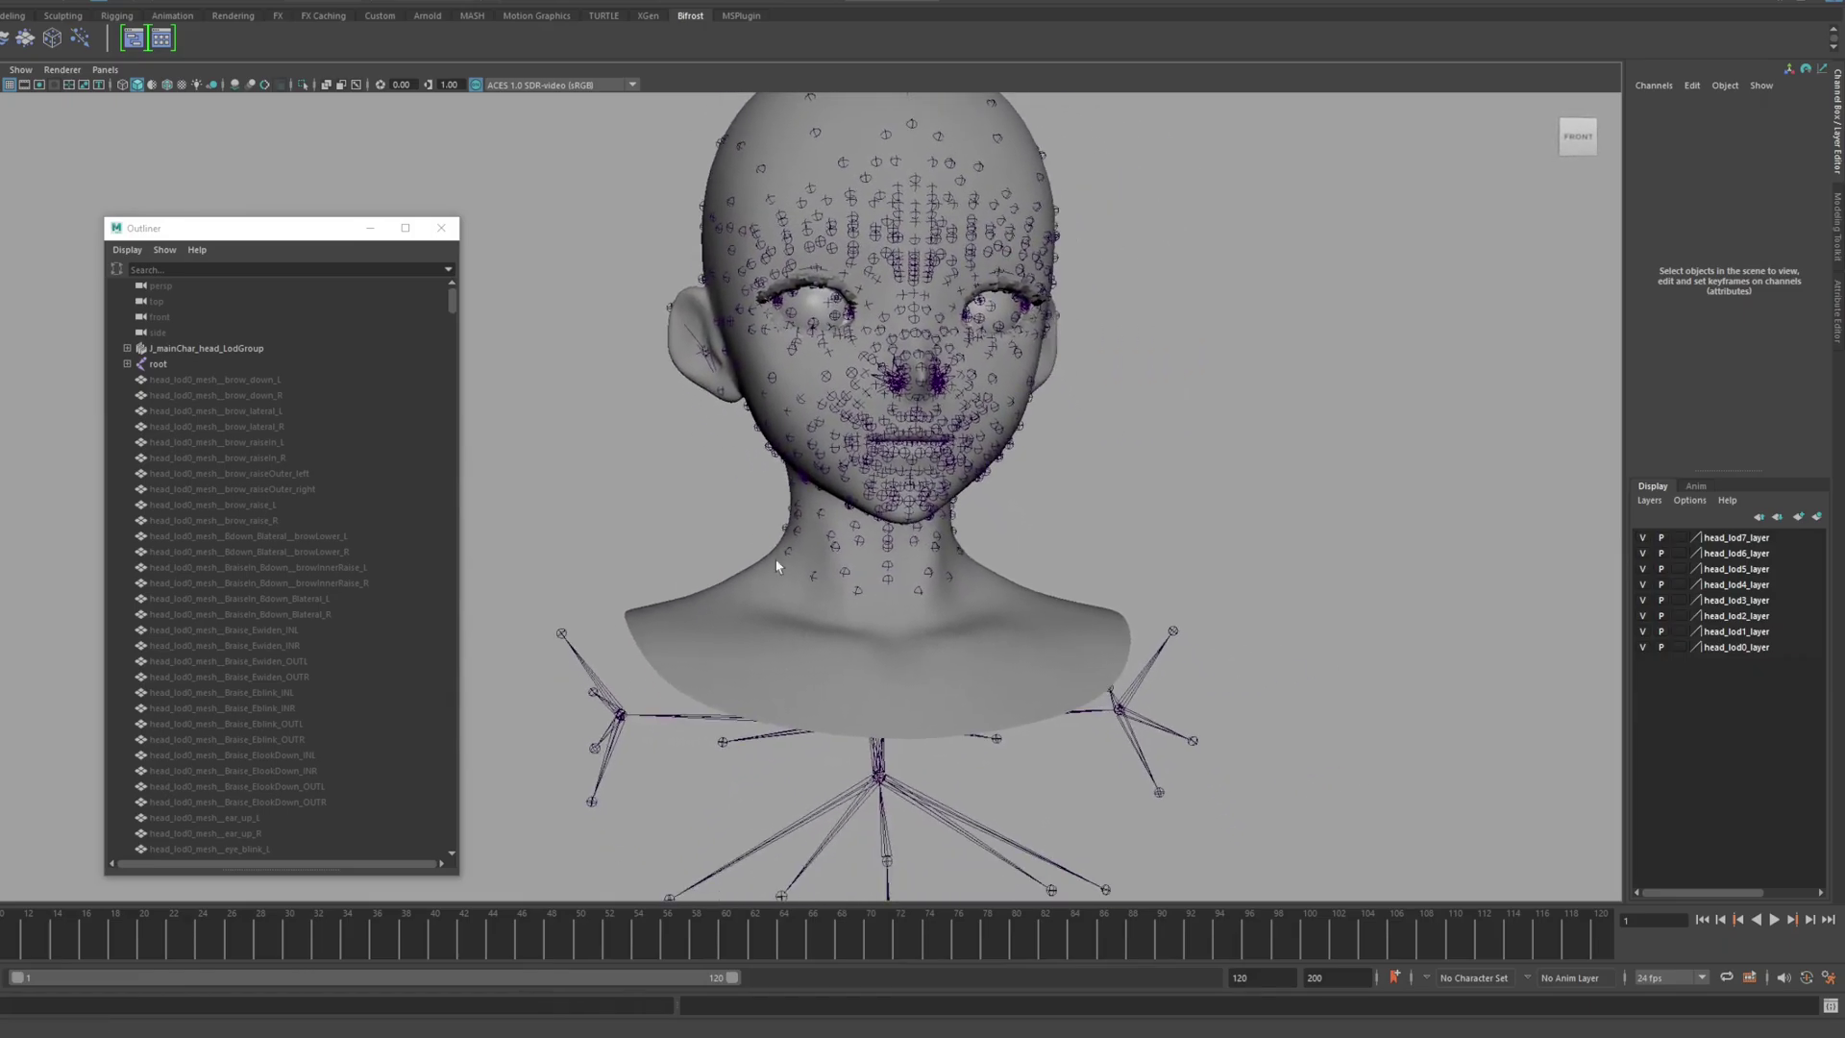
Select the head mesh and test the first brow target of head_lod0_mesh_blendShapes, then deselect the mesh and inspect the face
{"action": "left_click", "coordinate": [1110, 623]}
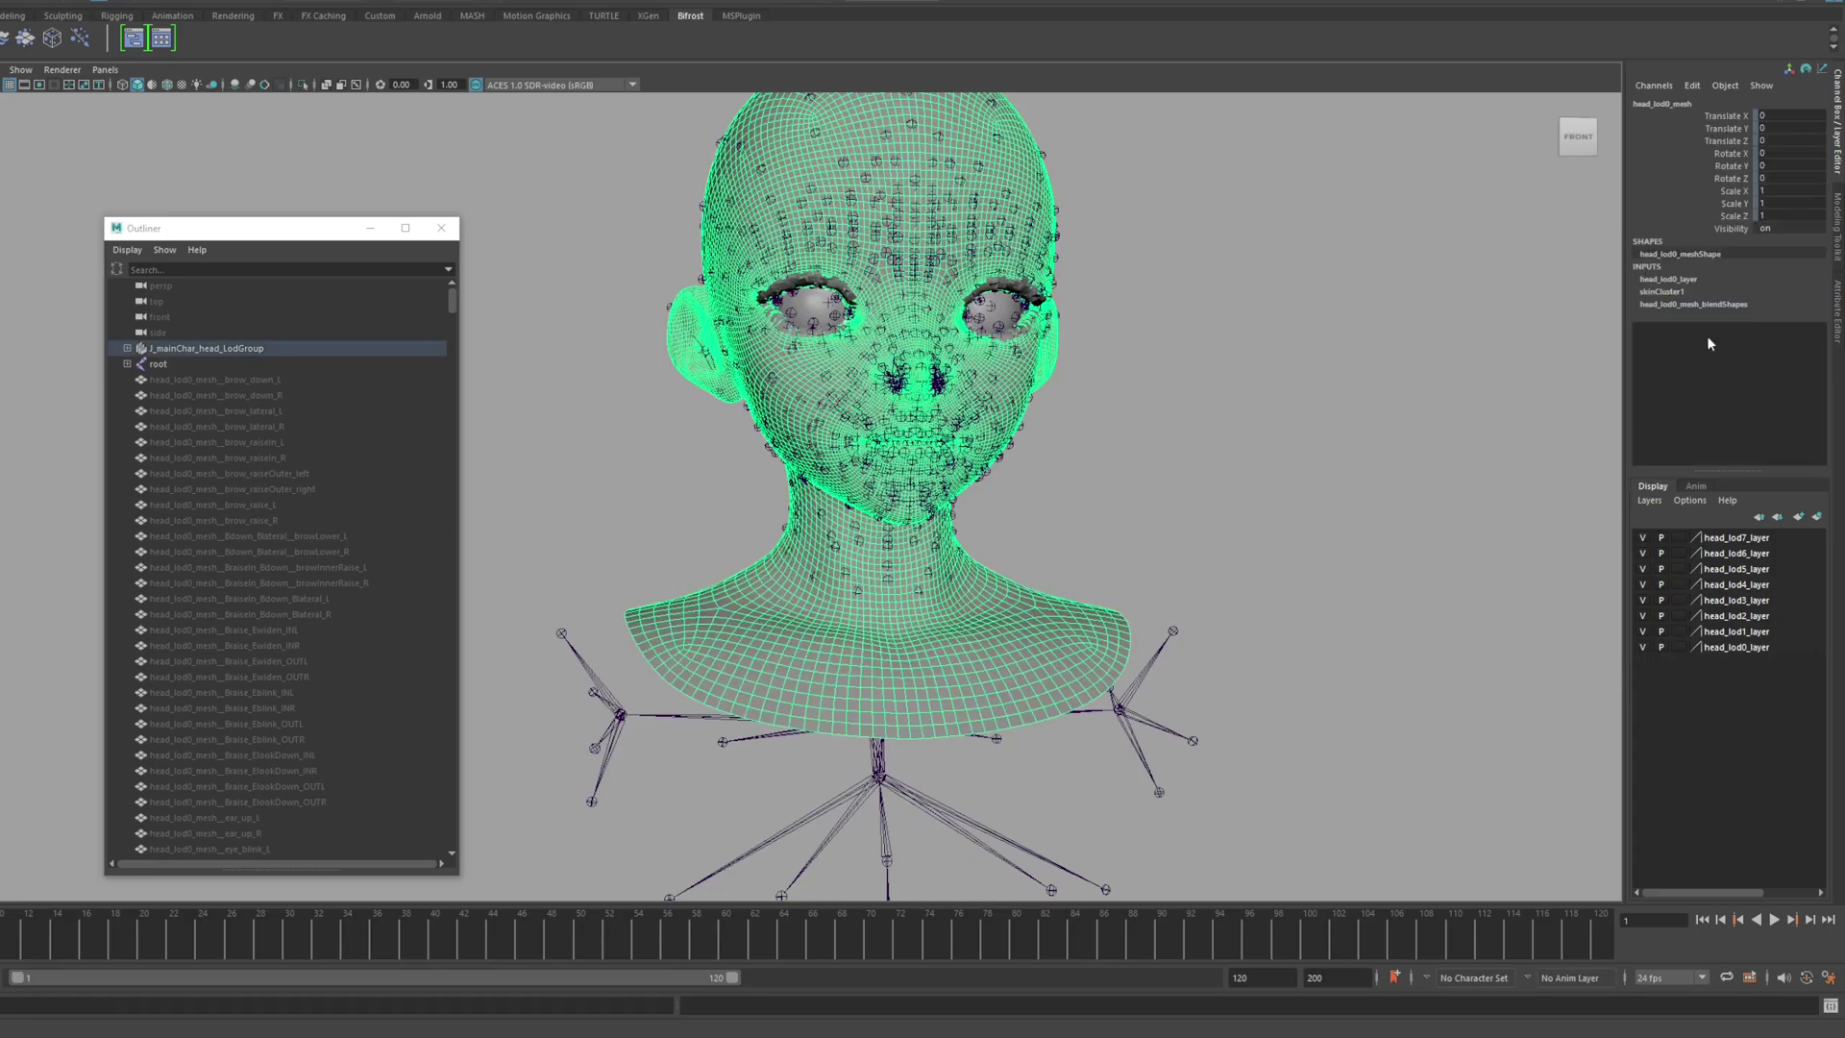
{"action": "left_click", "coordinate": [1696, 304]}
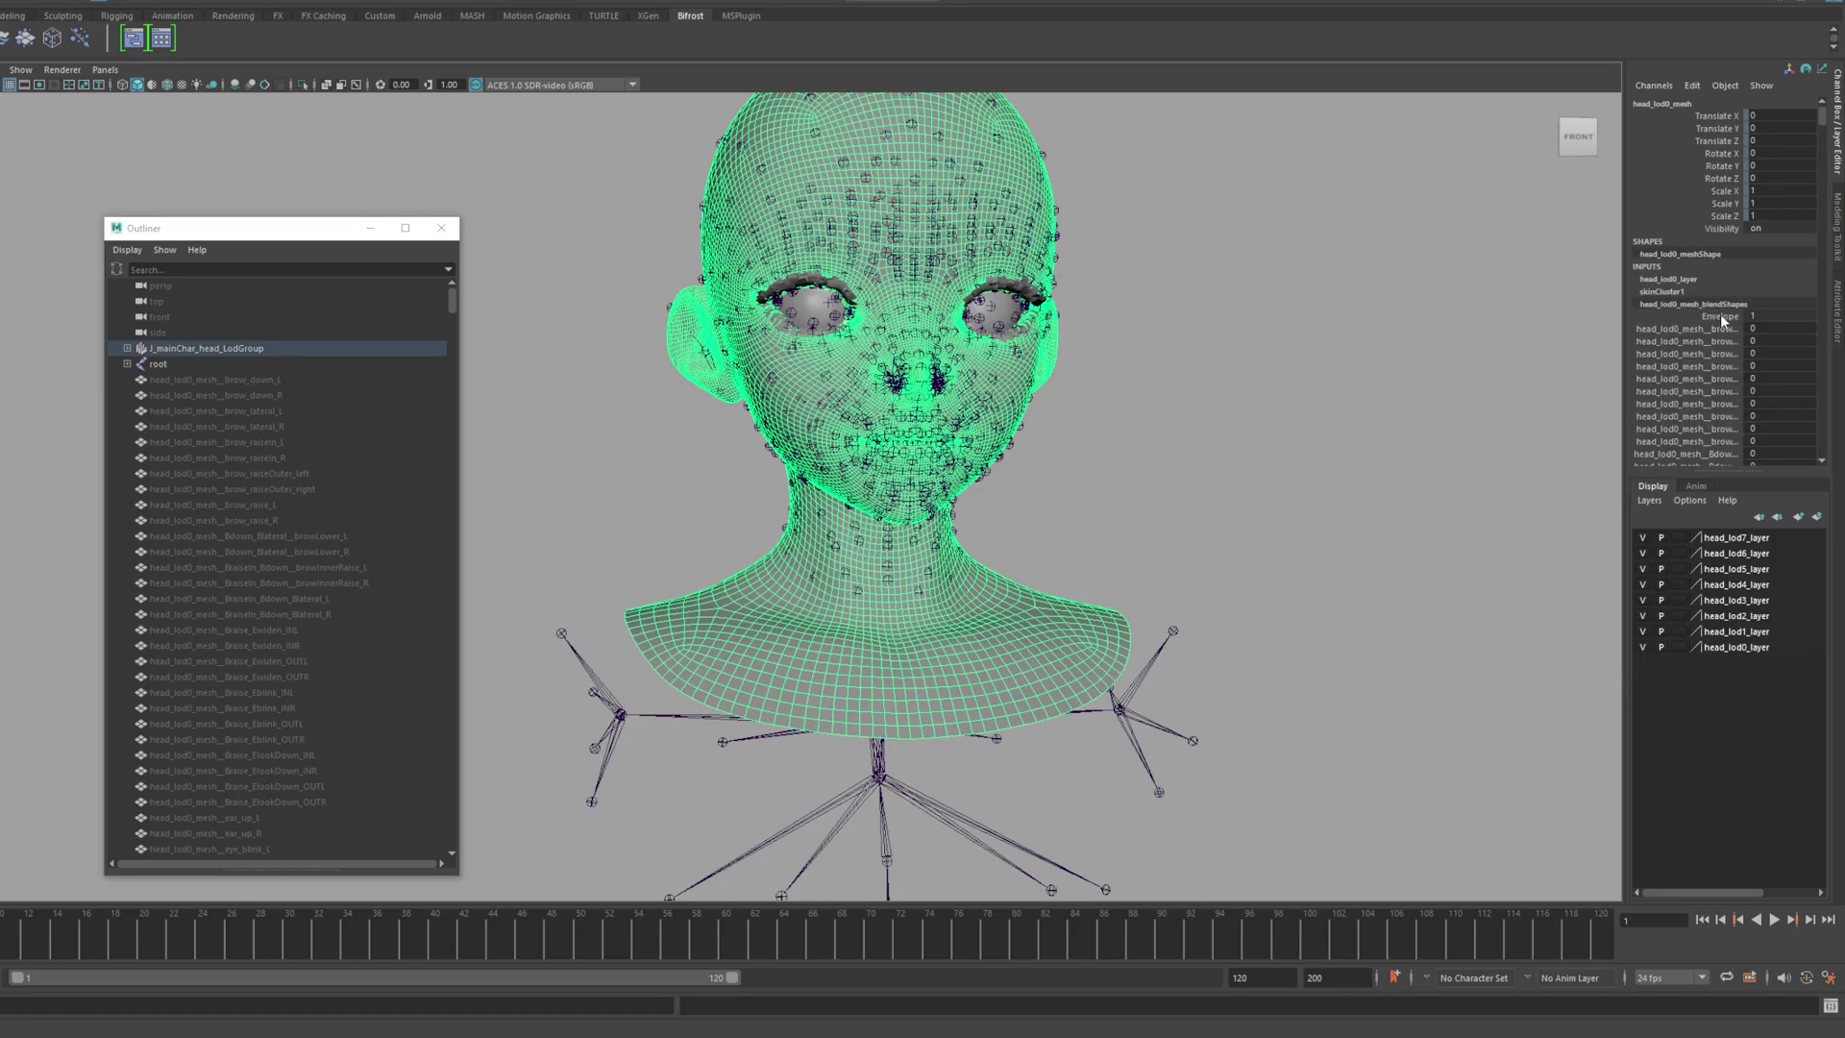
{"action": "left_click", "coordinate": [1711, 328]}
{"action": "middle_click_drag", "start_coordinate": [1215, 371], "coordinate": [1332, 384]}
{"action": "left_click", "coordinate": [1188, 402]}
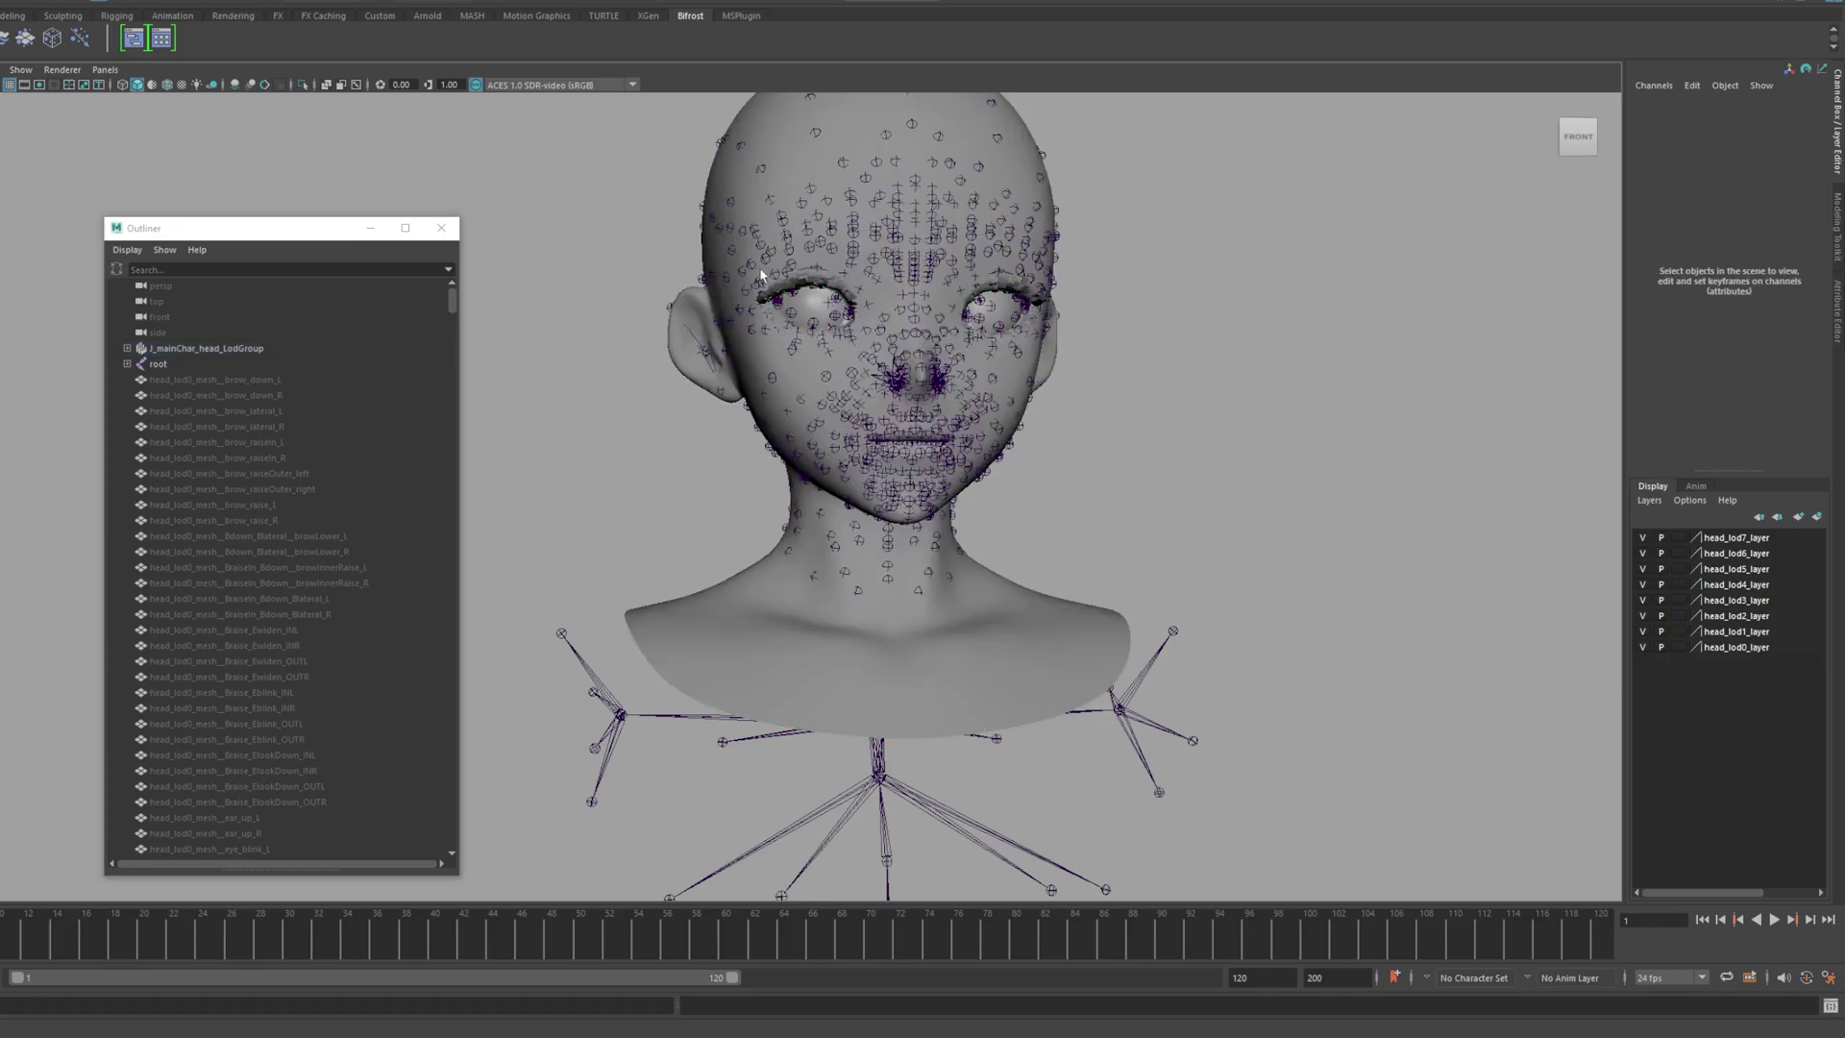
{"action": "scroll", "coordinate": [1104, 437], "scroll_direction": "up", "scroll_amount": 5}
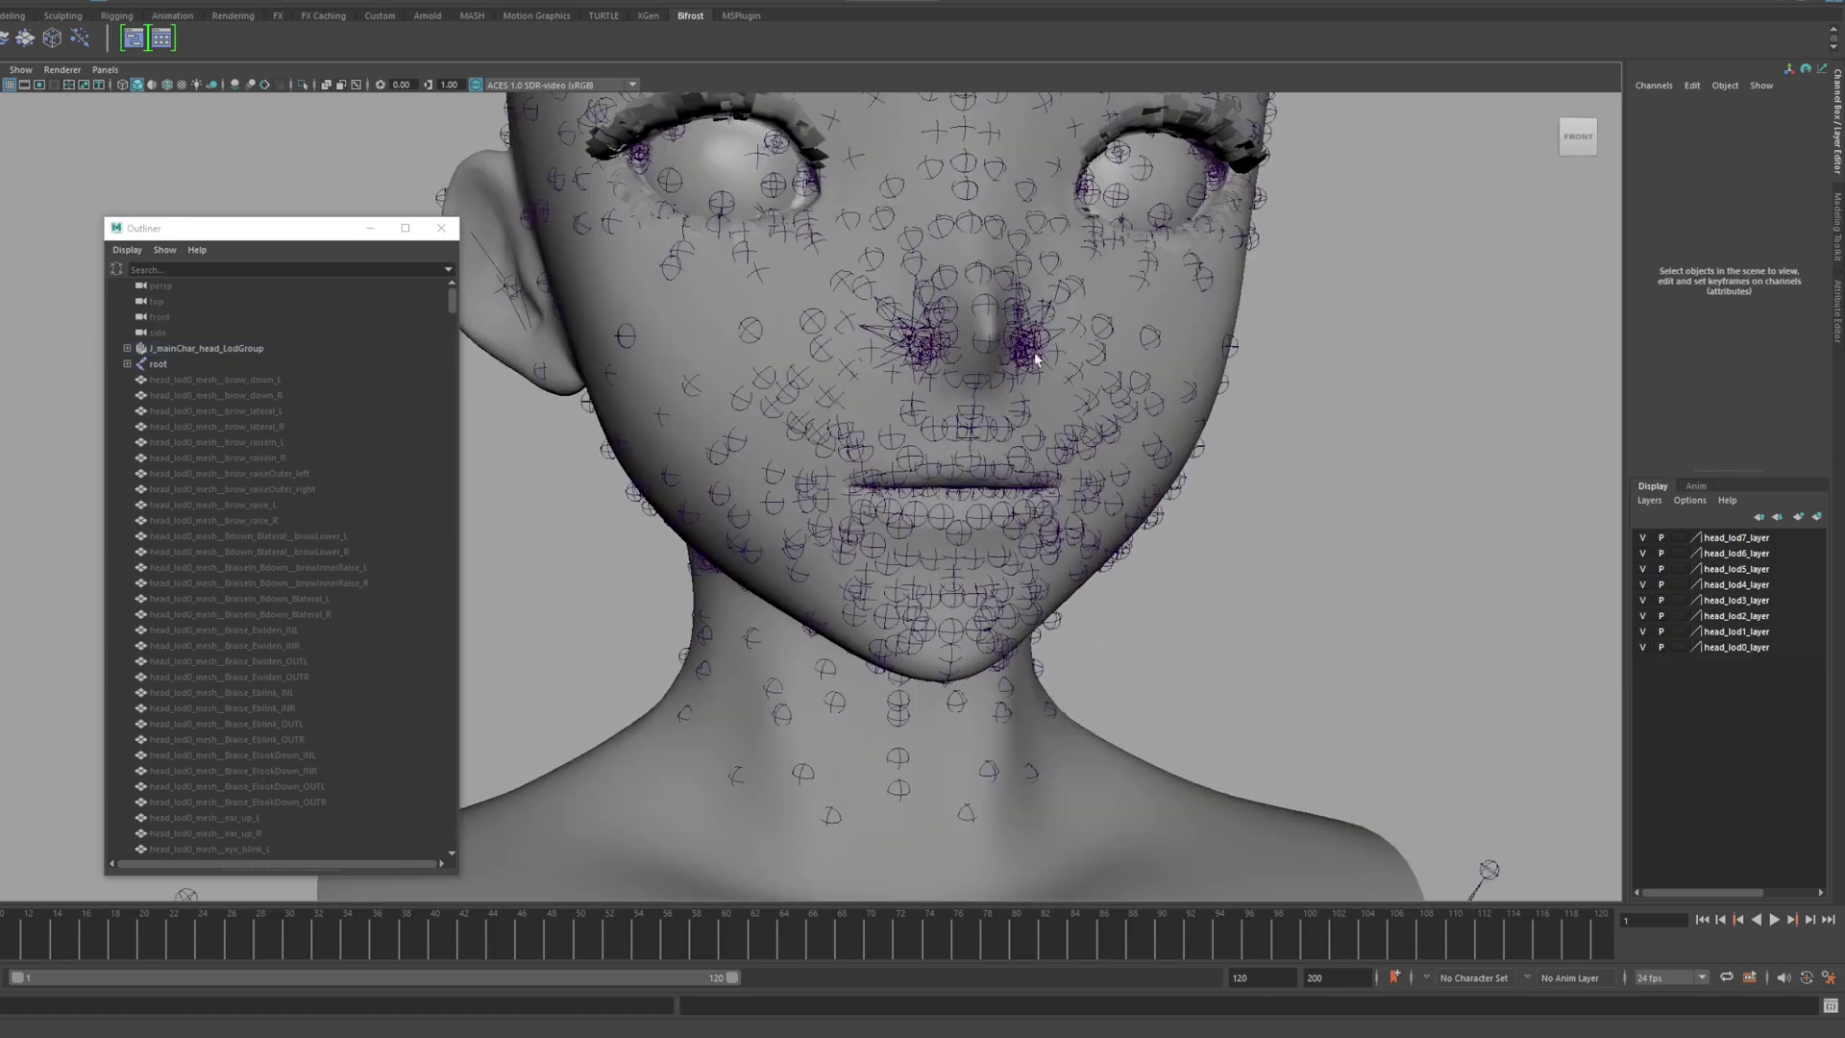
Test the deformation of the joint beside the nose by moving it sideways, undo the move, and deselect the joint
{"action": "left_click", "coordinate": [1035, 355]}
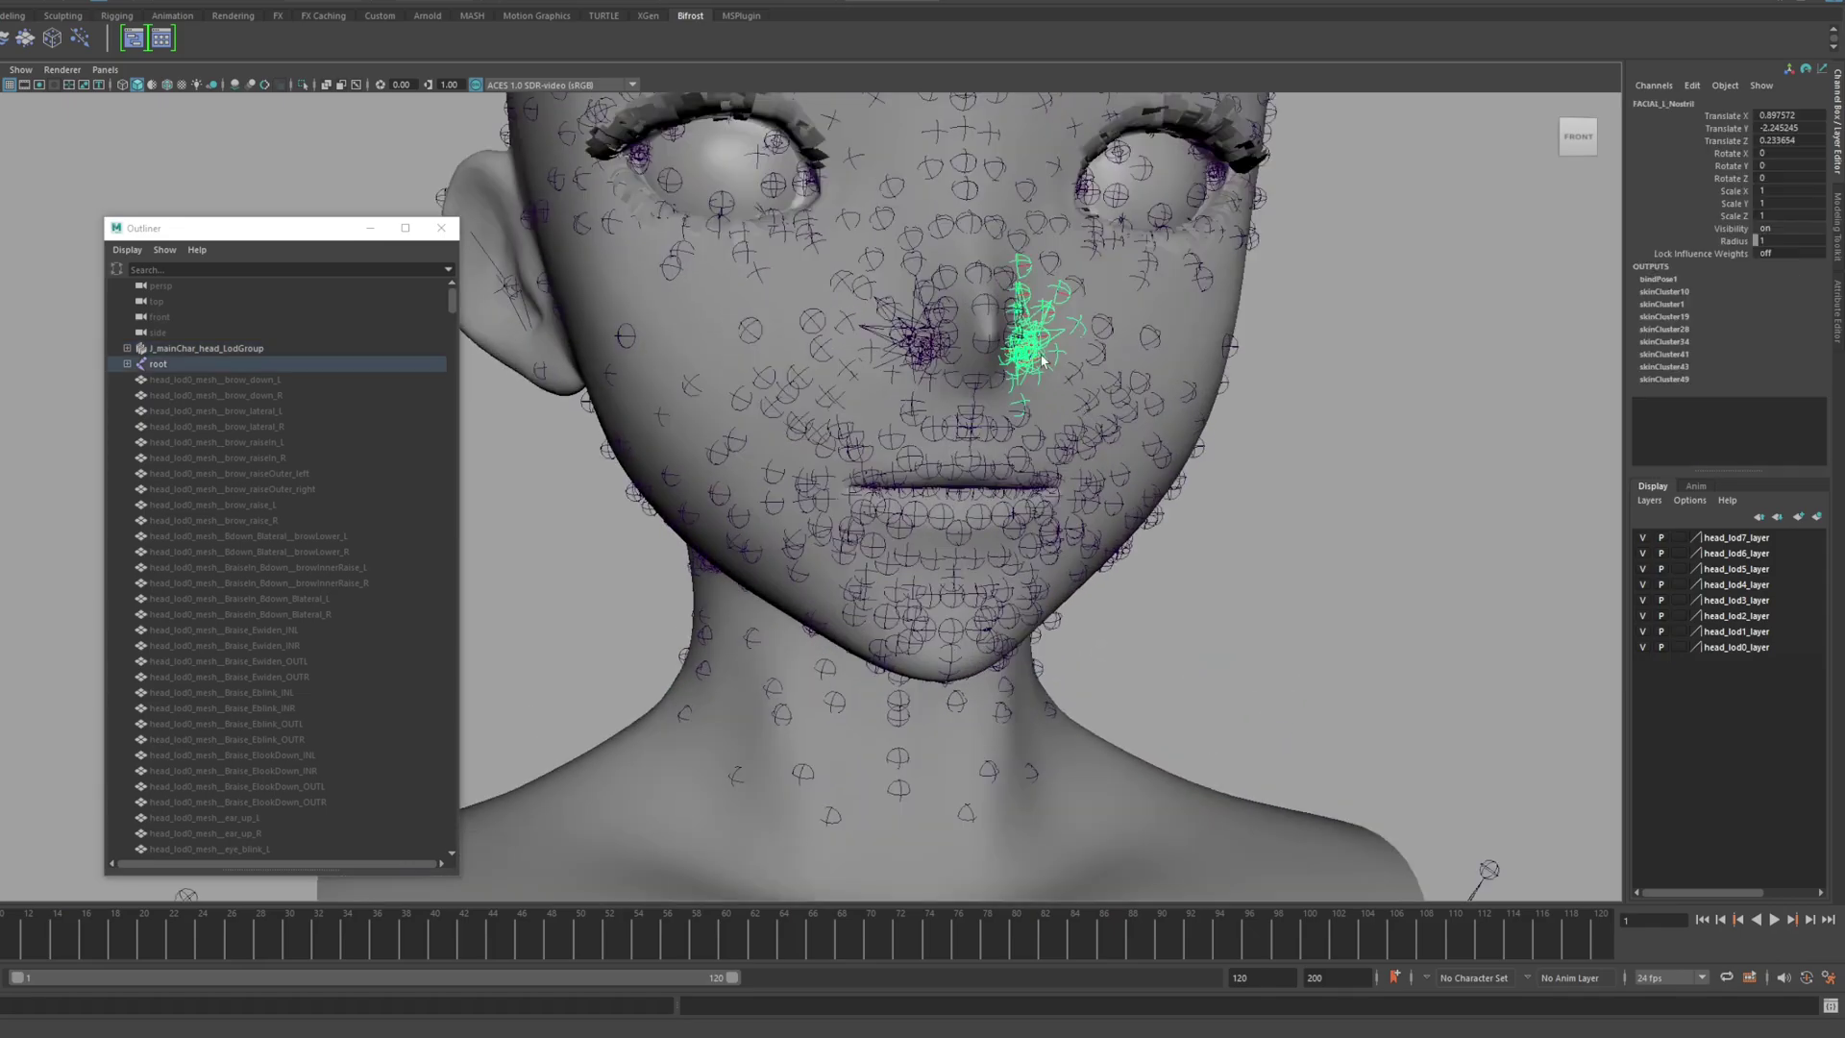
{"action": "key", "text": "w"}
{"action": "left_click_drag", "start_coordinate": [1028, 347], "coordinate": [1094, 335]}
{"action": "key", "text": "ctrl+z"}
{"action": "scroll", "coordinate": [1127, 495], "scroll_direction": "down", "scroll_amount": 8}
{"action": "left_click_drag", "start_coordinate": [1057, 523], "coordinate": [1254, 508], "text": "alt"}
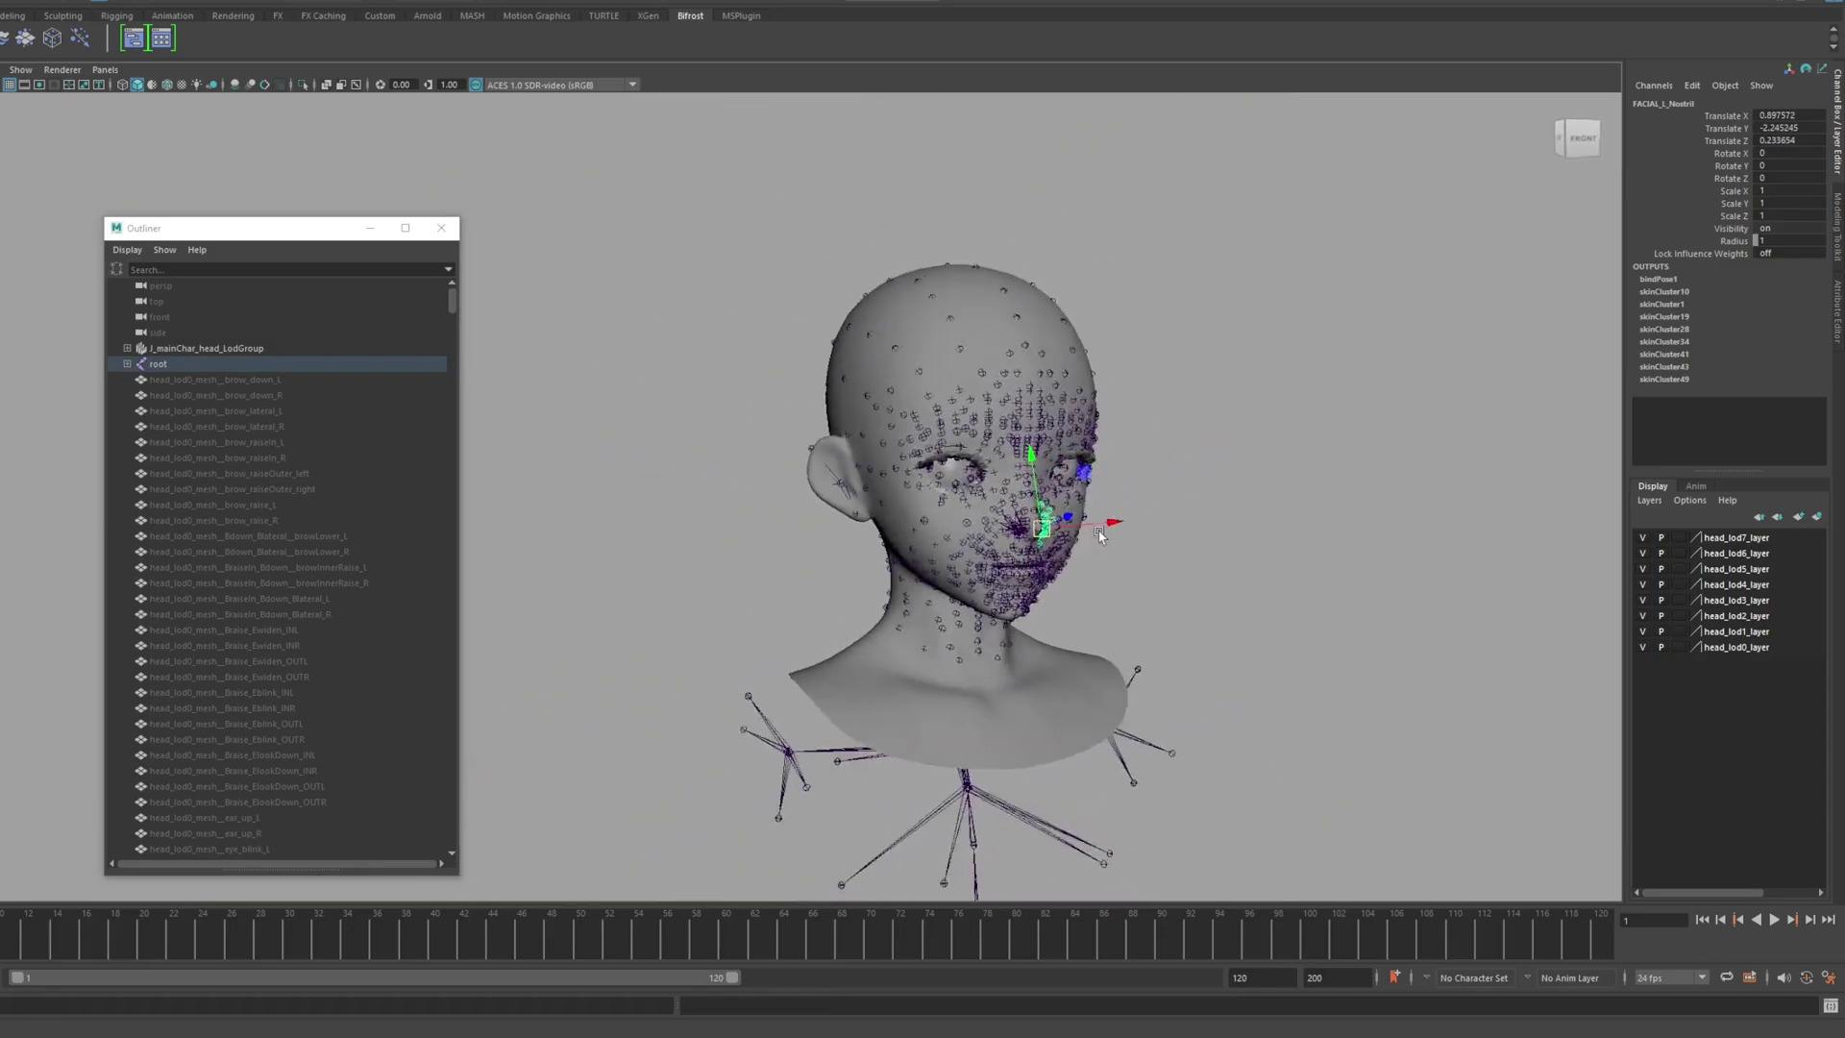
{"action": "middle_click_drag", "start_coordinate": [1254, 508], "coordinate": [1192, 522], "text": "alt"}
{"action": "left_click", "coordinate": [1201, 427]}
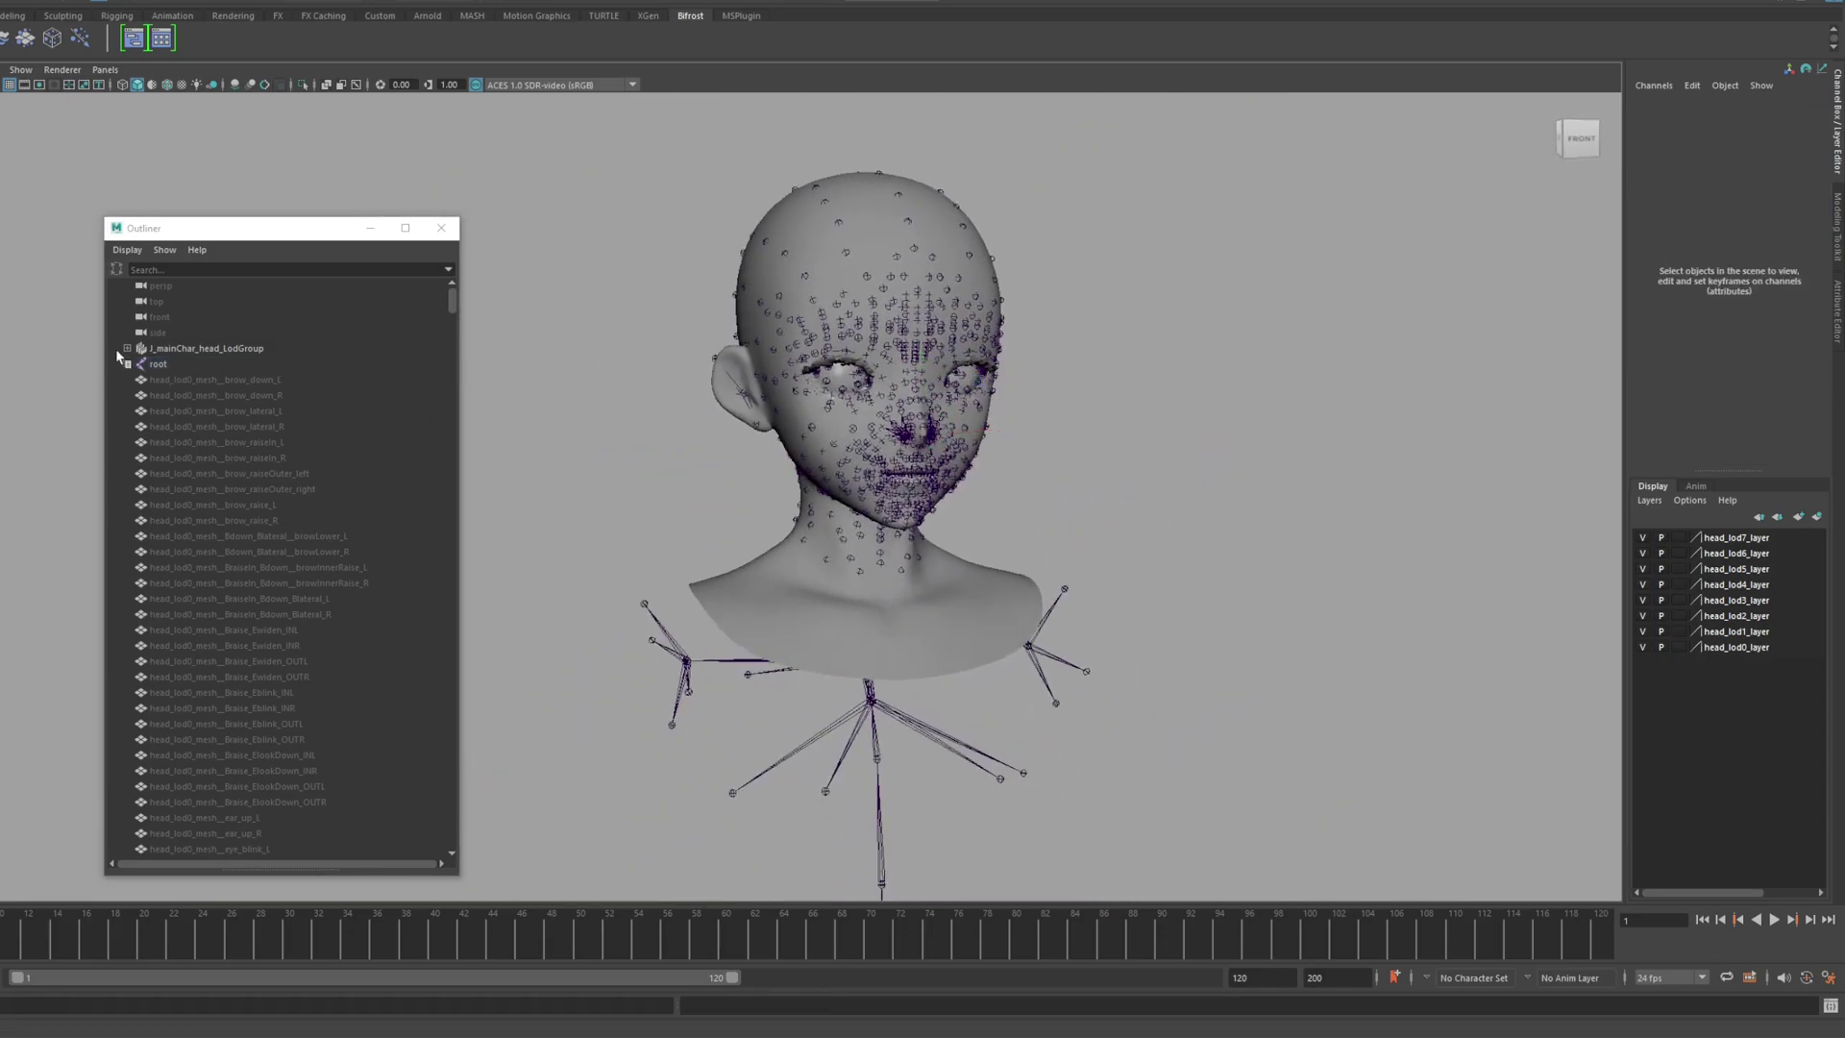
Expand the head LOD group in the Outliner and check how its head_lod groups switch with camera distance
{"action": "left_click", "coordinate": [127, 348]}
{"action": "scroll", "coordinate": [880, 508], "scroll_direction": "down", "scroll_amount": 10}
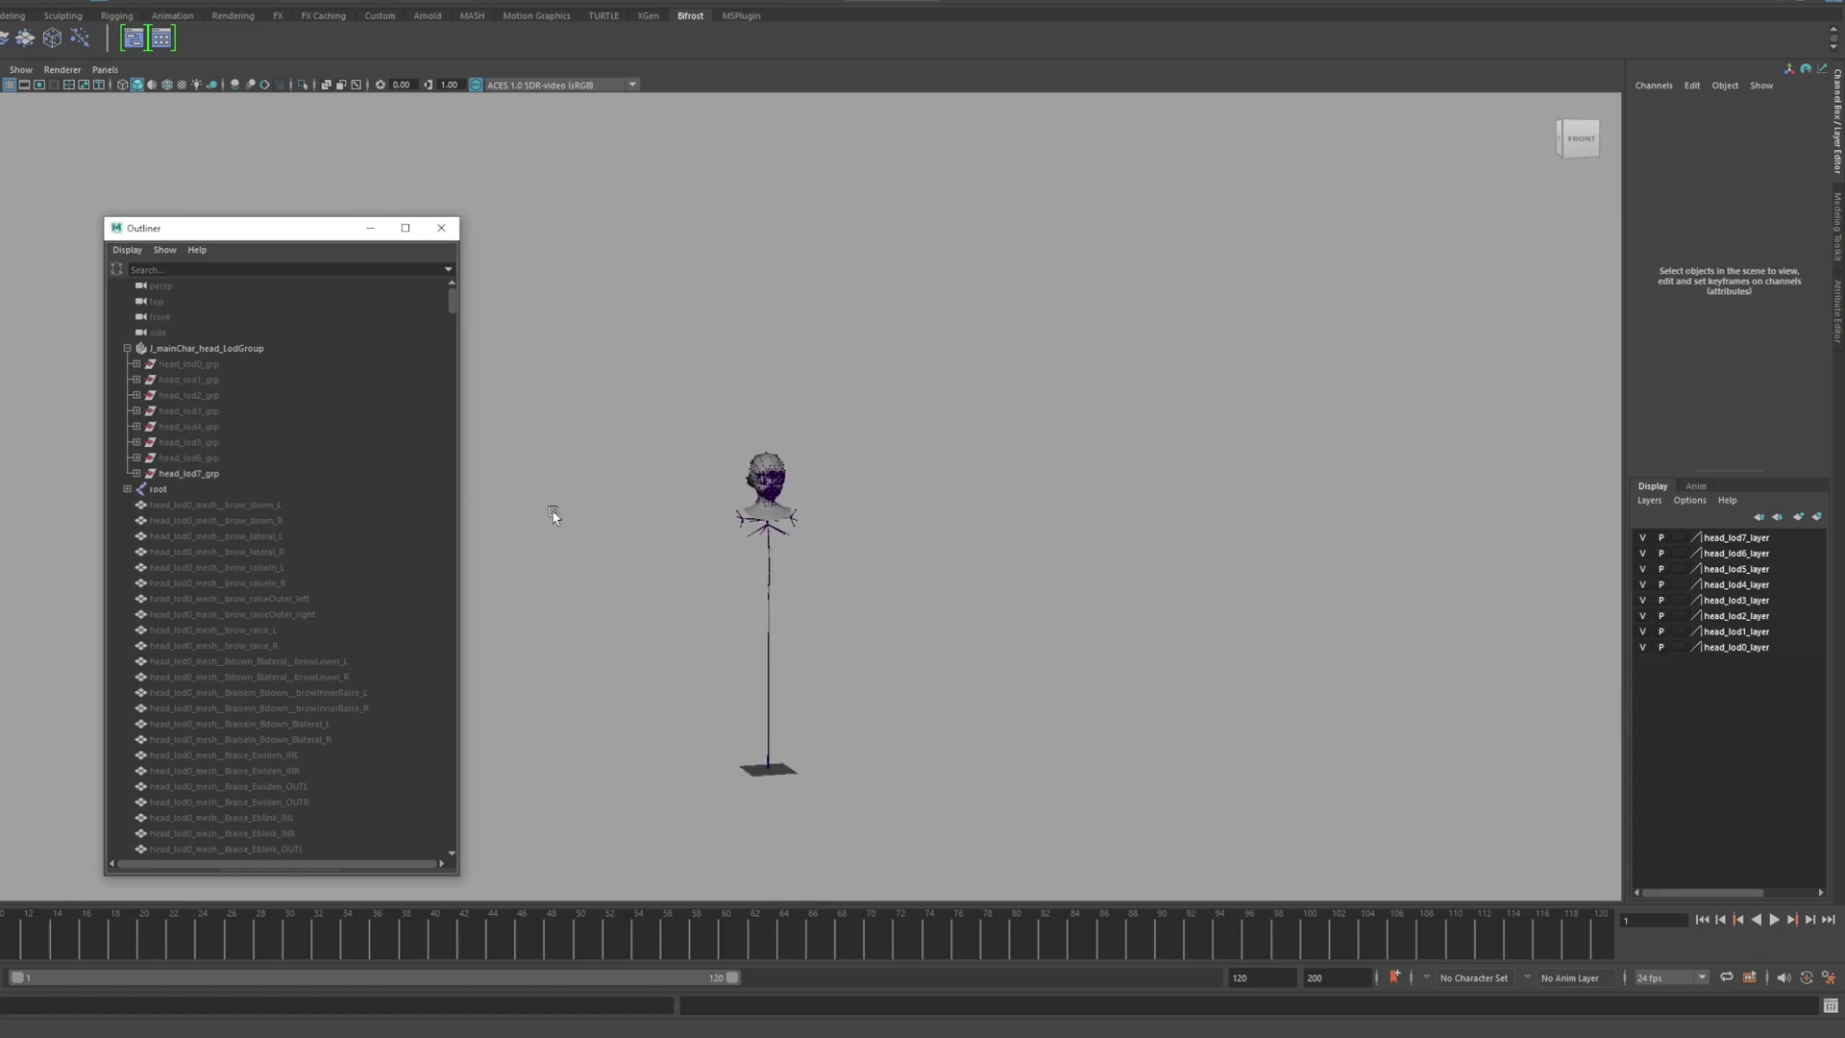
{"action": "scroll", "coordinate": [677, 500], "scroll_direction": "up", "scroll_amount": 12}
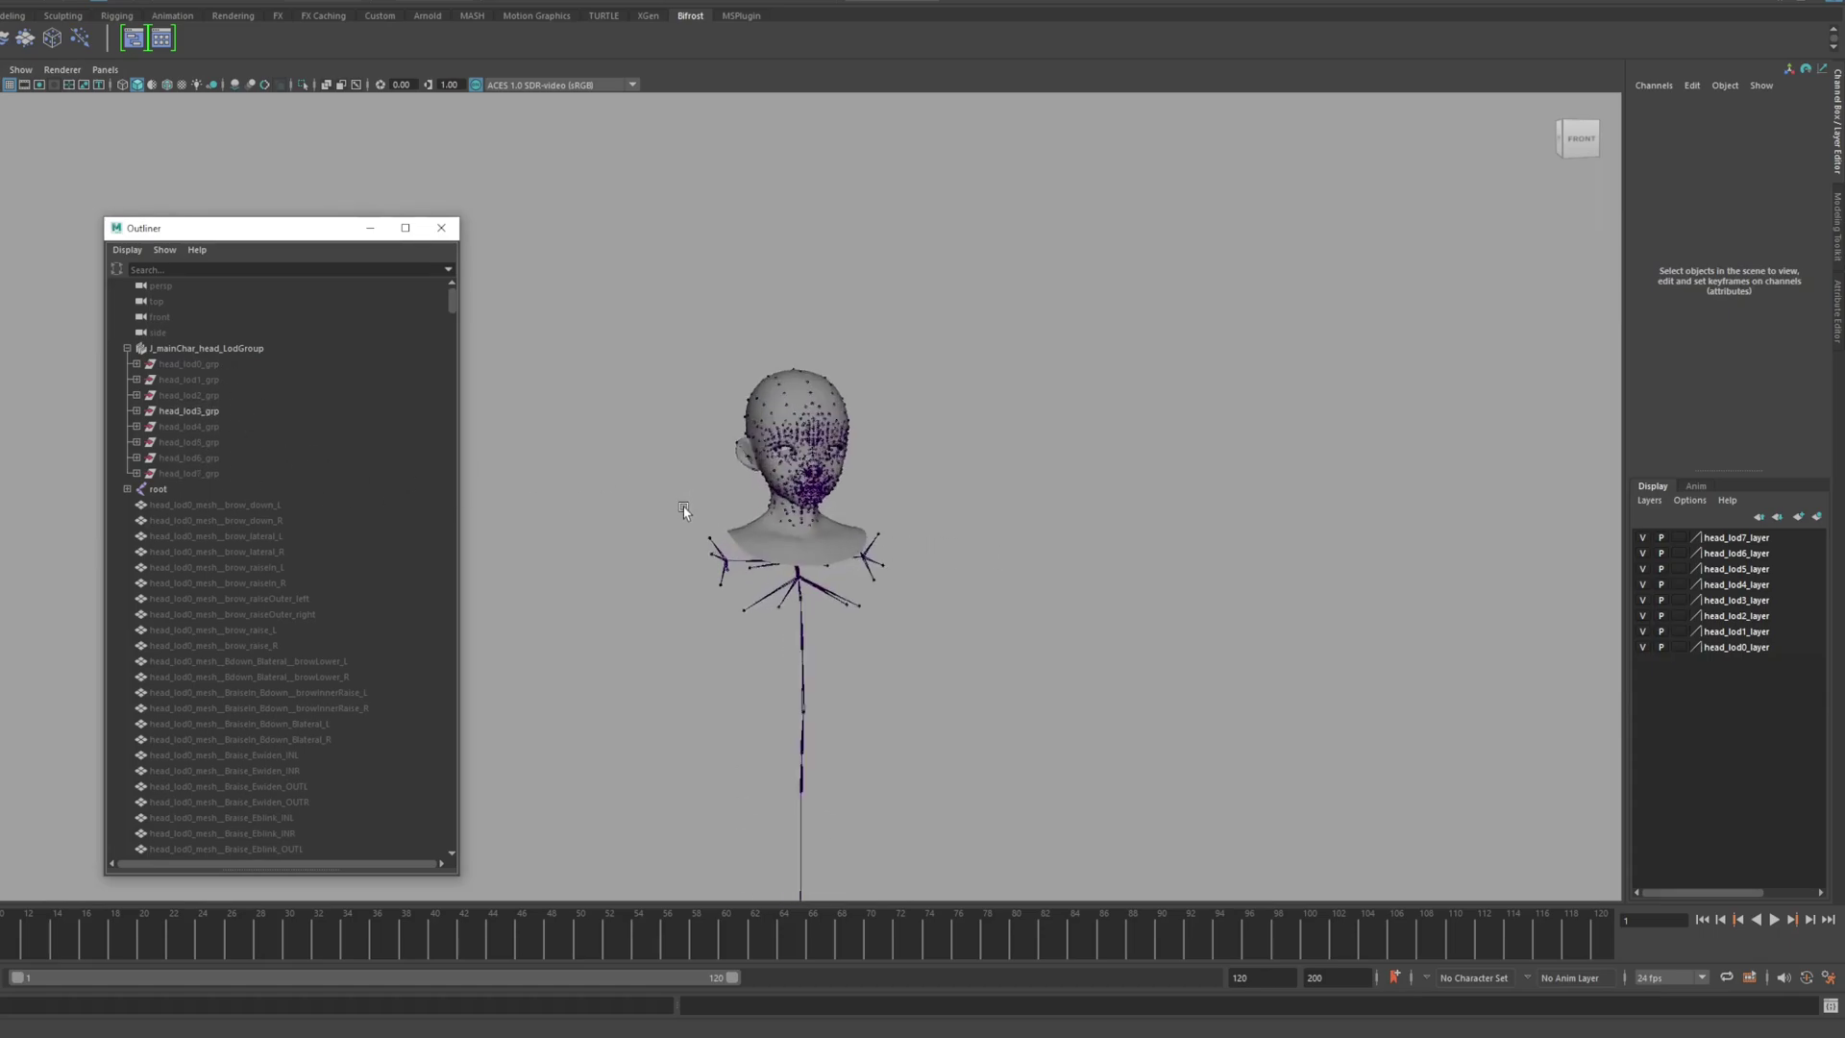
{"action": "scroll", "coordinate": [661, 500], "scroll_direction": "down", "scroll_amount": 6}
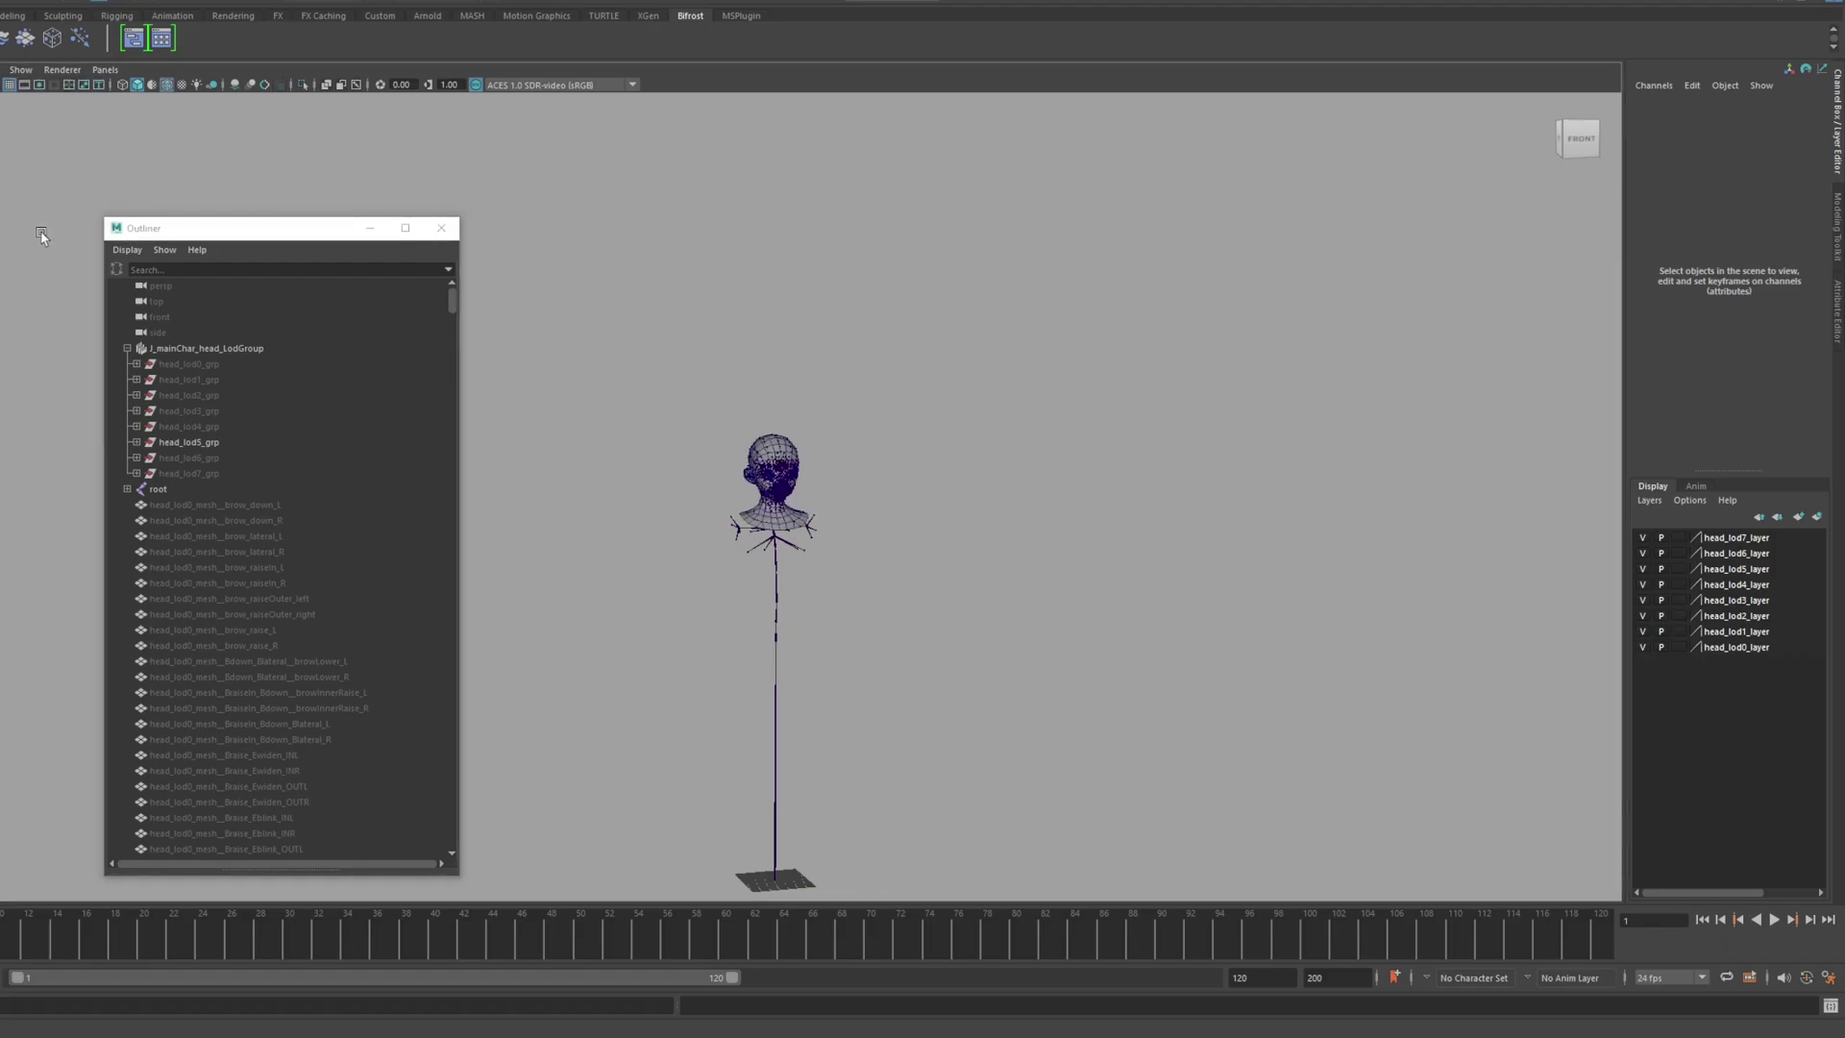
Compare the head LOD meshes' wireframe density at near and far camera distances, then turn off the wireframe overlay on the shaded view
{"action": "scroll", "coordinate": [824, 528], "scroll_direction": "up", "scroll_amount": 8}
{"action": "scroll", "coordinate": [824, 528], "scroll_direction": "down", "scroll_amount": 6}
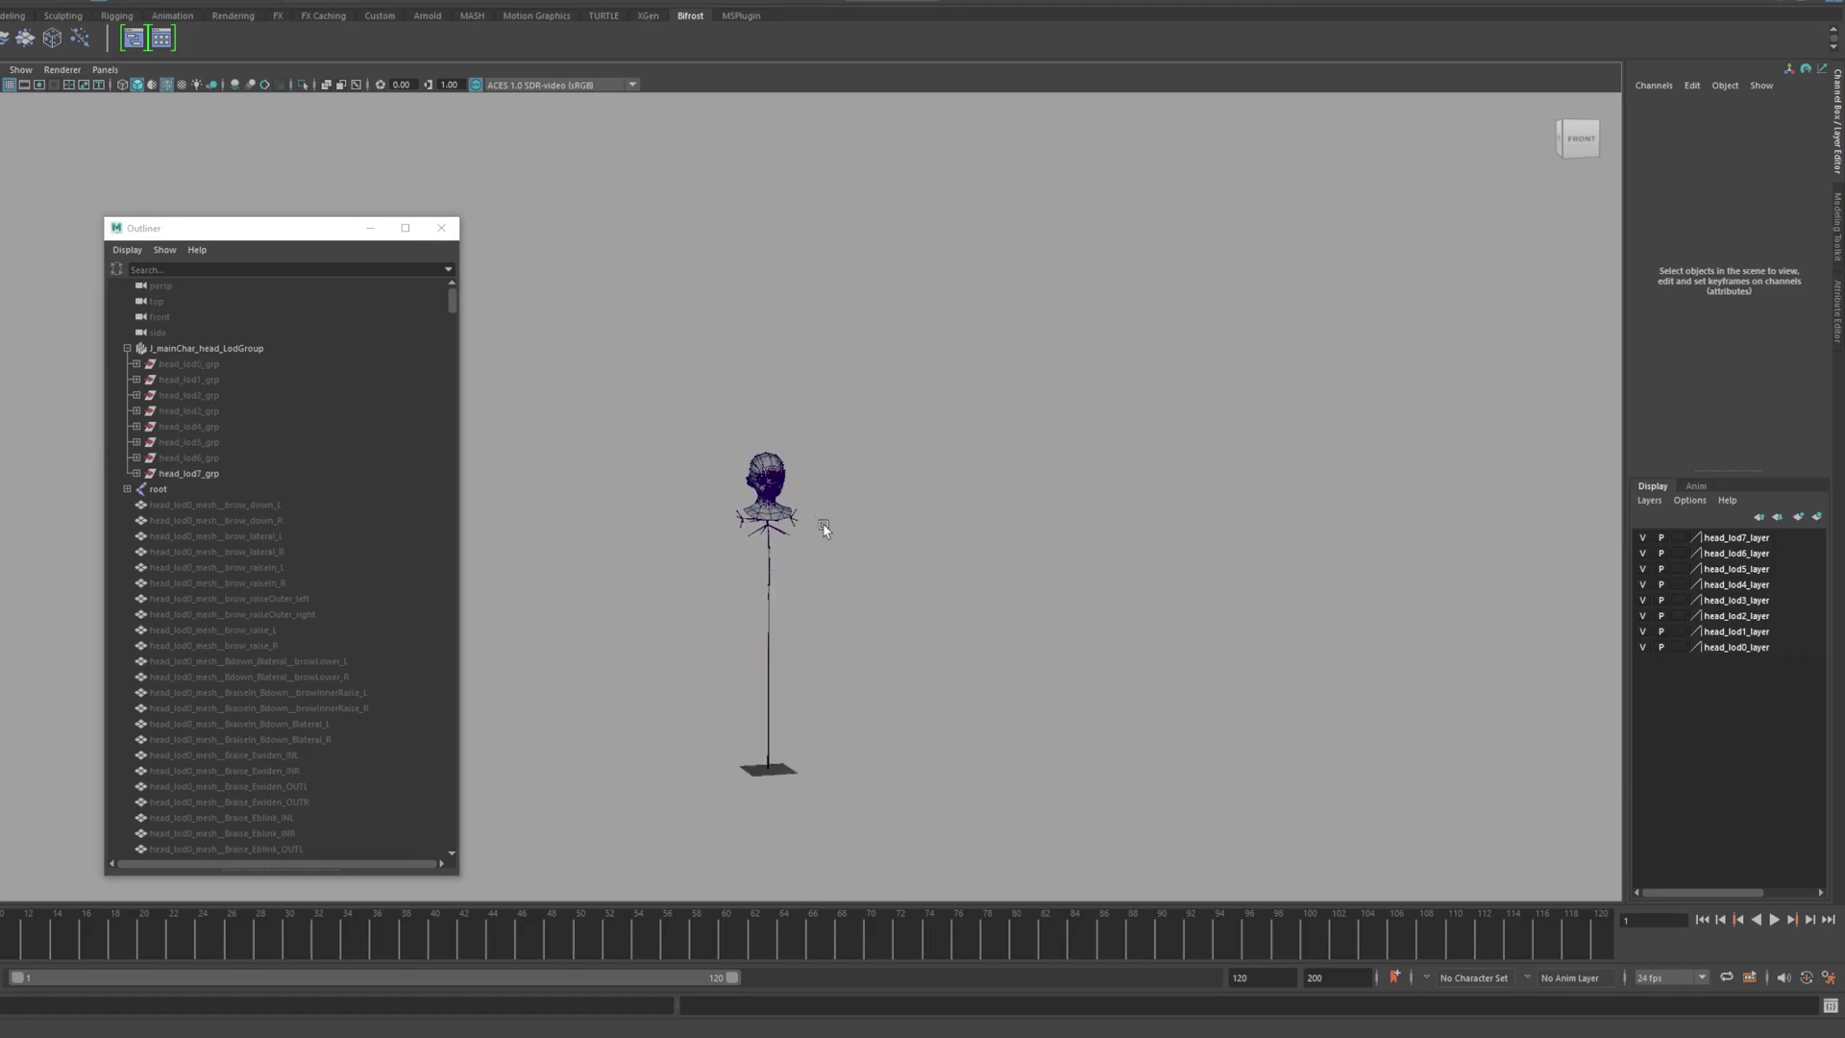
{"action": "scroll", "coordinate": [824, 527], "scroll_direction": "up", "scroll_amount": 6}
{"action": "scroll", "coordinate": [824, 528], "scroll_direction": "up", "scroll_amount": 1}
{"action": "left_click", "coordinate": [0, 71]}
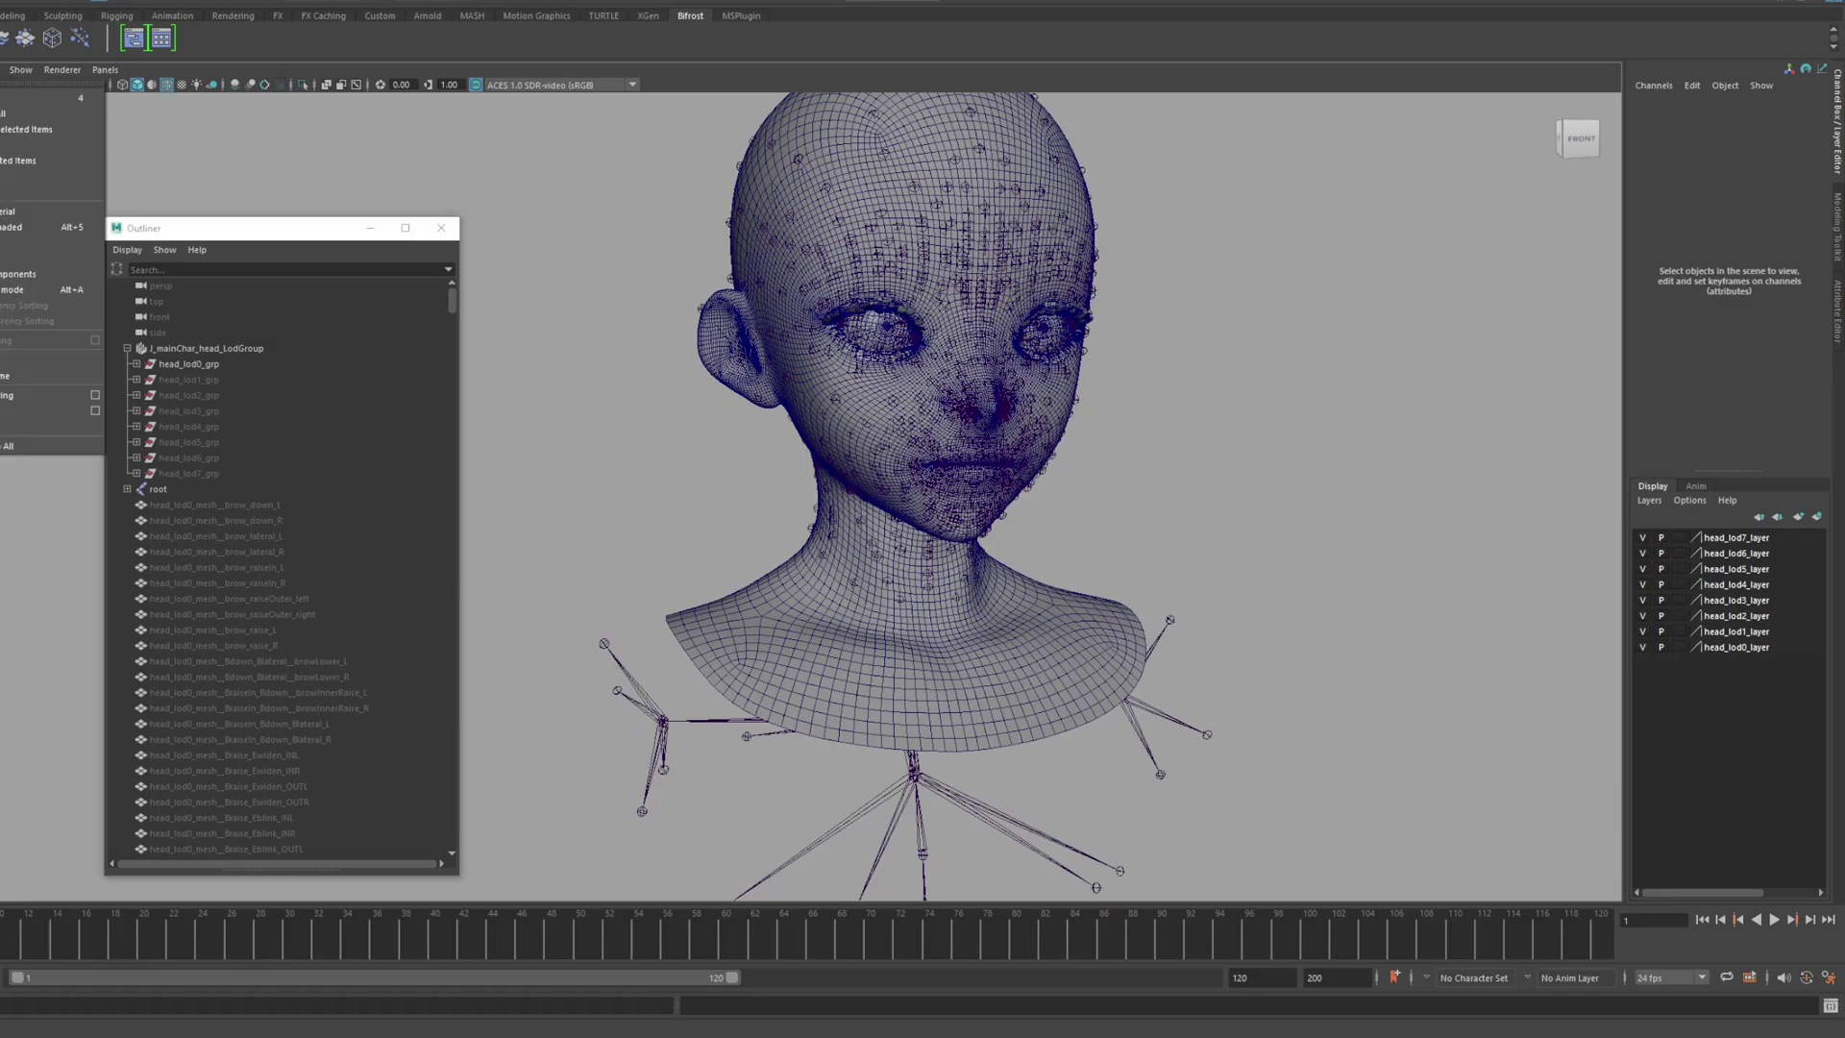
{"action": "left_click", "coordinate": [15, 226]}
{"action": "scroll", "coordinate": [679, 412], "scroll_direction": "down", "scroll_amount": 4}
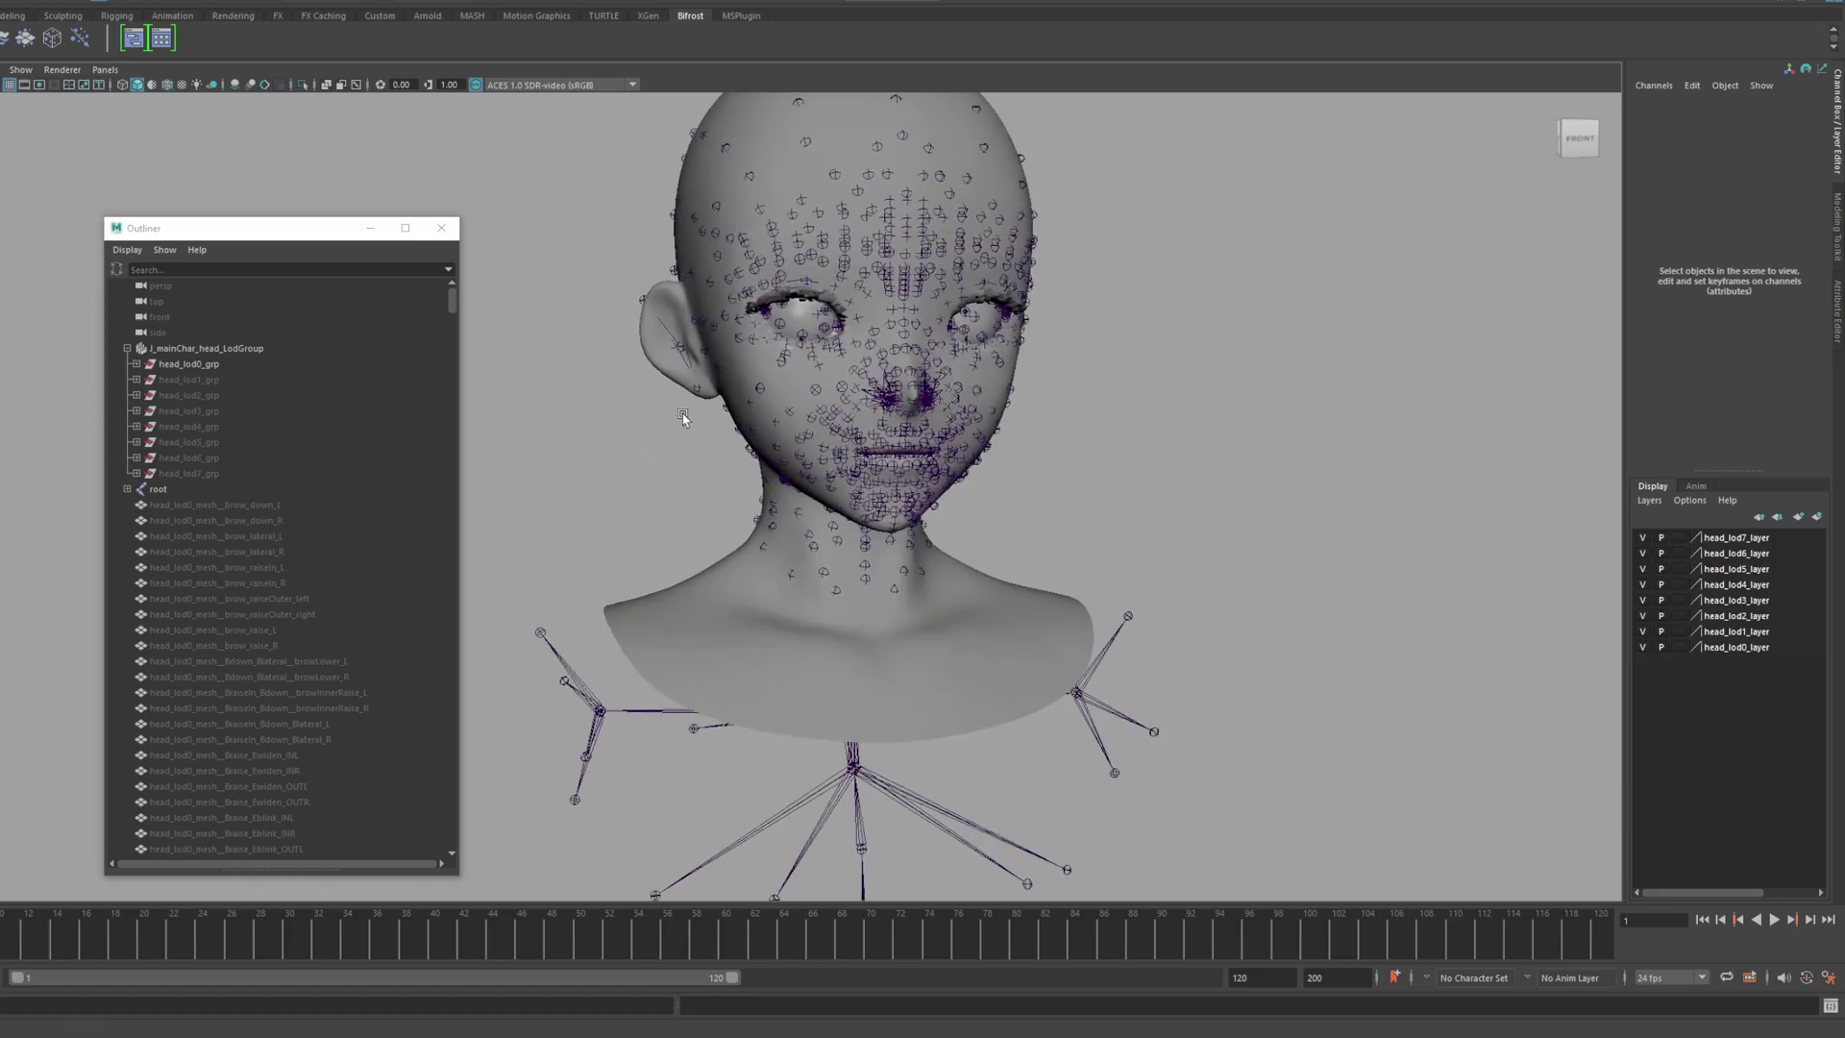